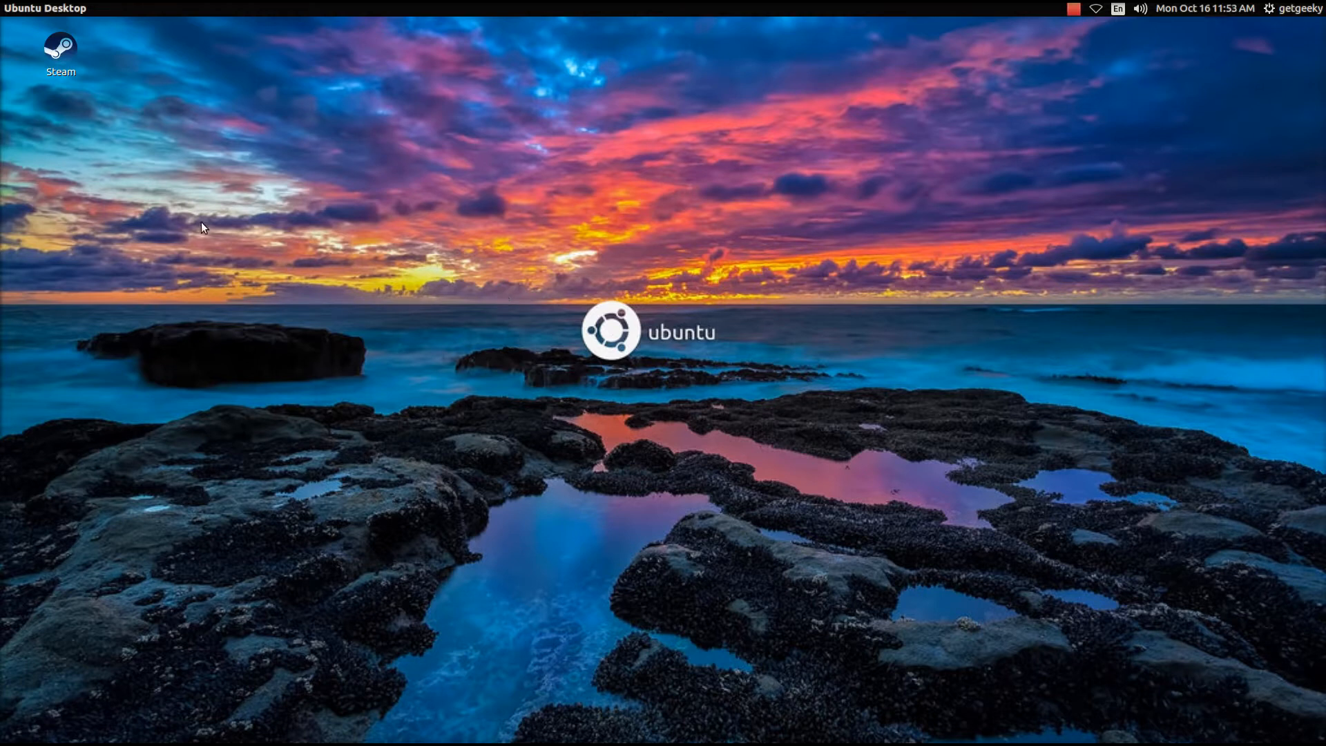
Bring up the workspace overview and return to the desktop from it, twice
{"action": "mouse_move", "coordinate": [1, 628]}
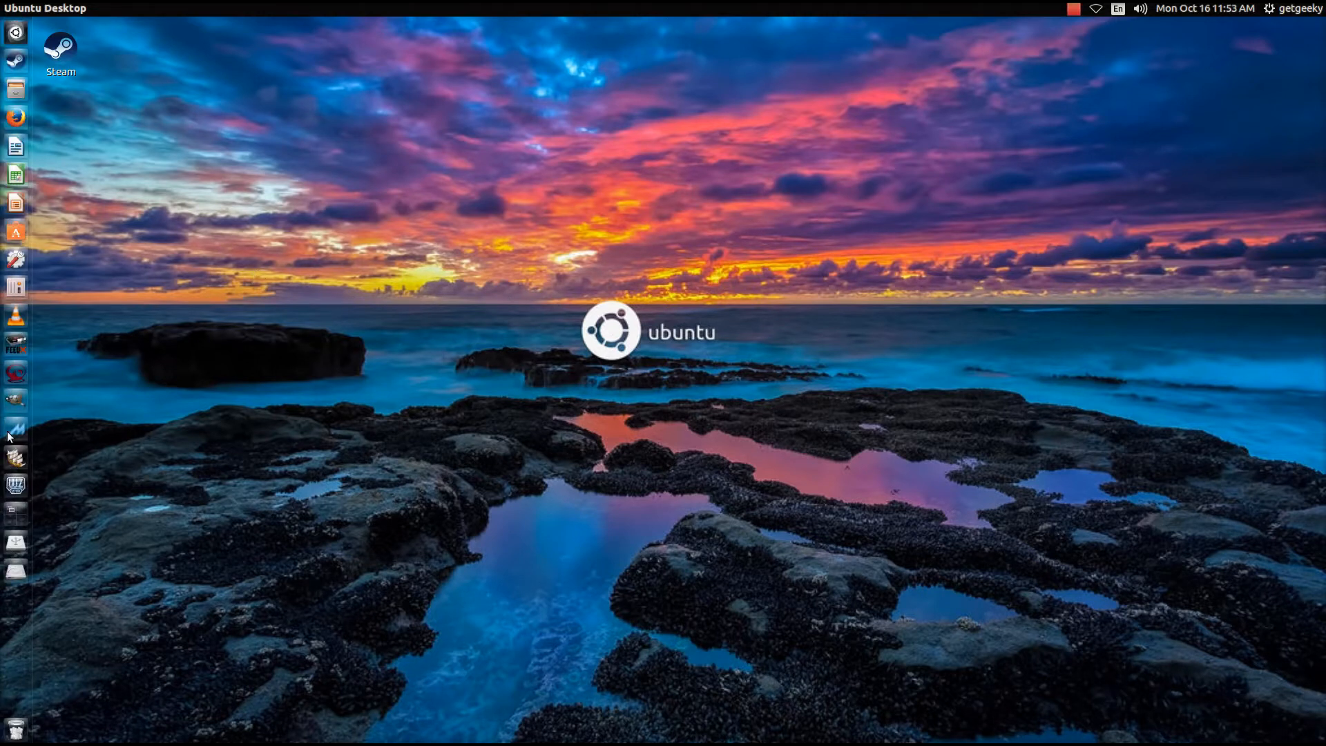
{"action": "left_click", "coordinate": [16, 513]}
{"action": "left_click", "coordinate": [497, 394]}
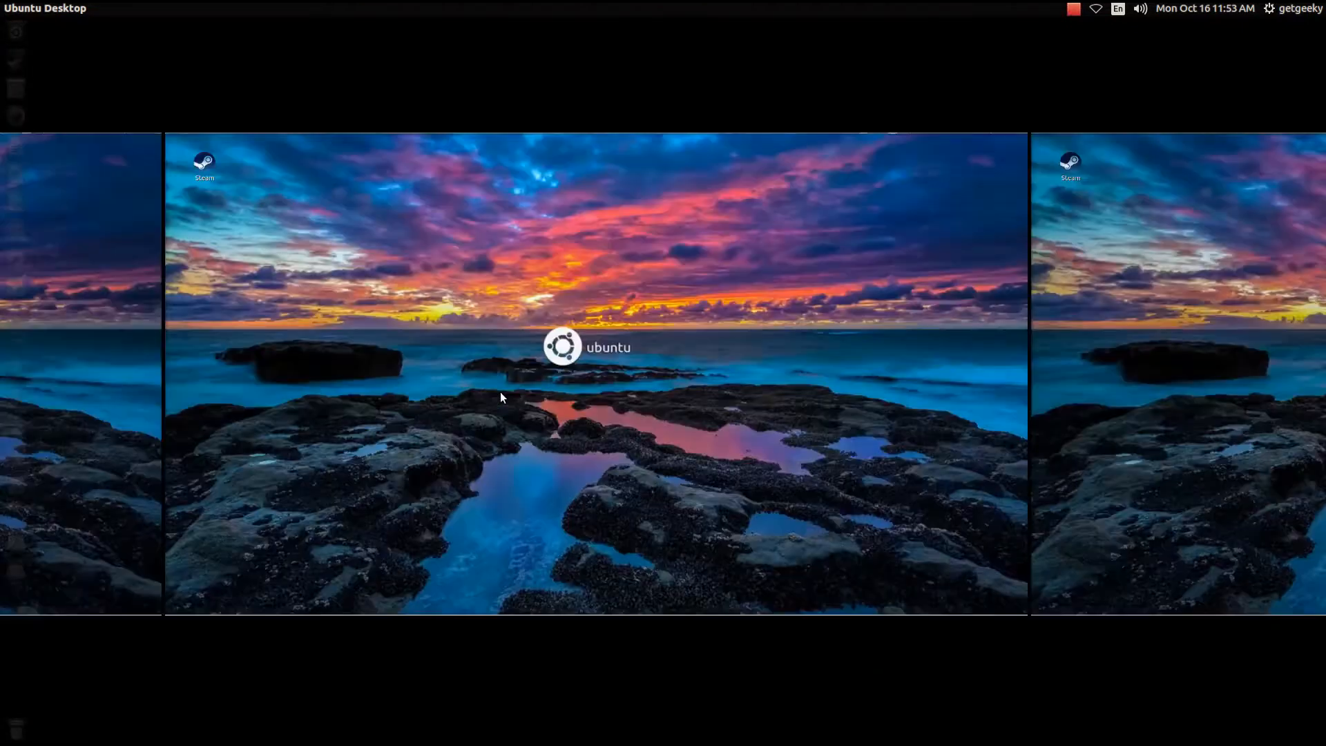
{"action": "mouse_move", "coordinate": [1, 528]}
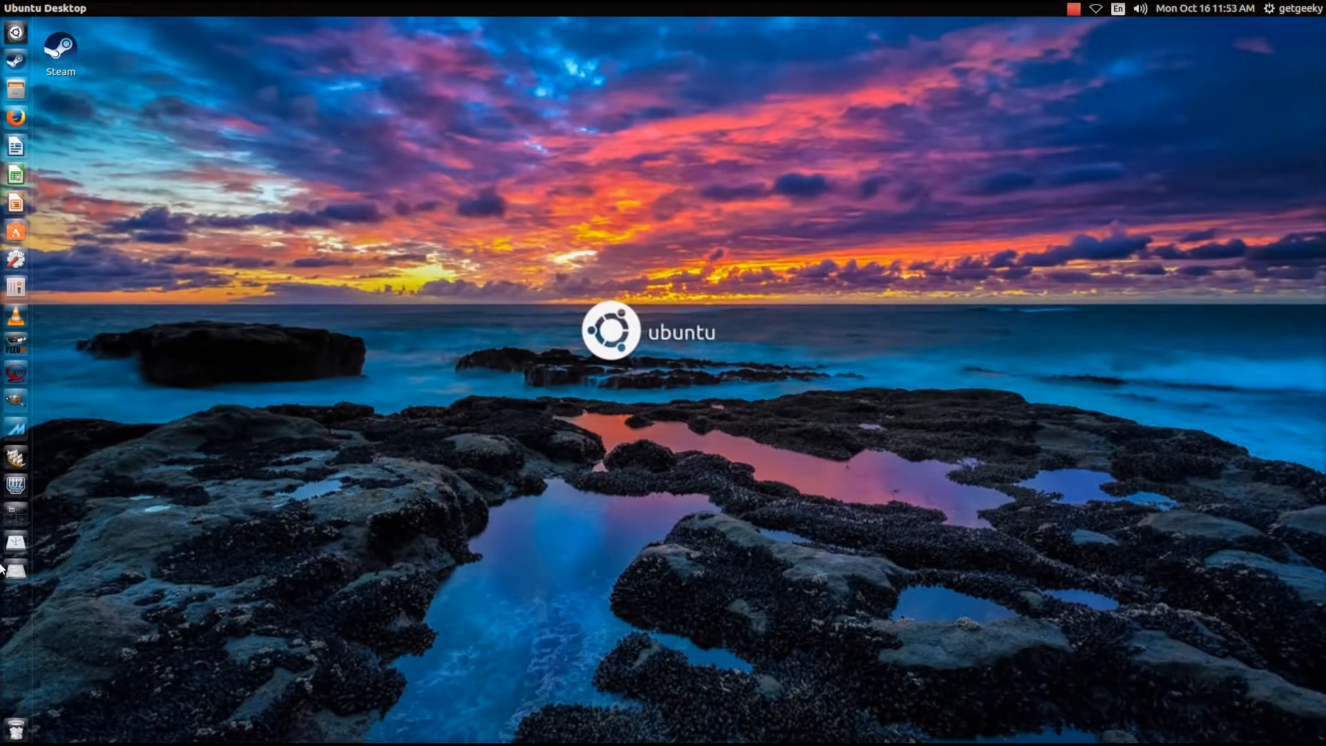
{"action": "left_click", "coordinate": [18, 519]}
{"action": "left_click", "coordinate": [188, 388]}
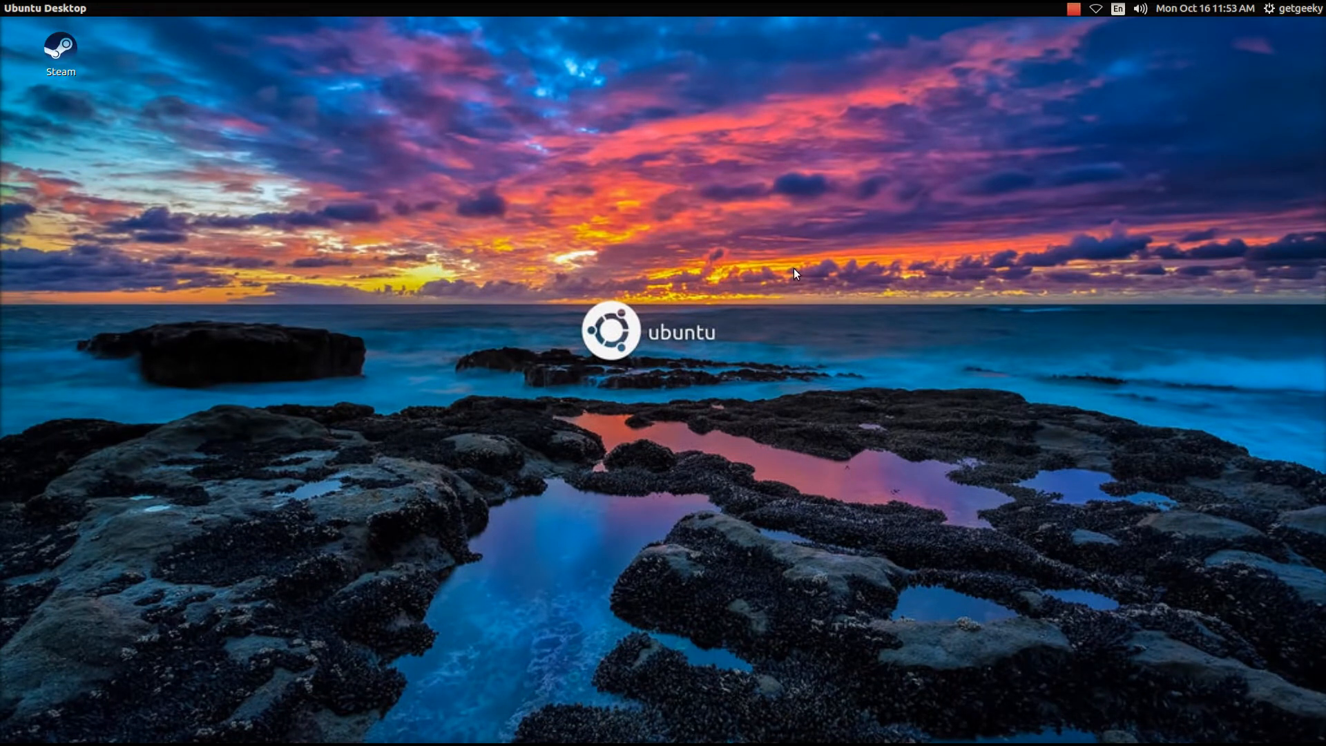
Search for "ter" to launch Terminal, make its window taller and move it slightly down
{"action": "mouse_move", "coordinate": [1, 317]}
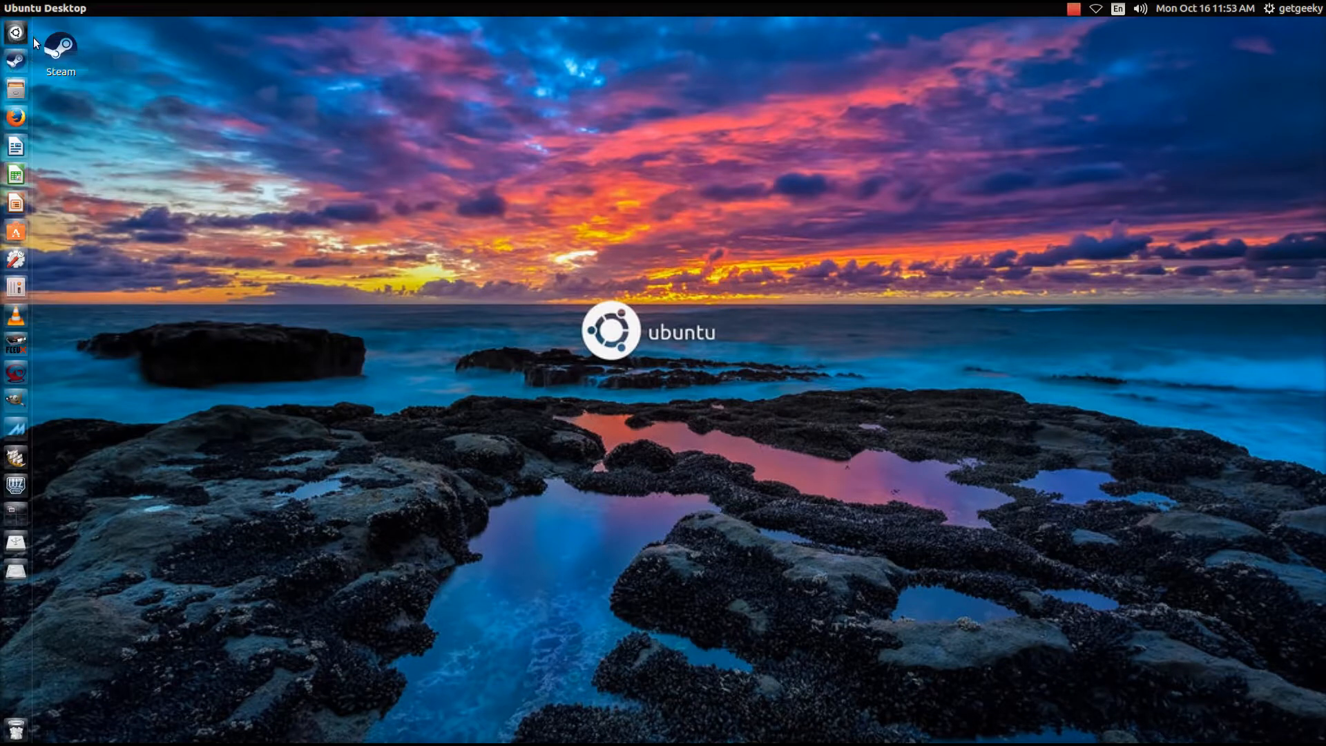
{"action": "left_click", "coordinate": [15, 33]}
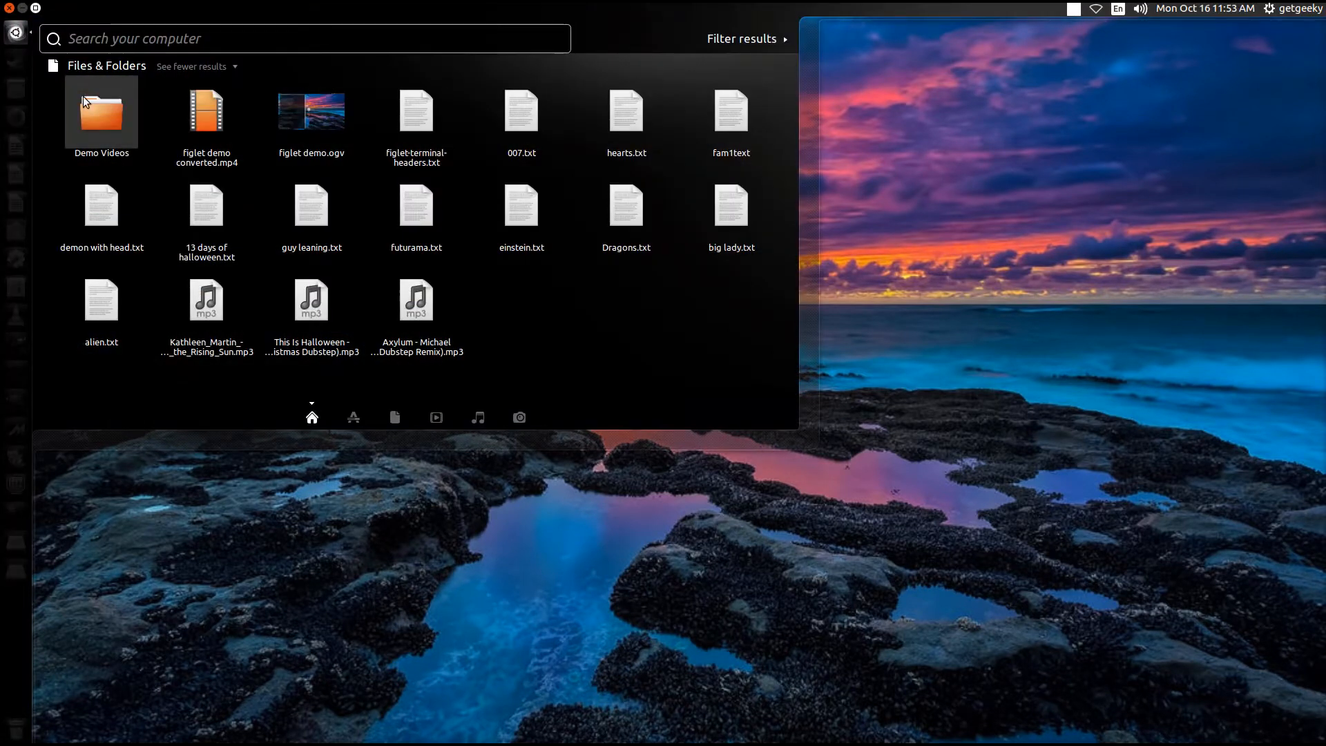
{"action": "type", "text": "ter"}
{"action": "key", "text": "Return"}
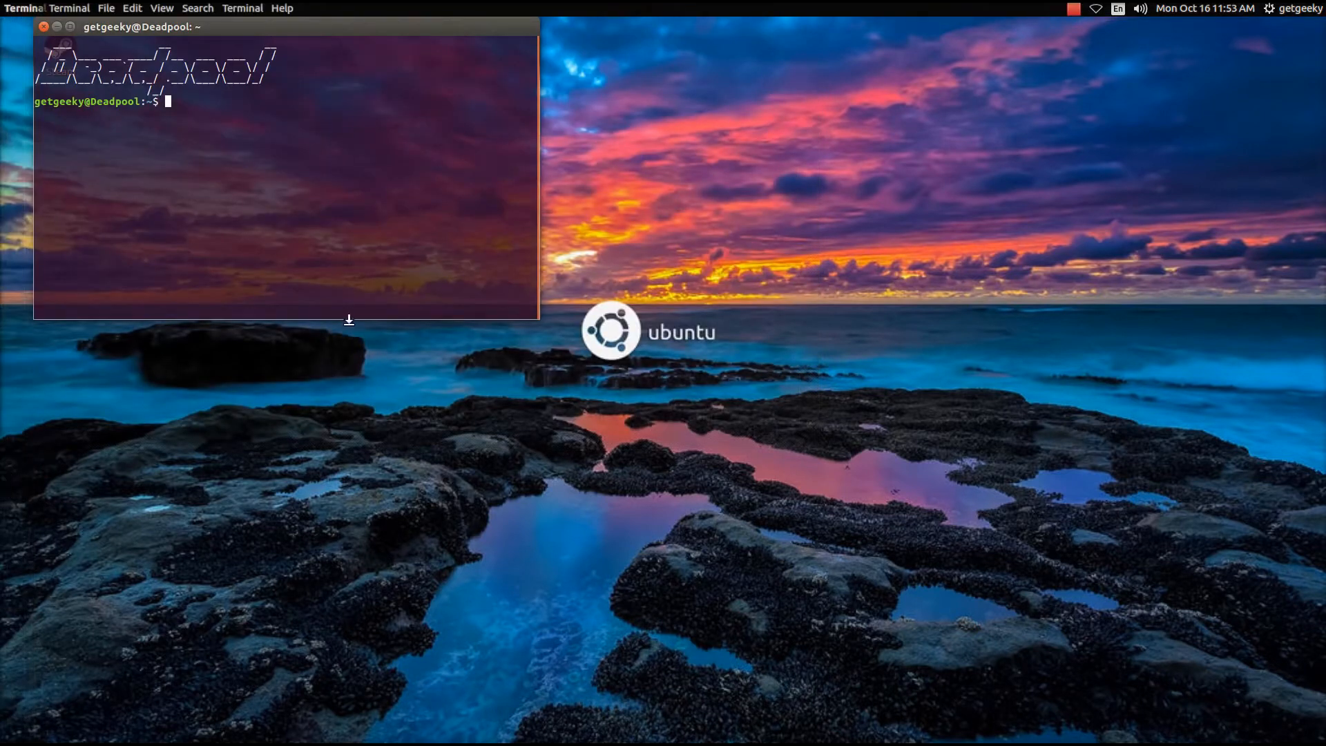
{"action": "left_click_drag", "start_coordinate": [350, 319], "coordinate": [370, 661]}
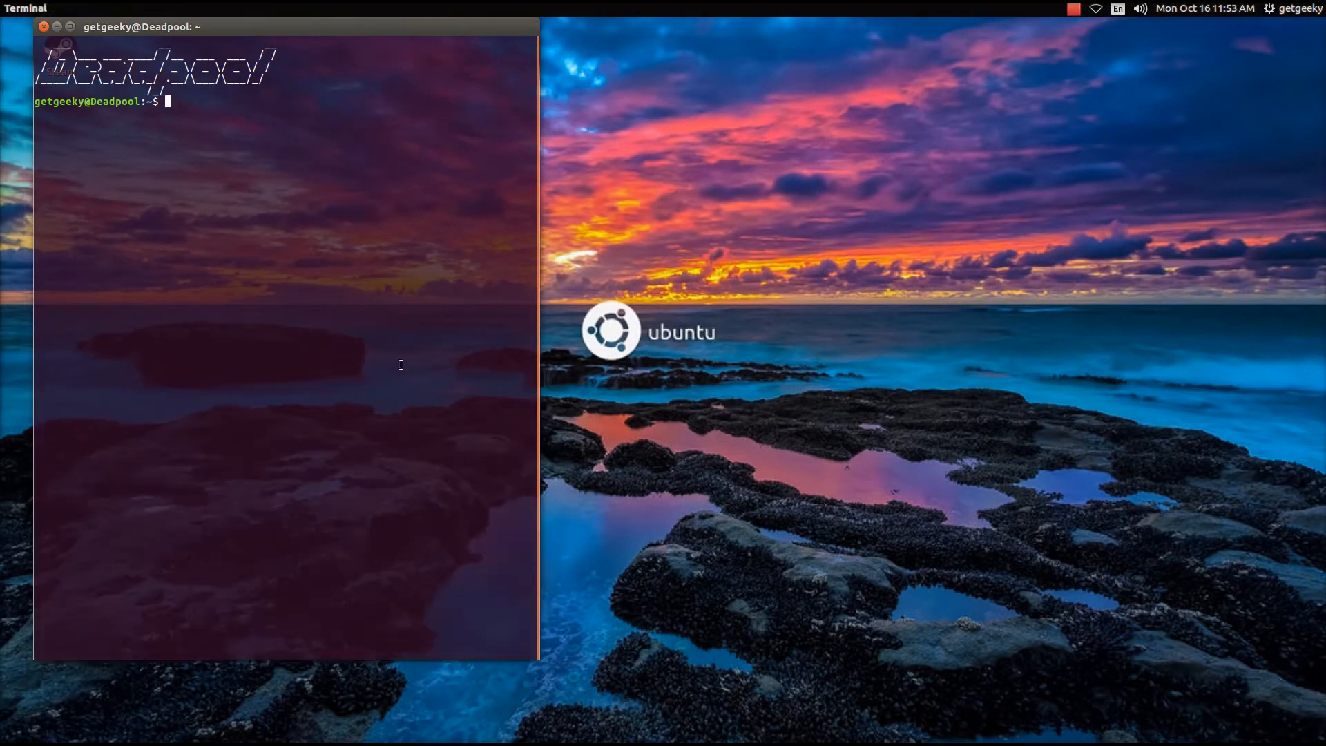
{"action": "left_click_drag", "start_coordinate": [366, 23], "coordinate": [360, 55]}
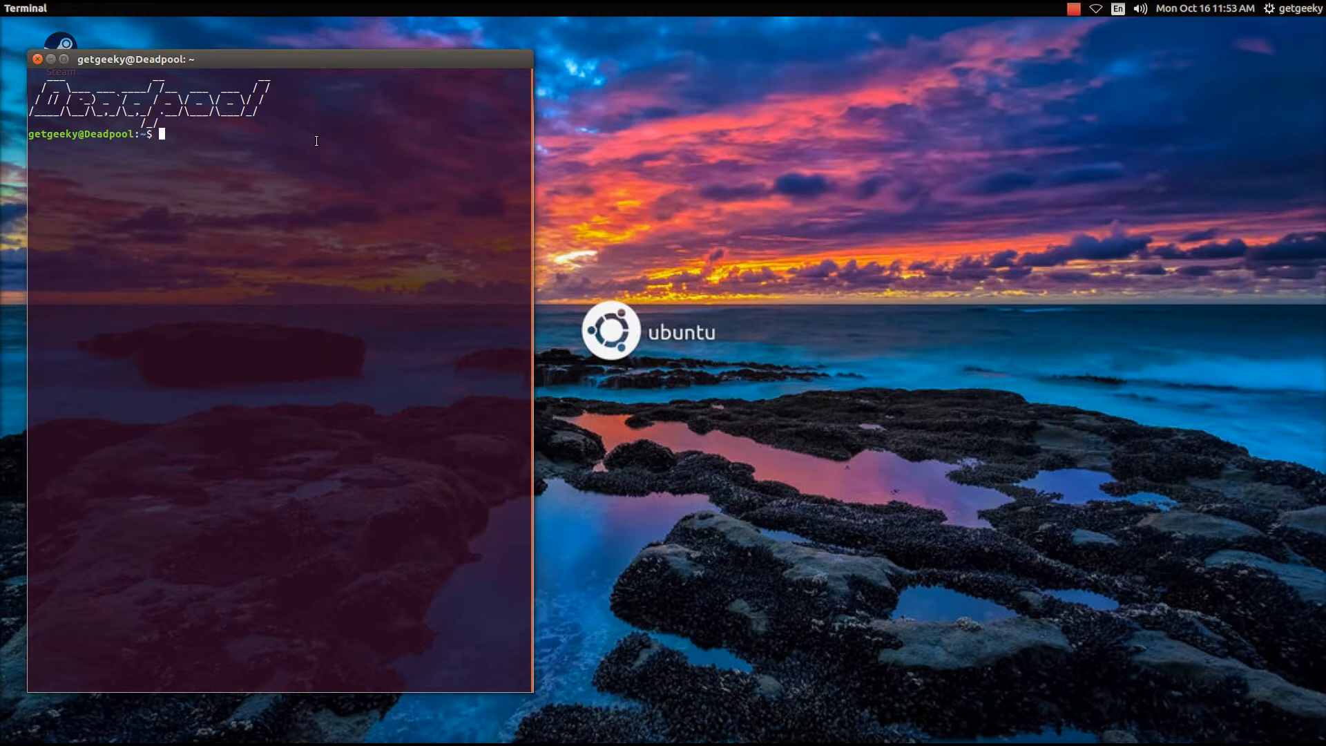
Run sudo apt-get install compizconfig-settings-manager compiz-plugins-extra in a widened terminal, authorising with the account password, and close the terminal
{"action": "type", "text": "sudo apt-get install compizconfig-settings-manager compiz-plugins-extra"}
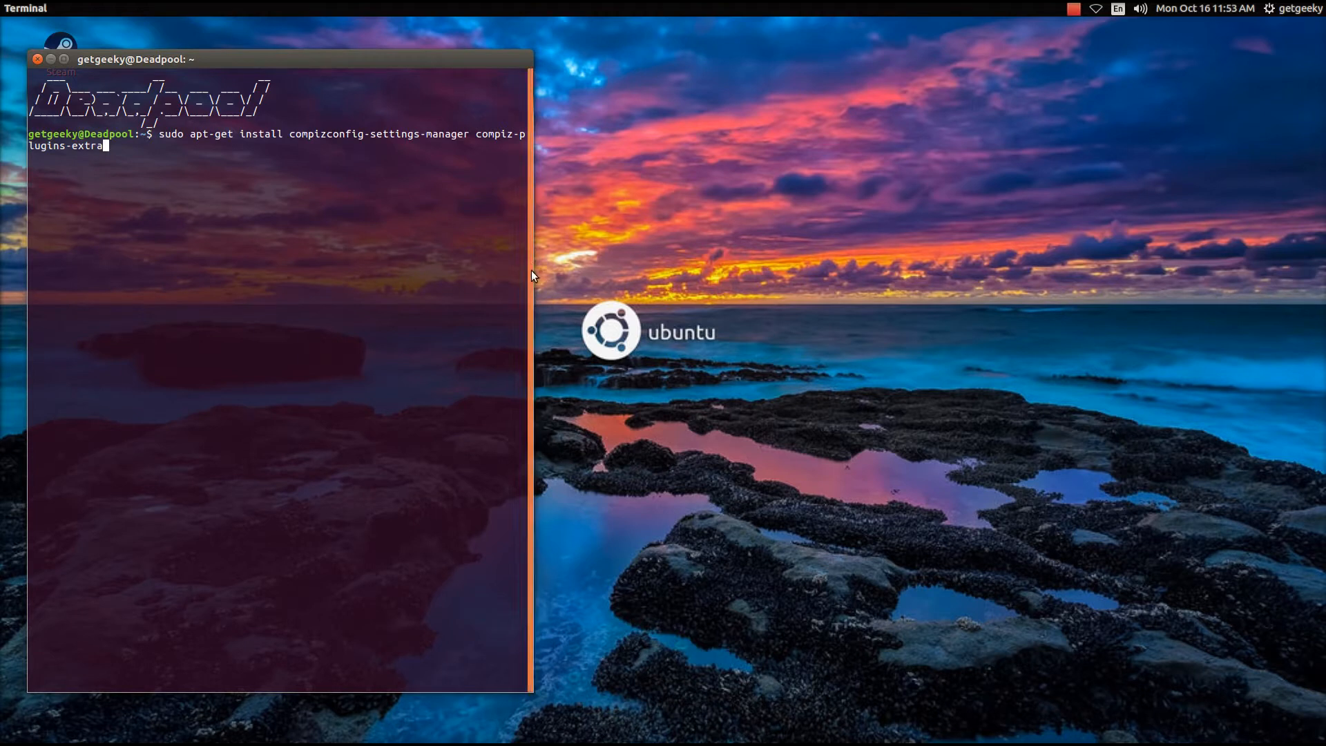
{"action": "left_click_drag", "start_coordinate": [536, 277], "coordinate": [644, 269]}
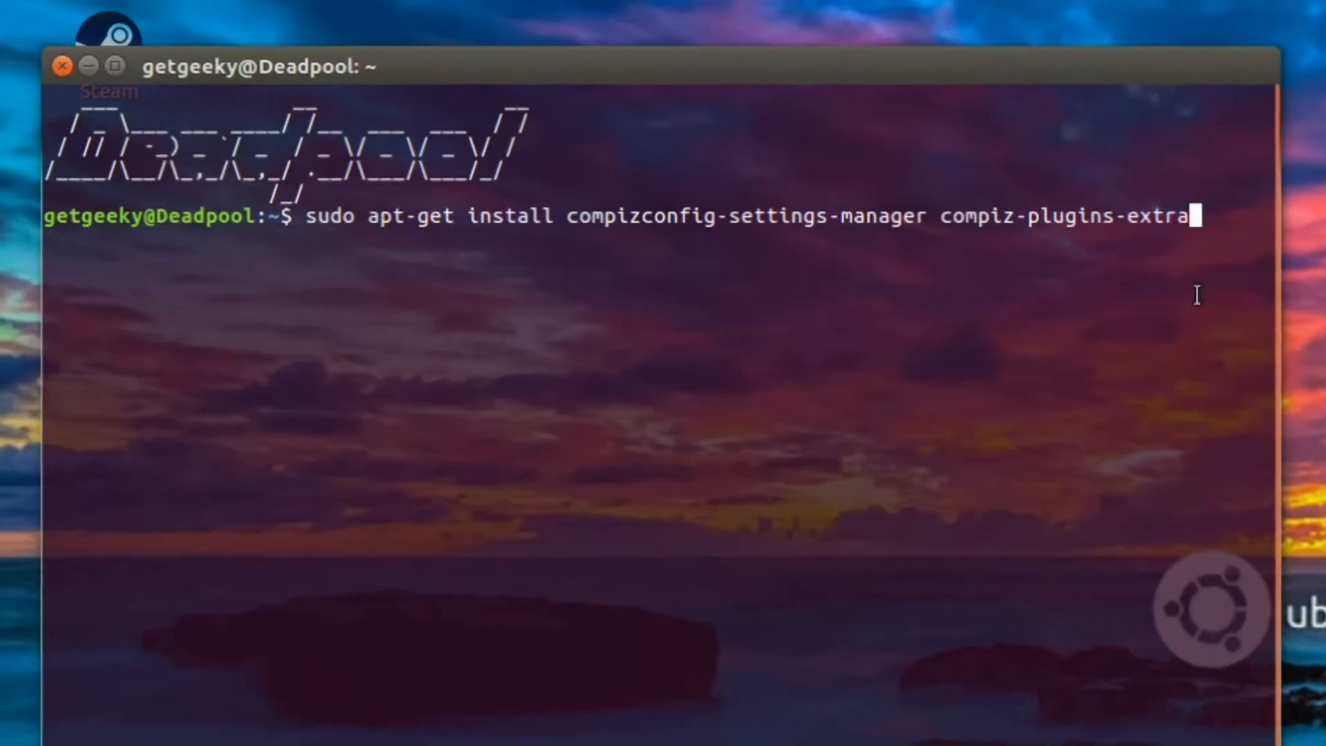
{"action": "key", "text": "Return"}
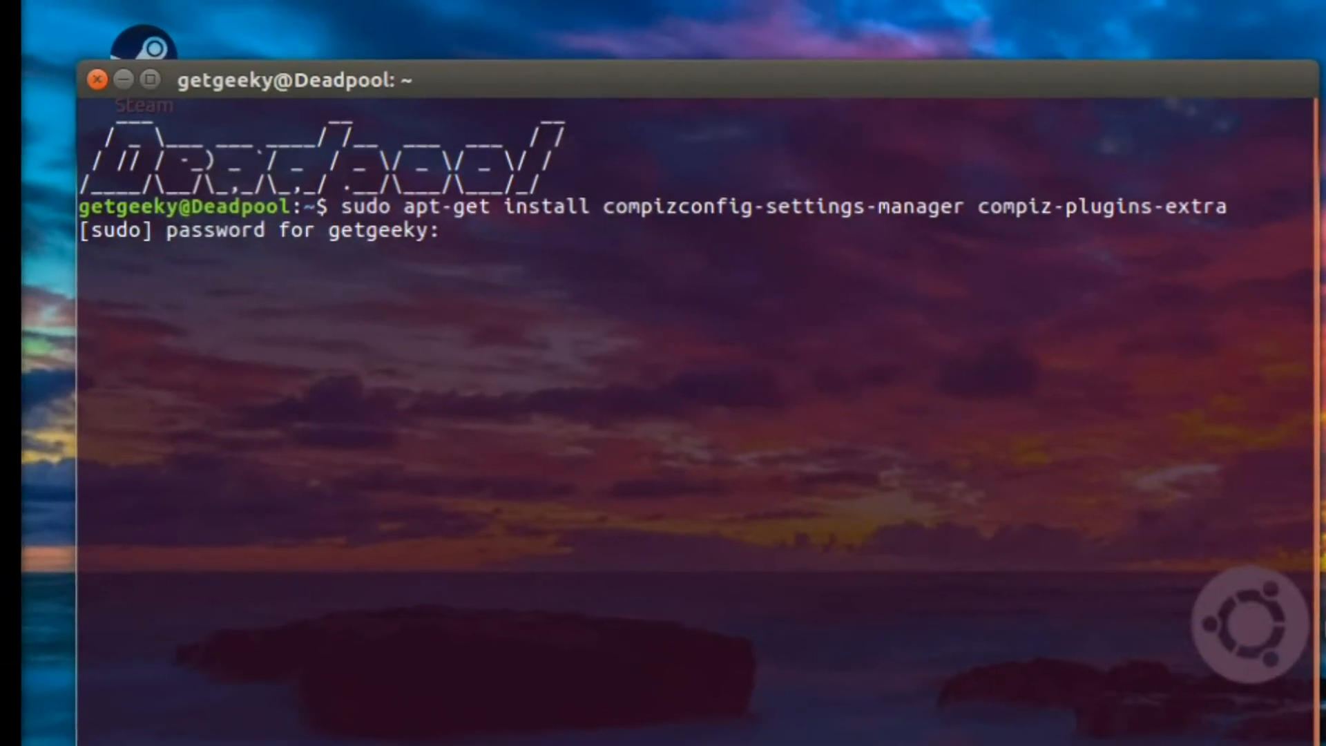
{"action": "key", "text": "Return"}
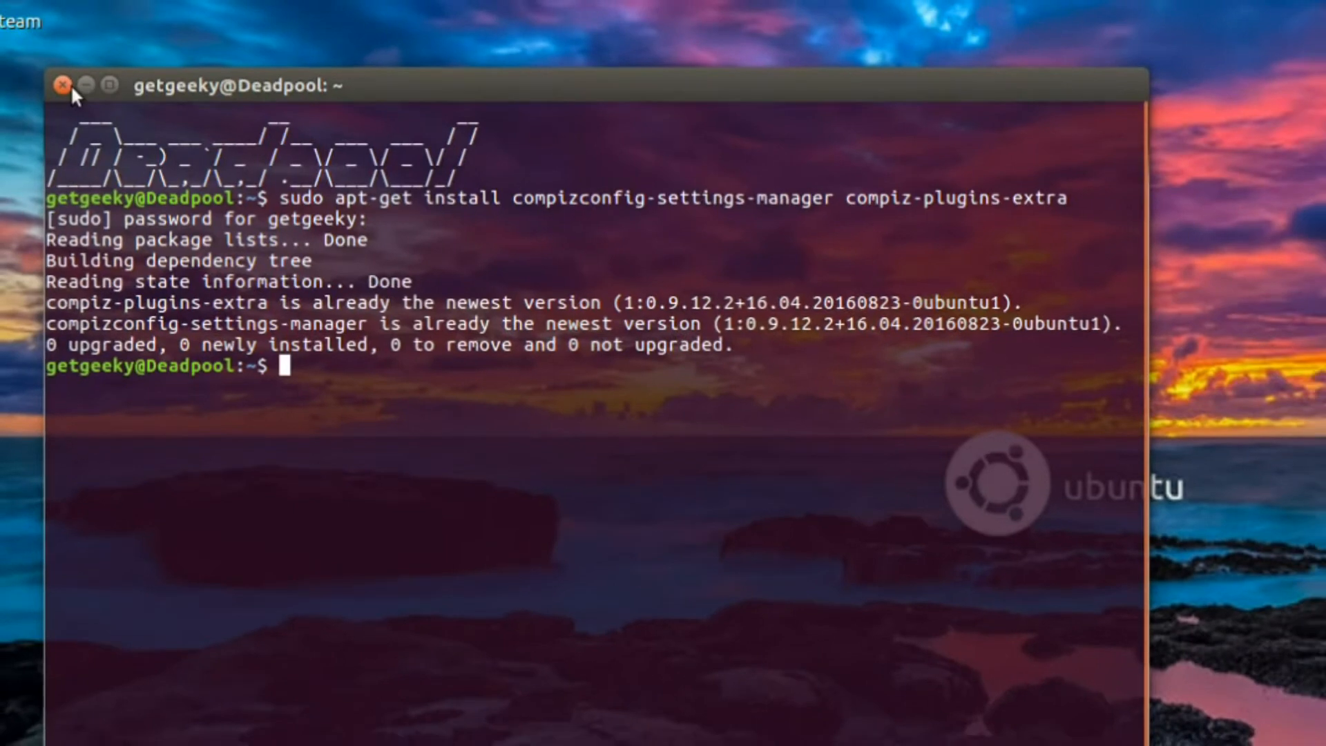
{"action": "left_click", "coordinate": [53, 80]}
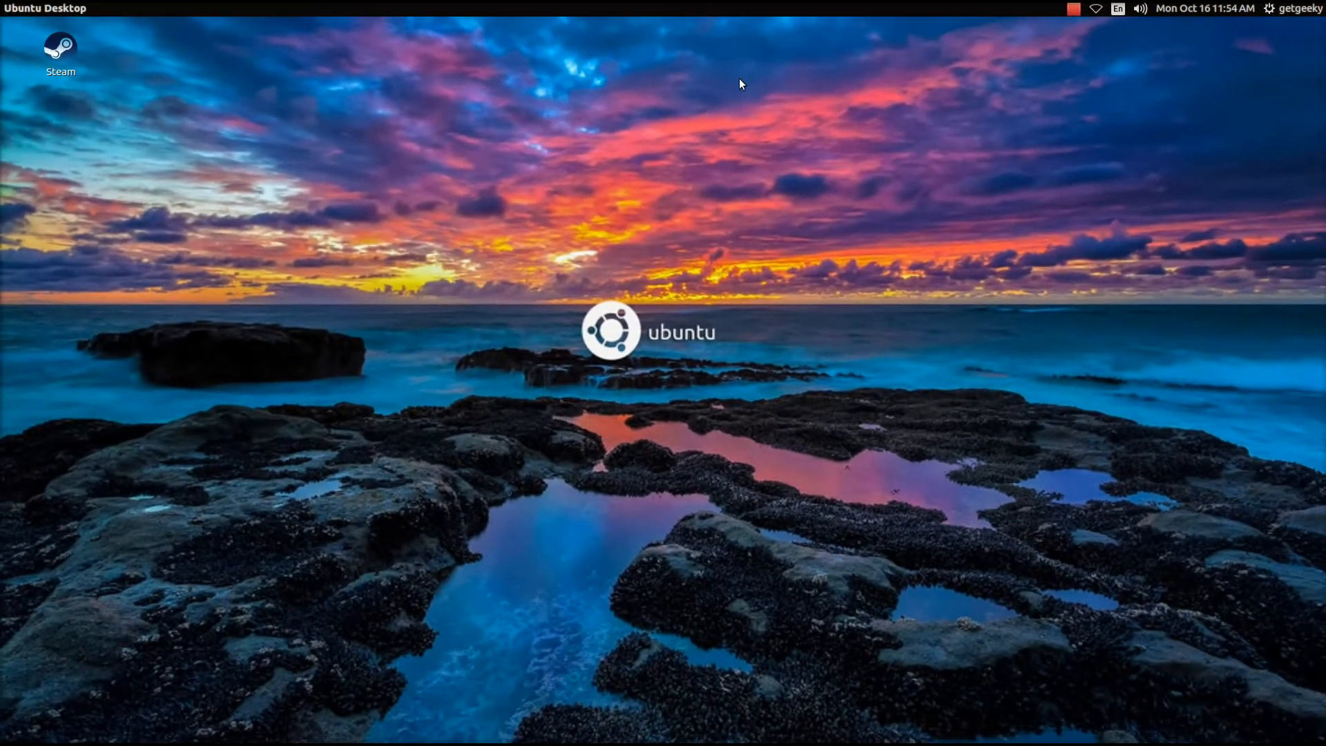
Launch CompizConfig Settings Manager by searching for "ccsm" and dismiss its caution warning
{"action": "mouse_move", "coordinate": [1, 135]}
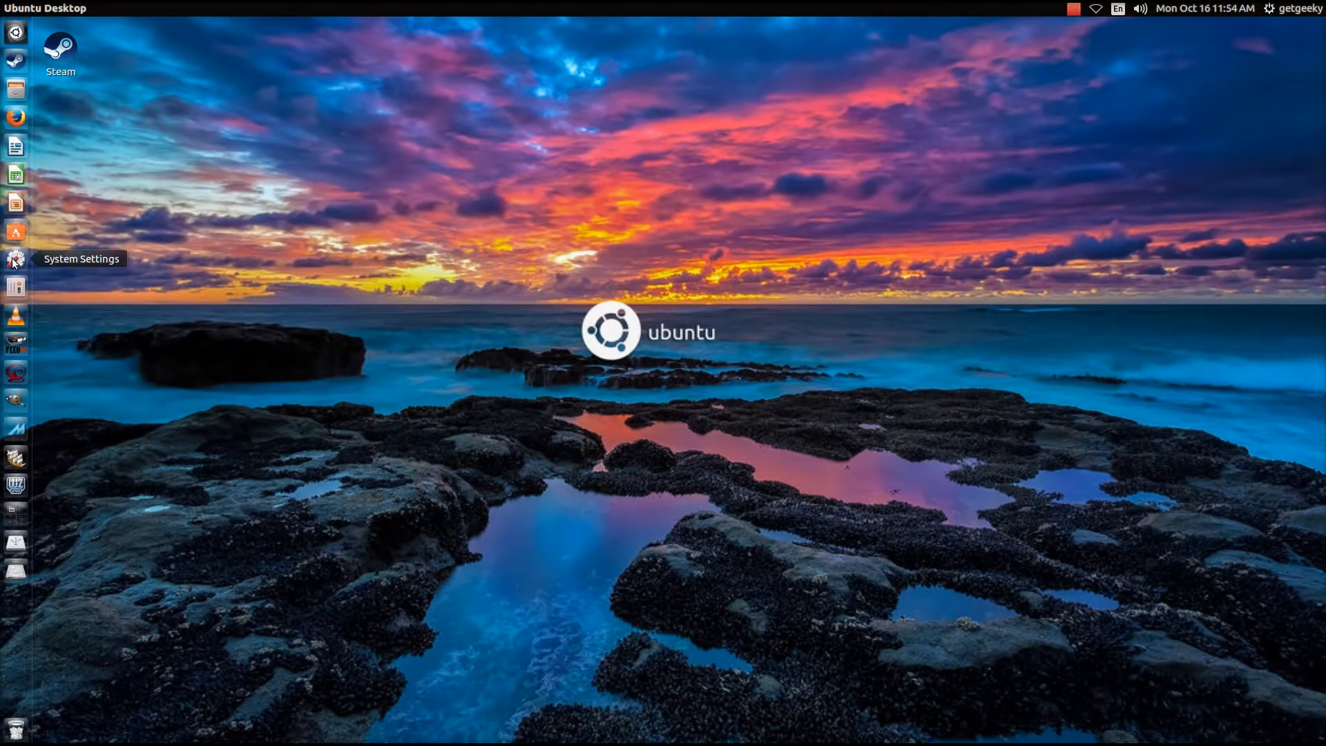
{"action": "left_click", "coordinate": [15, 33]}
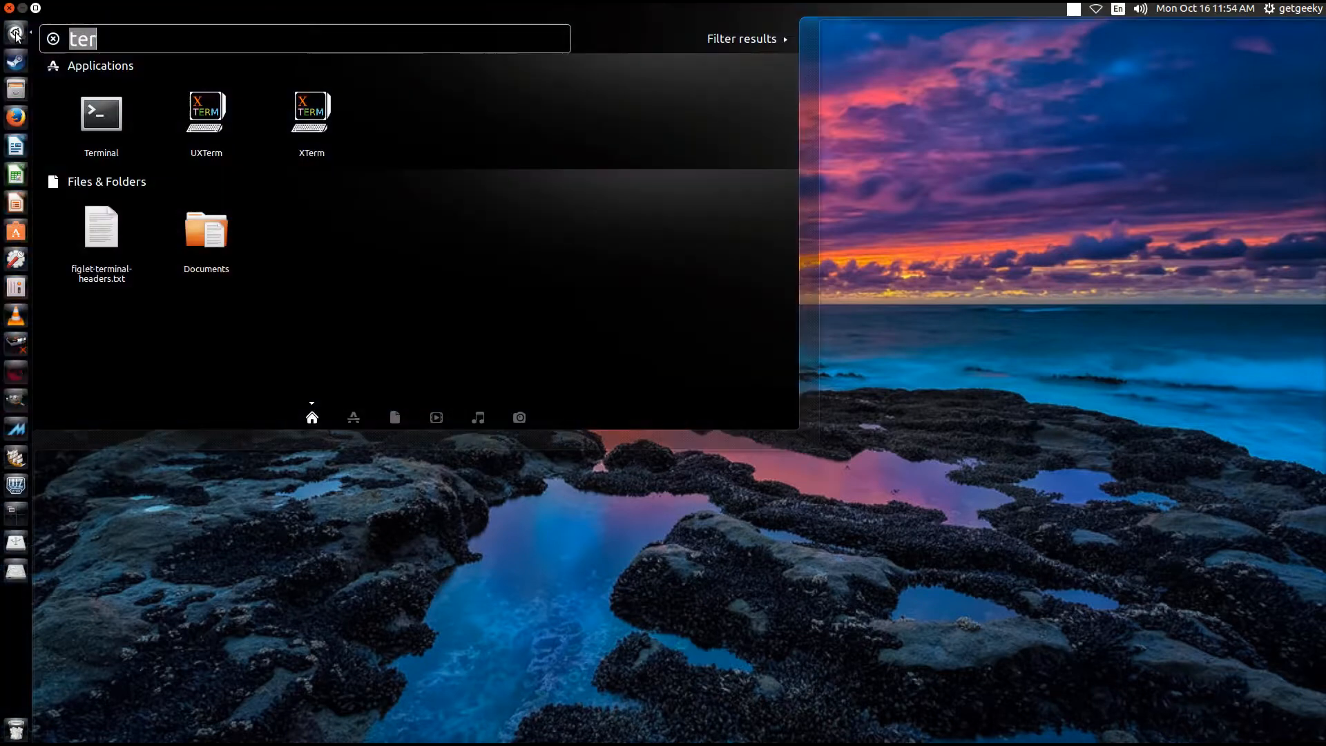
{"action": "type", "text": "c"}
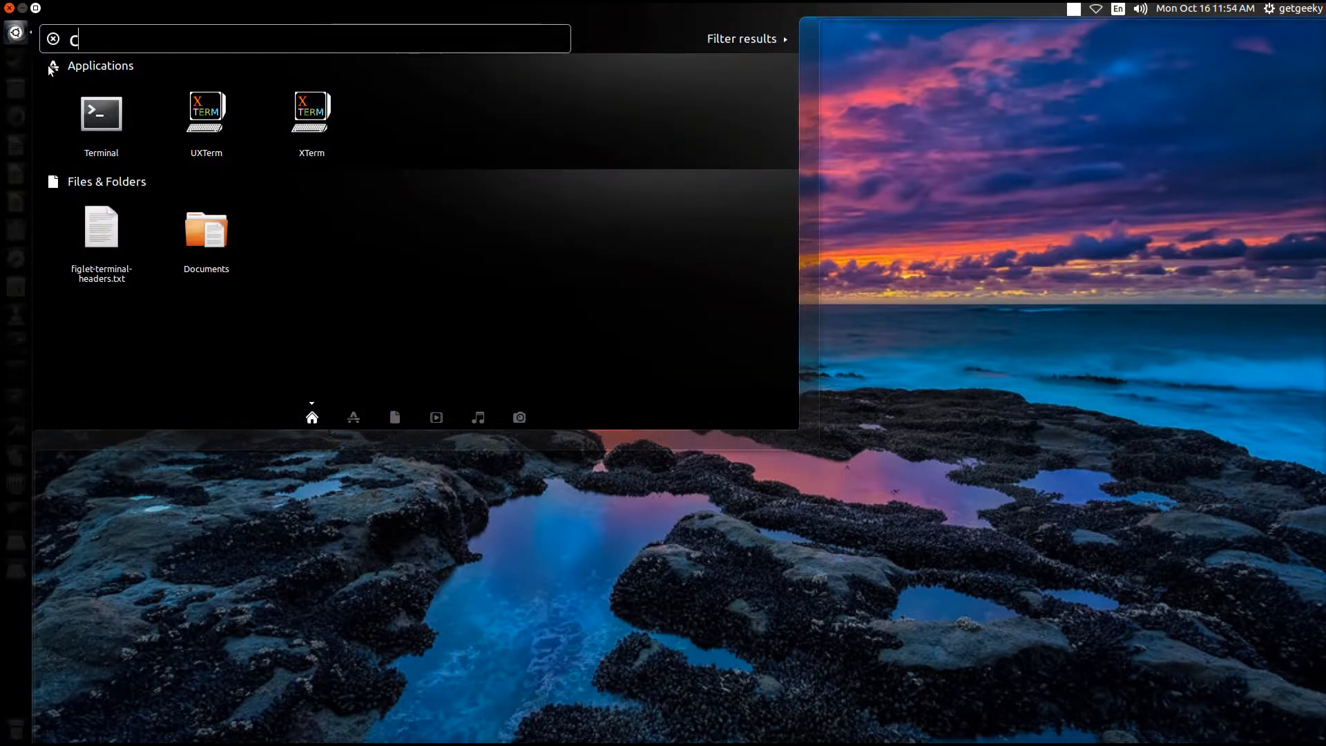
{"action": "type", "text": "csm"}
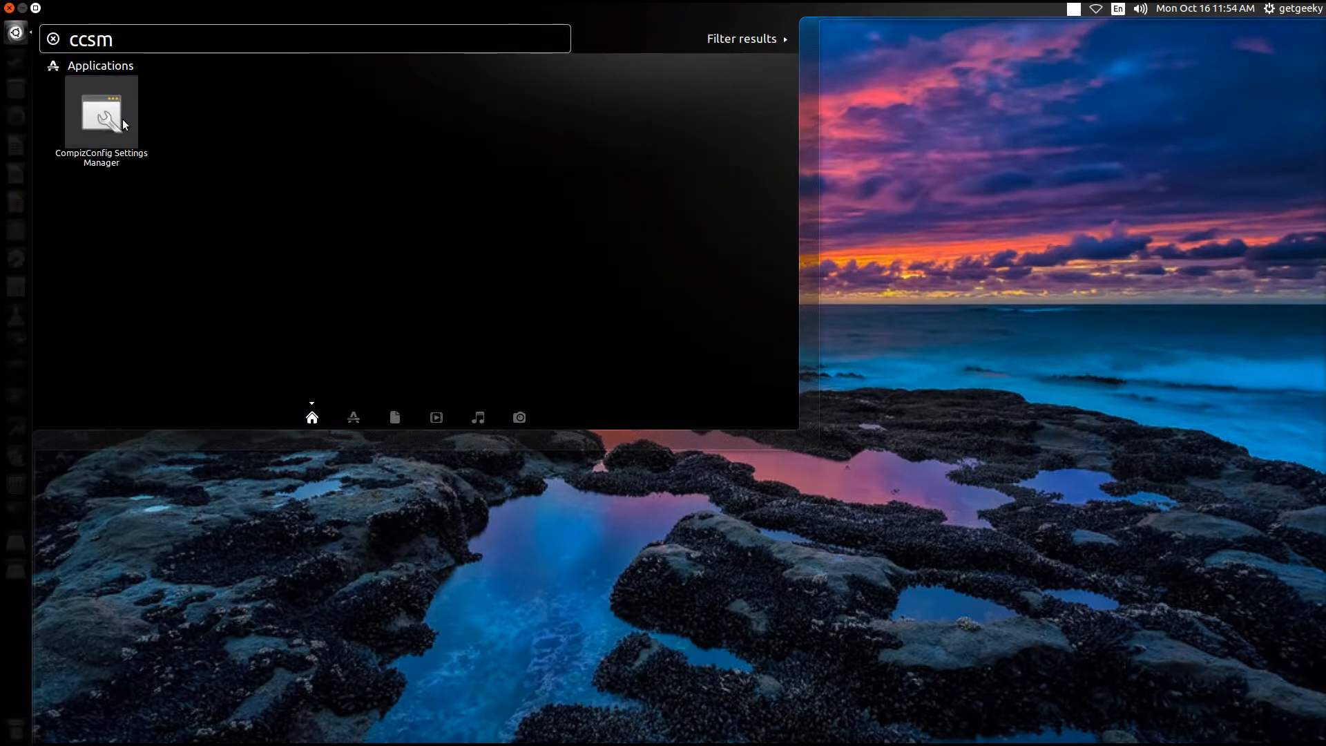
{"action": "left_click", "coordinate": [113, 118]}
{"action": "left_click", "coordinate": [763, 453]}
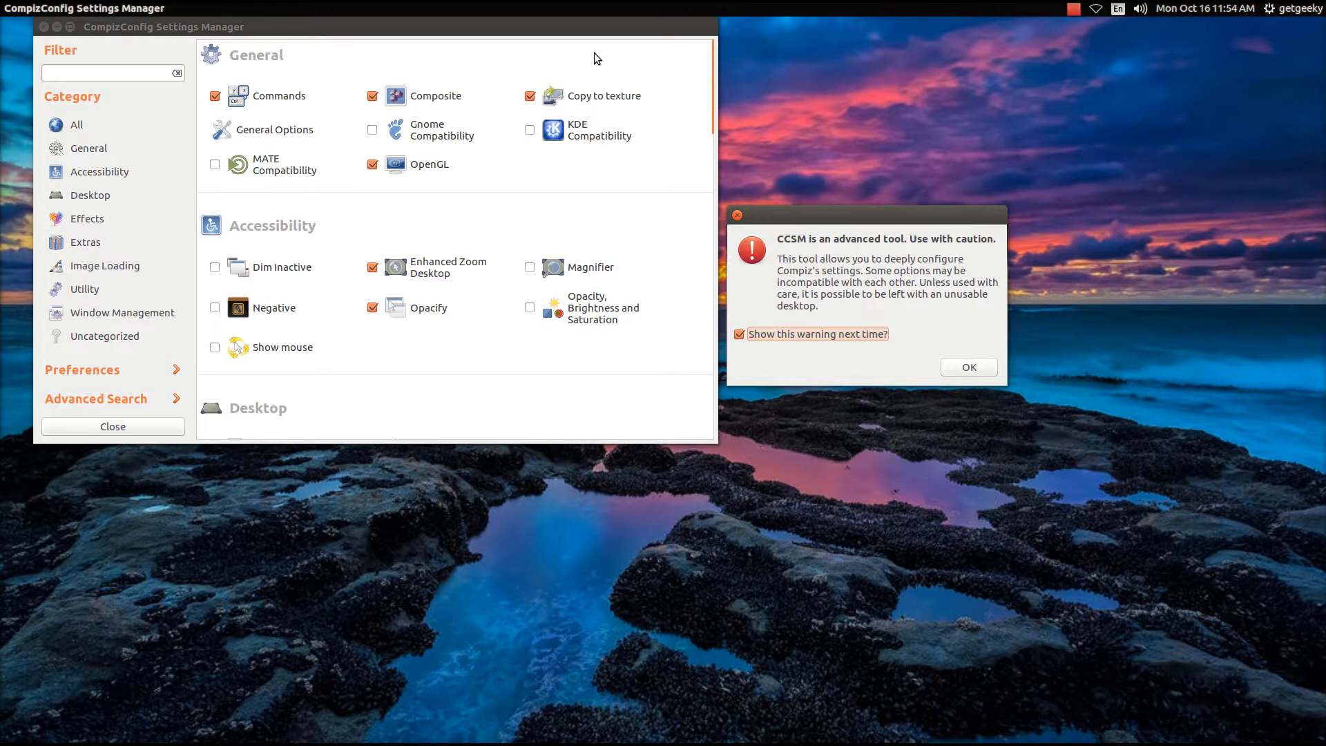
{"action": "left_click_drag", "start_coordinate": [874, 214], "coordinate": [837, 195]}
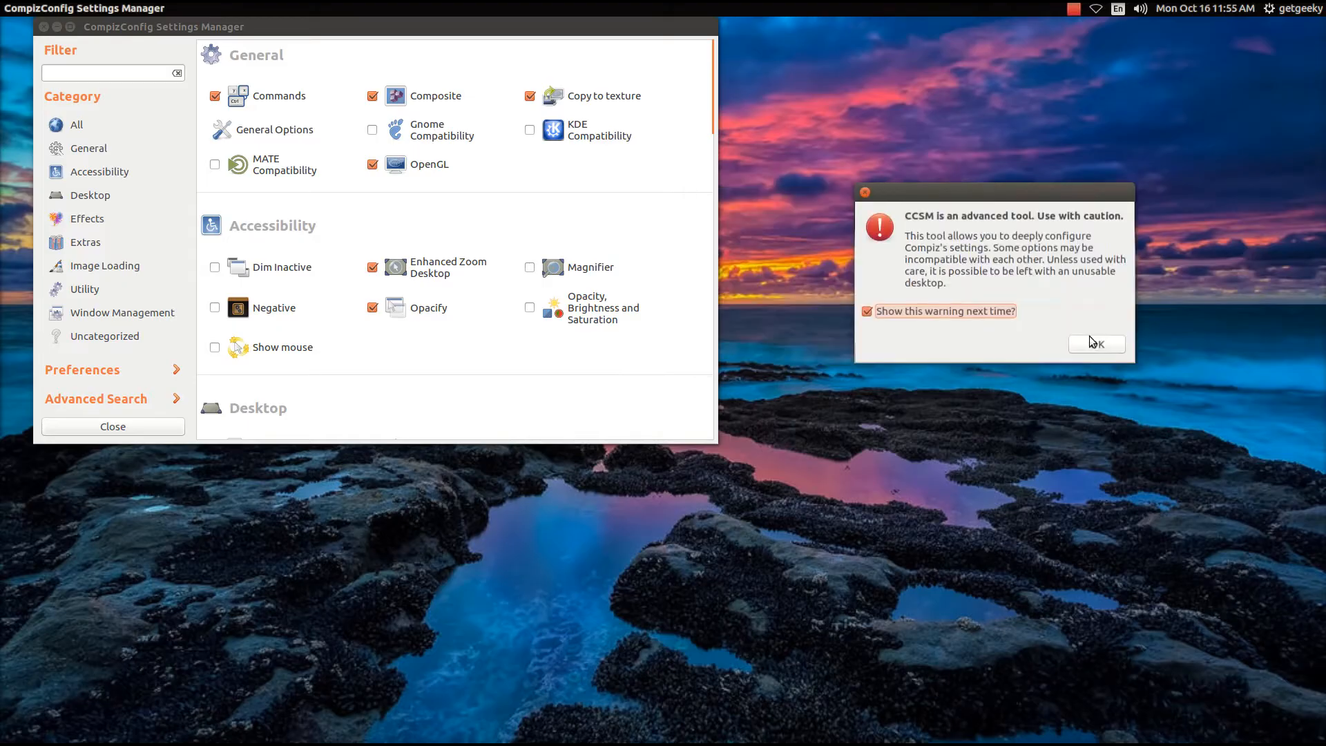
{"action": "left_click", "coordinate": [1096, 344]}
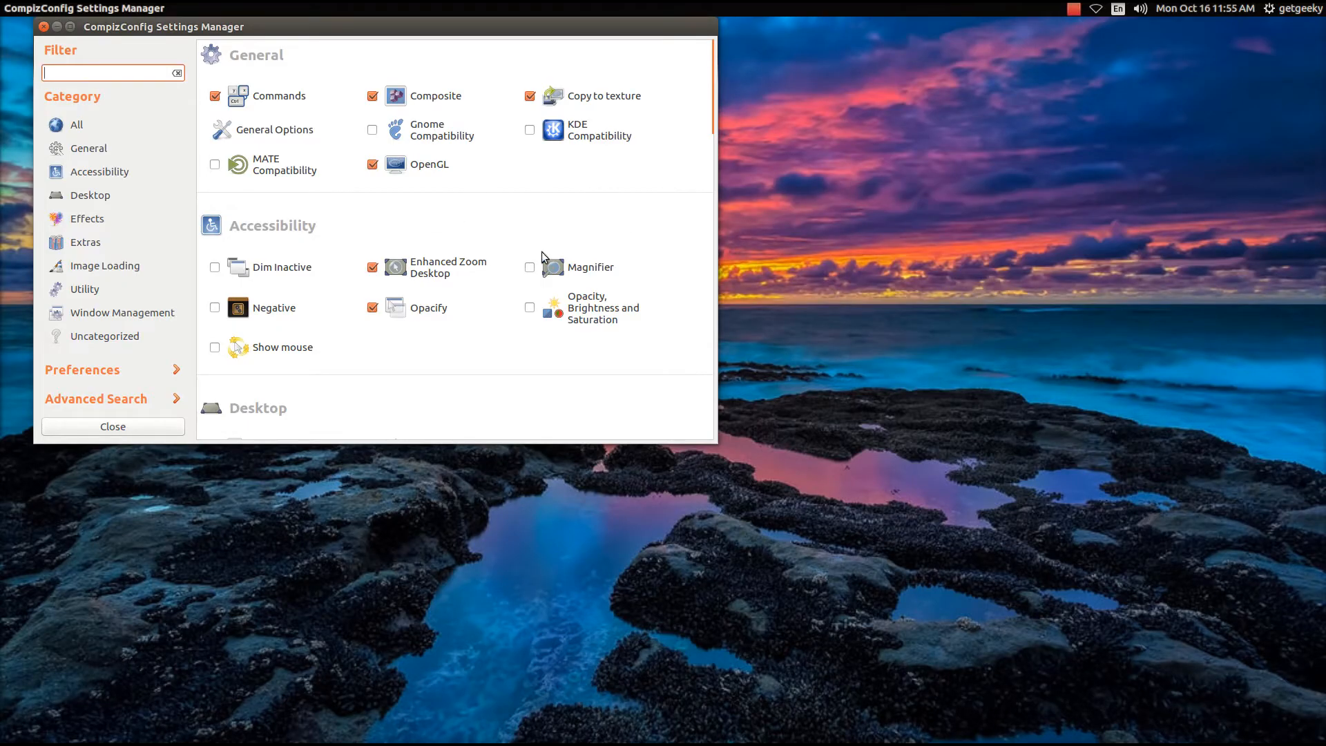
Make the settings window taller and enable the Desktop Cube and Rotate Cube plugins in the Desktop category
{"action": "left_click_drag", "start_coordinate": [354, 443], "coordinate": [378, 663]}
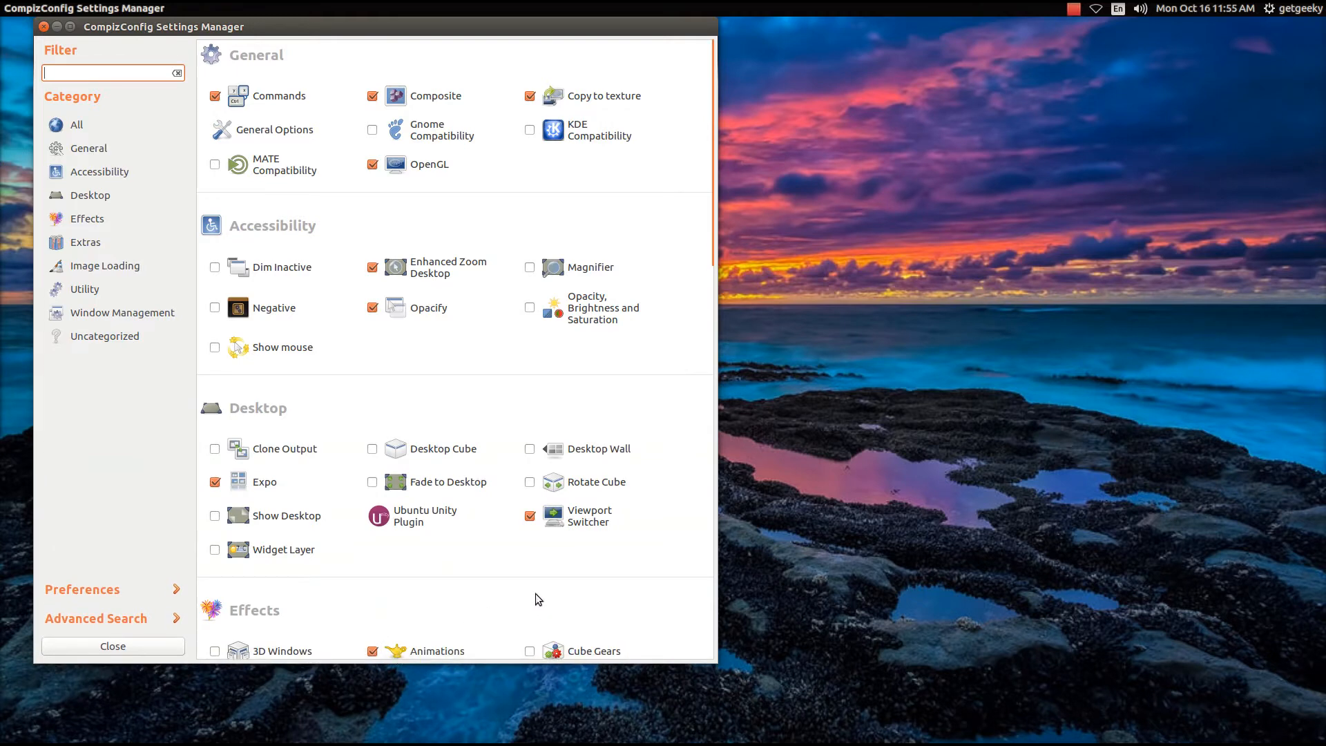
{"action": "scroll", "coordinate": [531, 579], "scroll_direction": "down", "scroll_amount": 5}
{"action": "scroll", "coordinate": [483, 532], "scroll_direction": "up", "scroll_amount": 3}
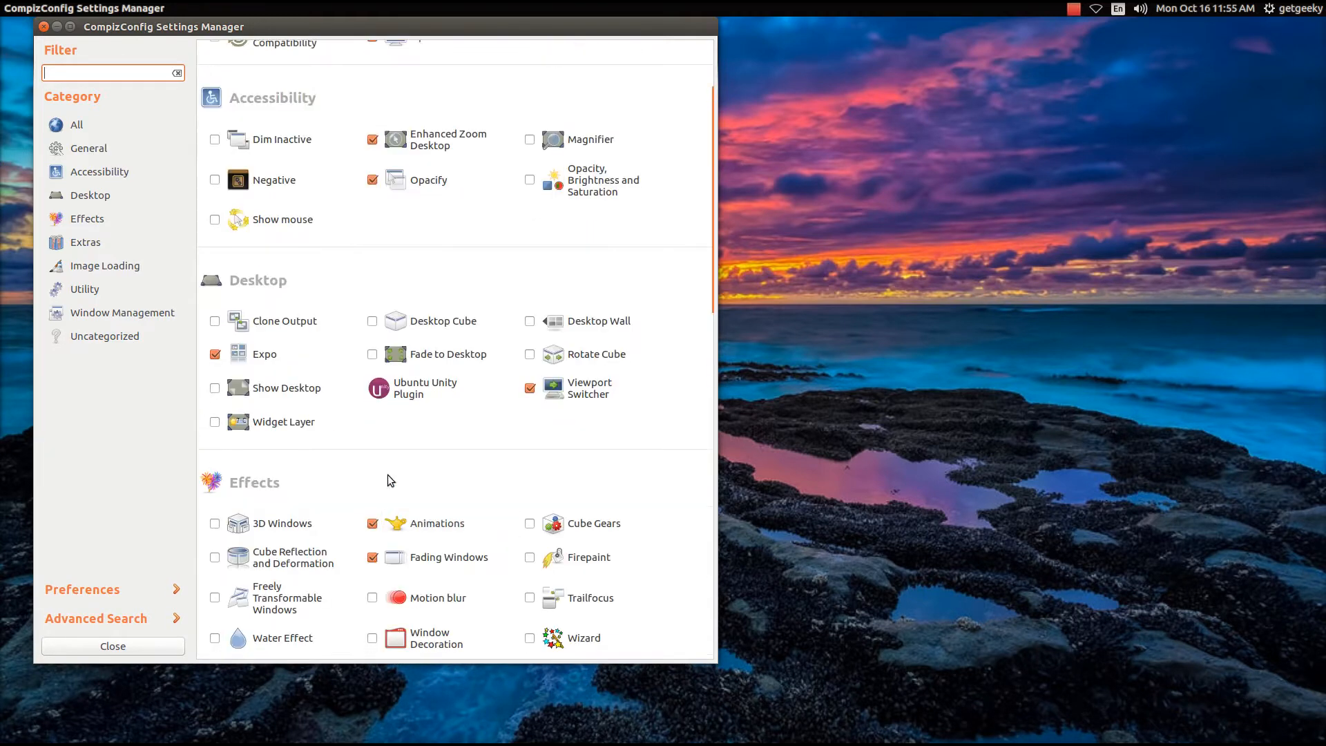
{"action": "scroll", "coordinate": [539, 345], "scroll_direction": "up", "scroll_amount": 3}
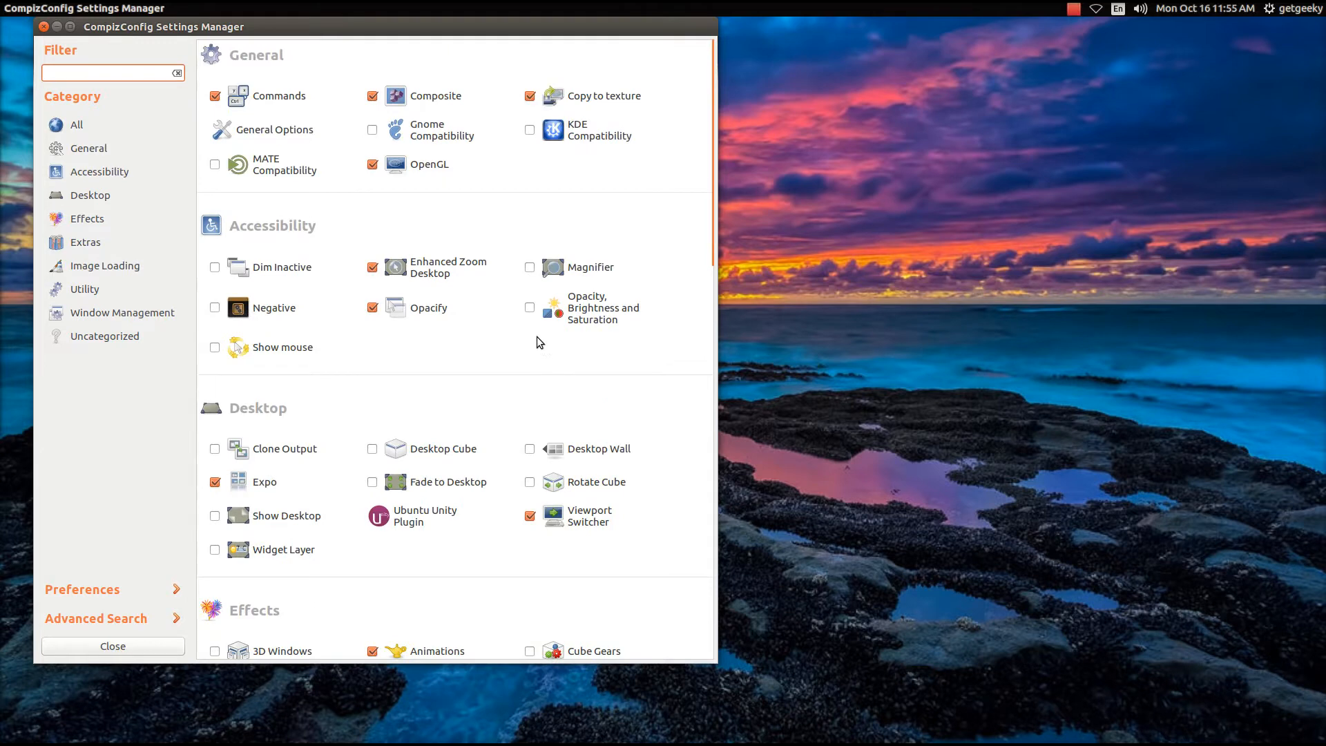
{"action": "scroll", "coordinate": [573, 452], "scroll_direction": "down", "scroll_amount": 5}
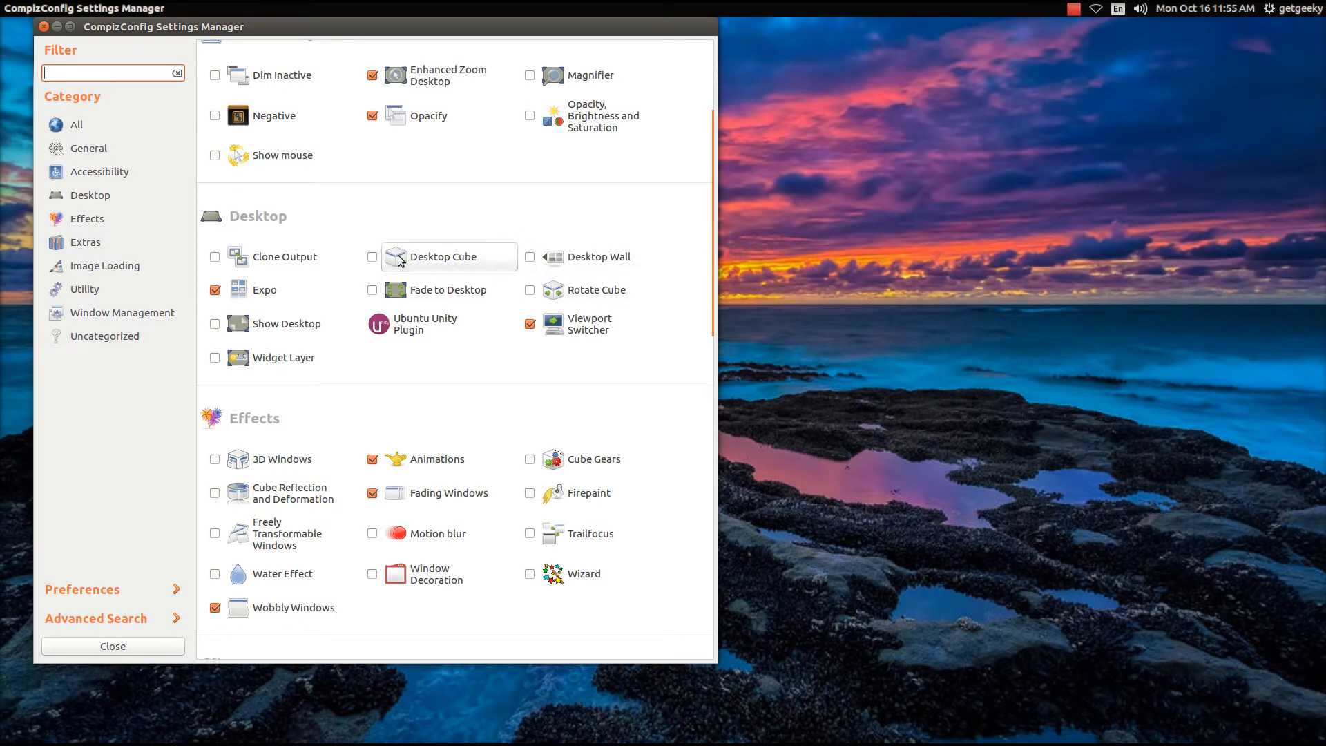
{"action": "left_click", "coordinate": [375, 258]}
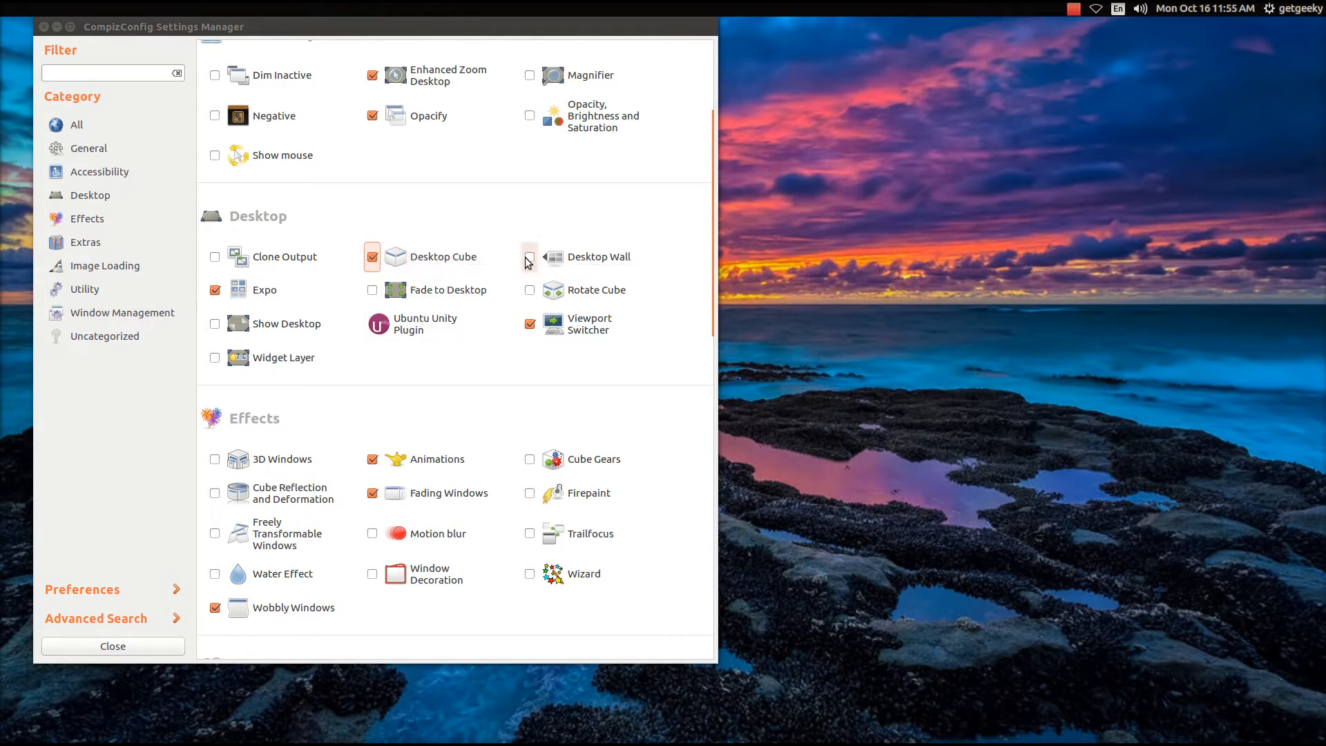
{"action": "left_click", "coordinate": [532, 294]}
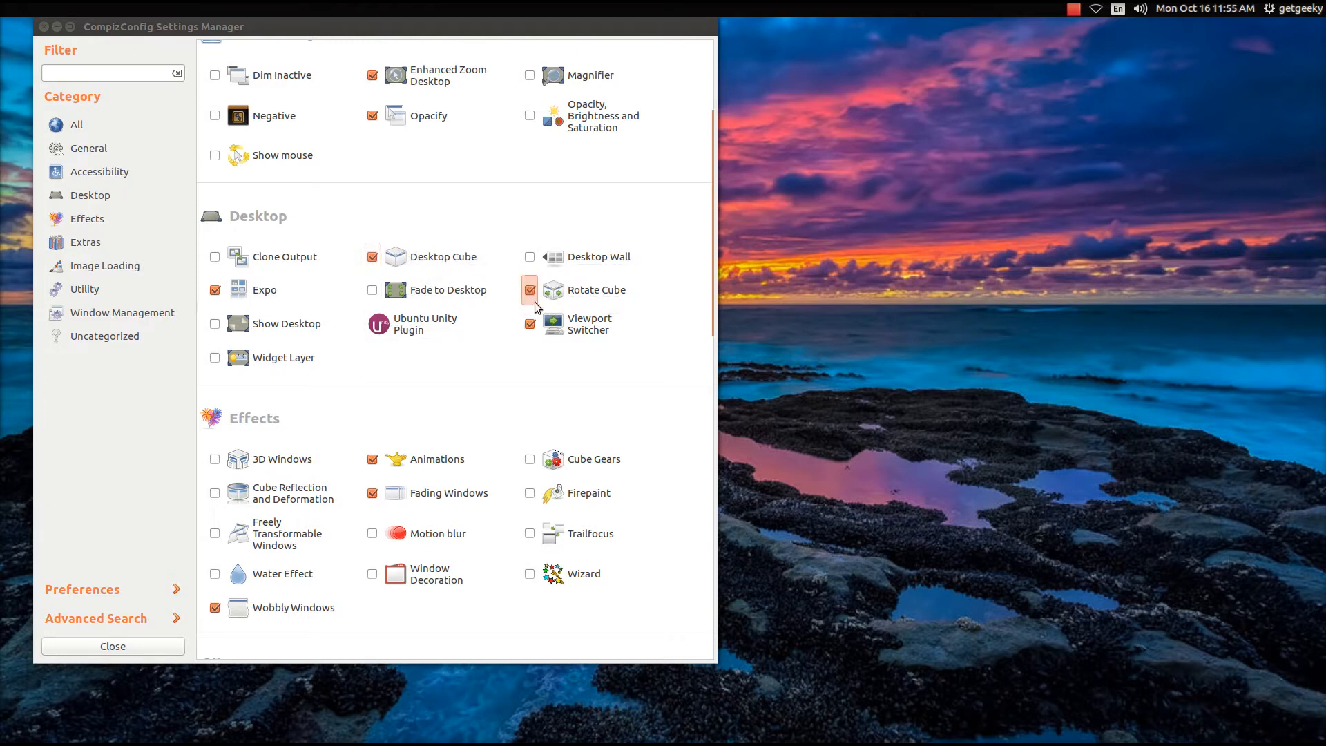
Enable the Cube Reflection and Deformation and 3D Windows plugins in the Effects category
{"action": "scroll", "coordinate": [515, 314], "scroll_direction": "down", "scroll_amount": 4}
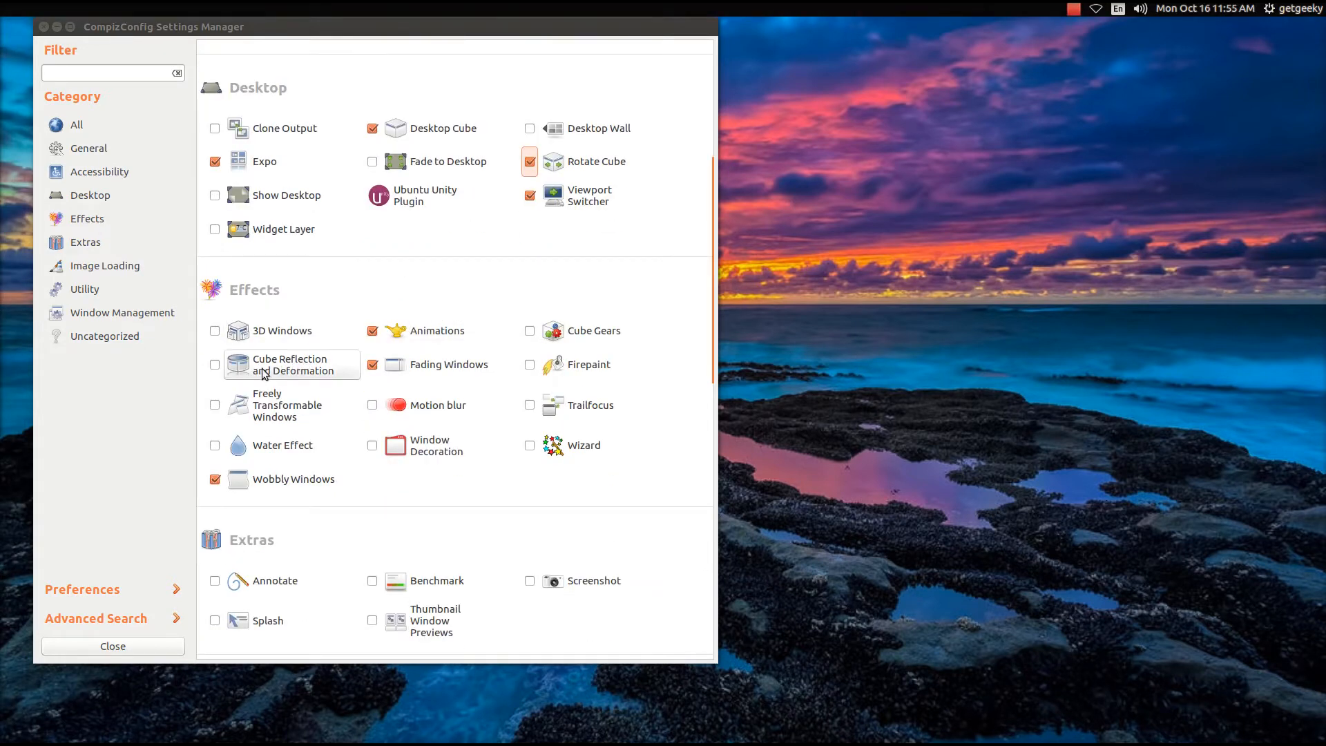
{"action": "left_click", "coordinate": [215, 365]}
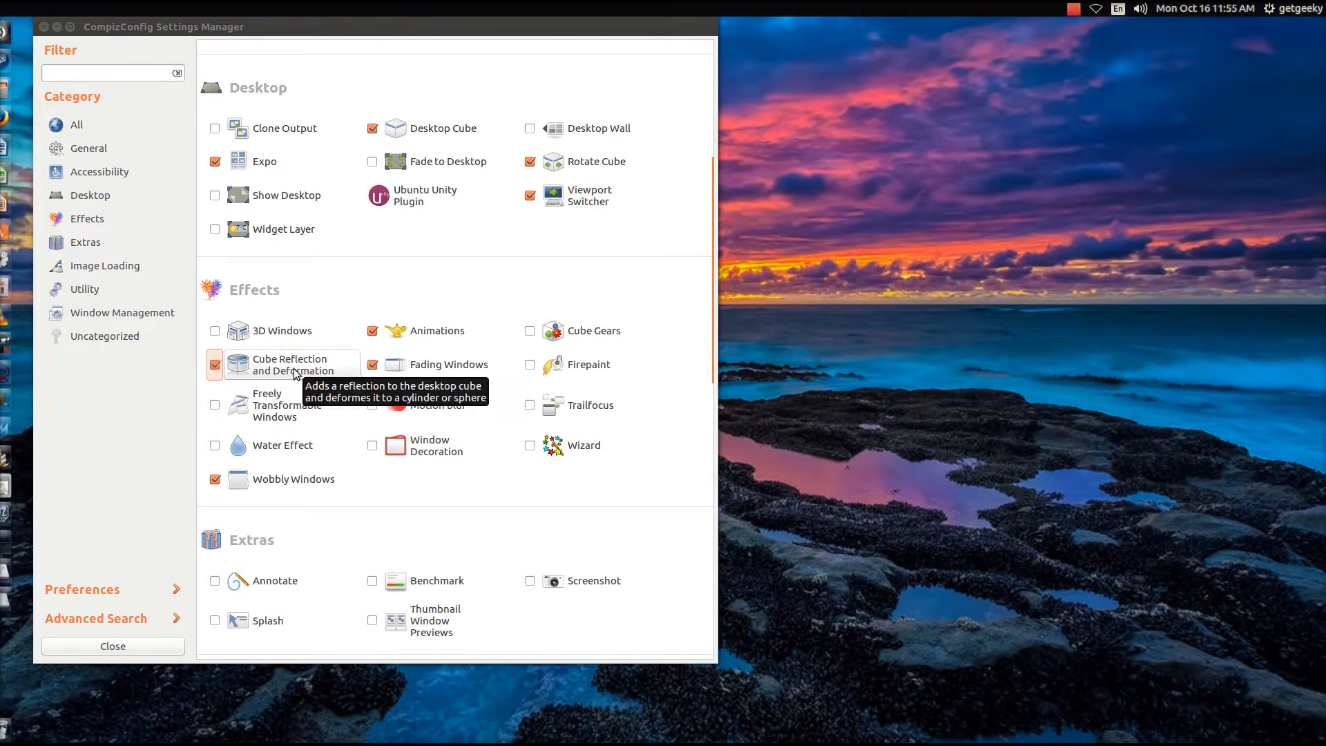
{"action": "left_click", "coordinate": [215, 331]}
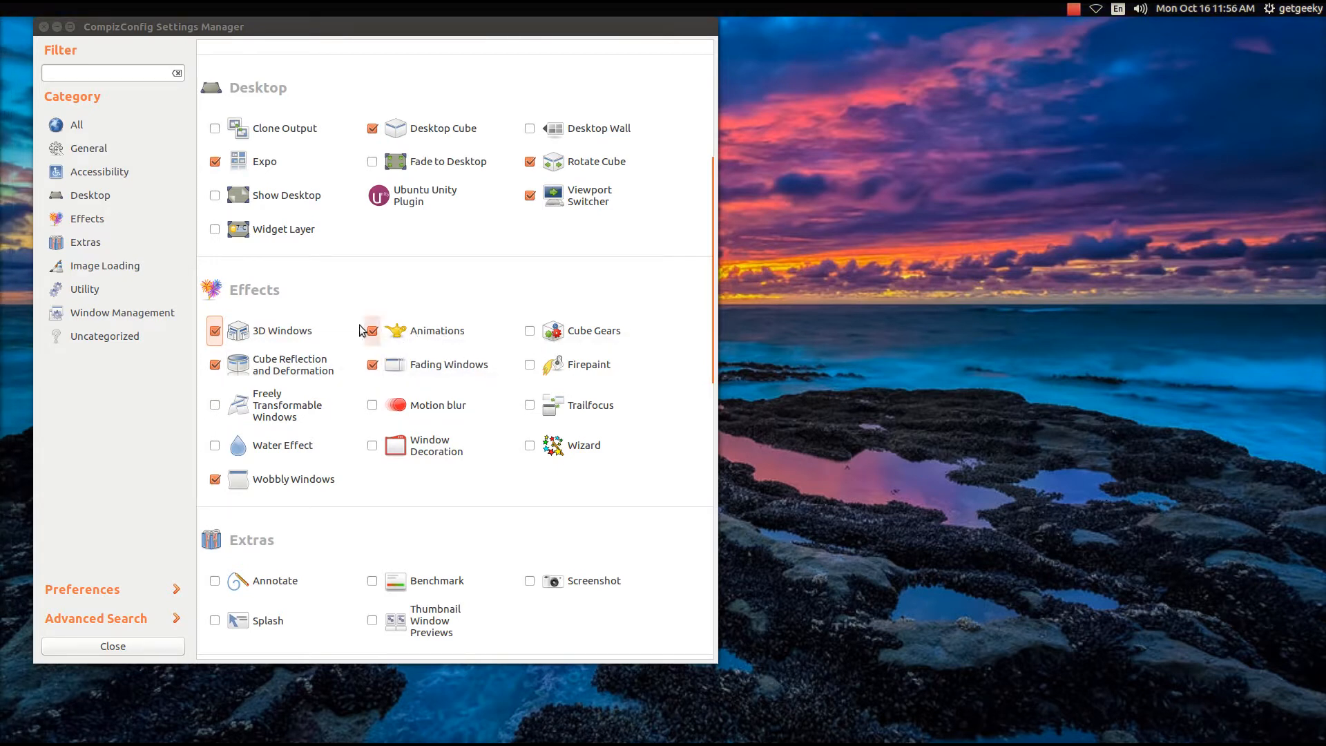
Move the settings window toward the middle of the desktop and show only the General category of plugins
{"action": "scroll", "coordinate": [290, 359], "scroll_direction": "down", "scroll_amount": 2}
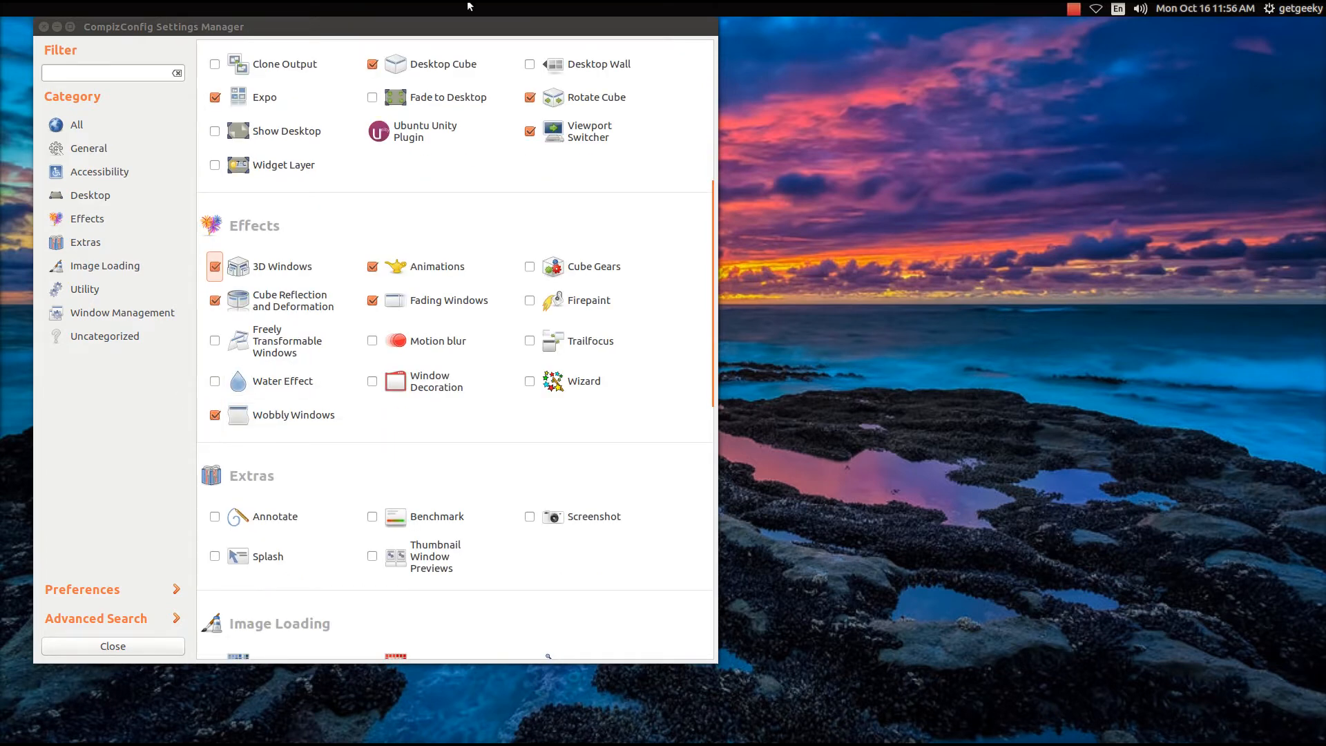
{"action": "left_click_drag", "start_coordinate": [420, 28], "coordinate": [603, 65]}
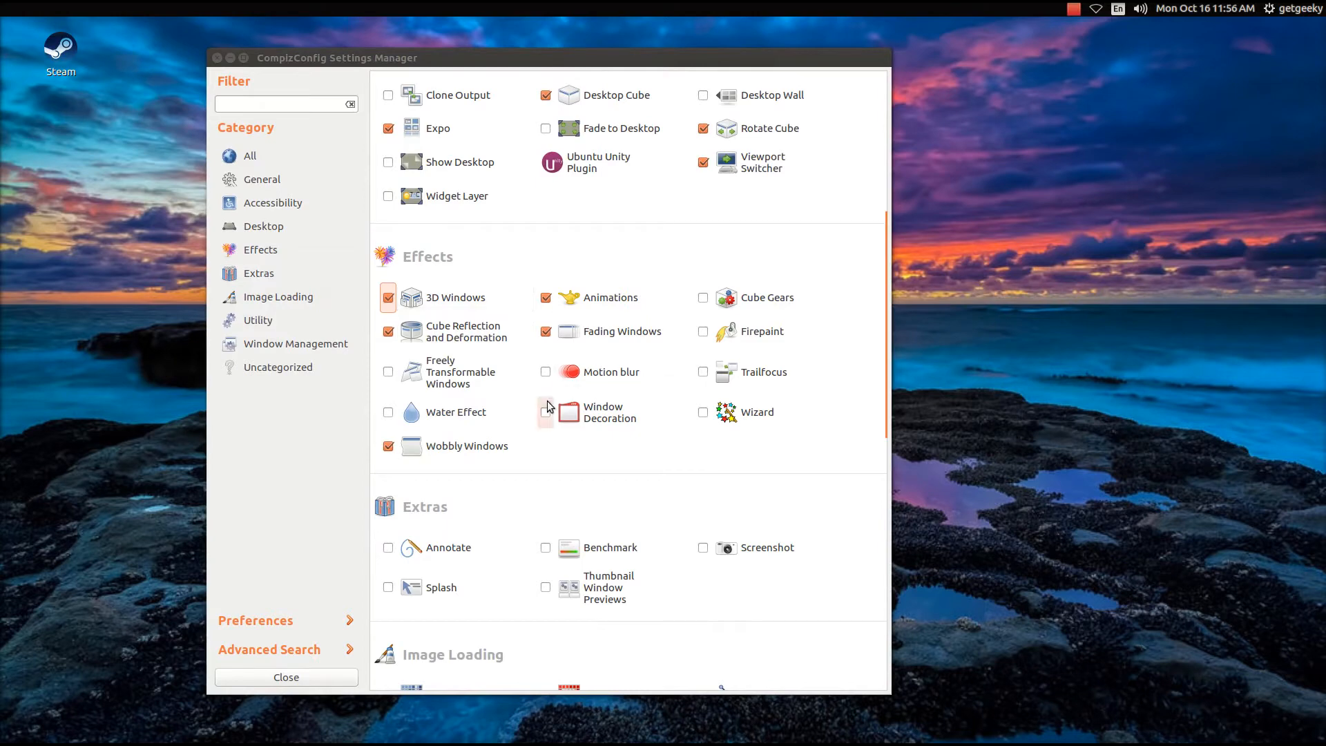
{"action": "scroll", "coordinate": [548, 412], "scroll_direction": "down", "scroll_amount": 5}
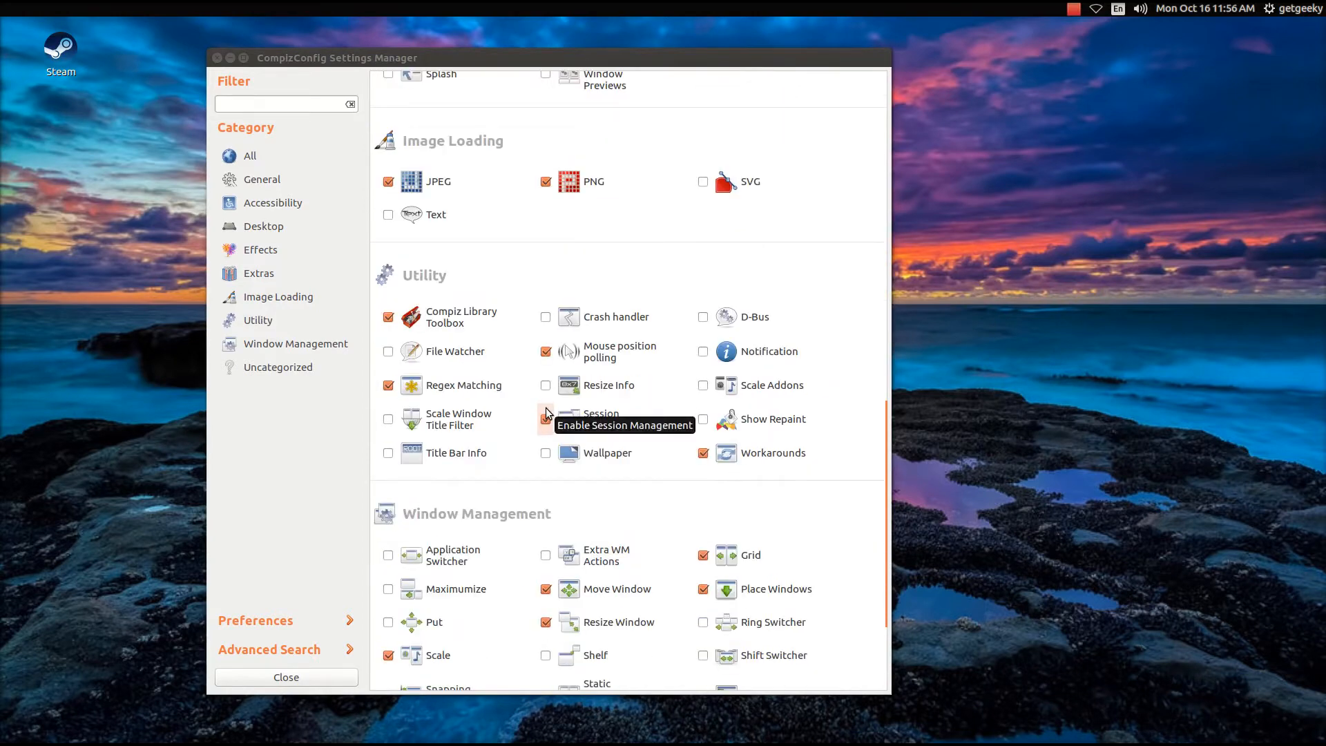
{"action": "scroll", "coordinate": [548, 410], "scroll_direction": "down", "scroll_amount": 3}
{"action": "scroll", "coordinate": [549, 406], "scroll_direction": "up", "scroll_amount": 15}
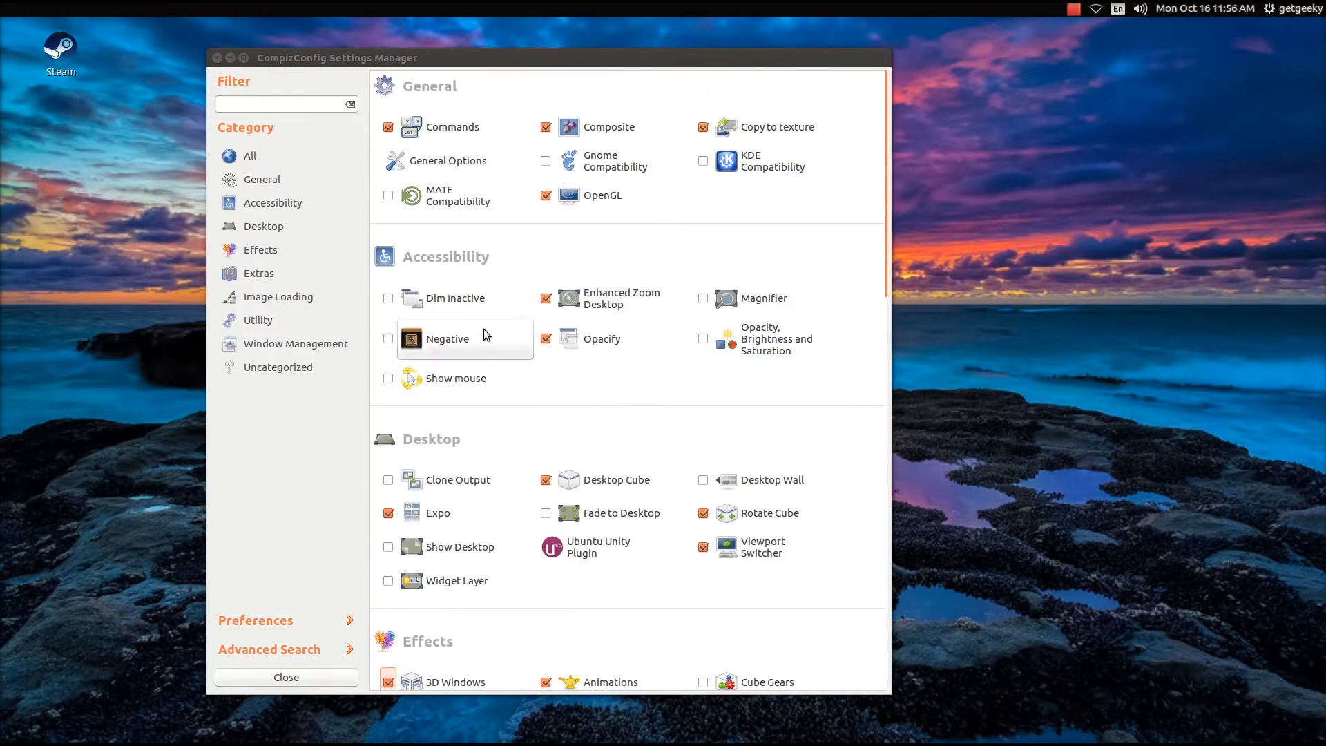
{"action": "left_click", "coordinate": [257, 186]}
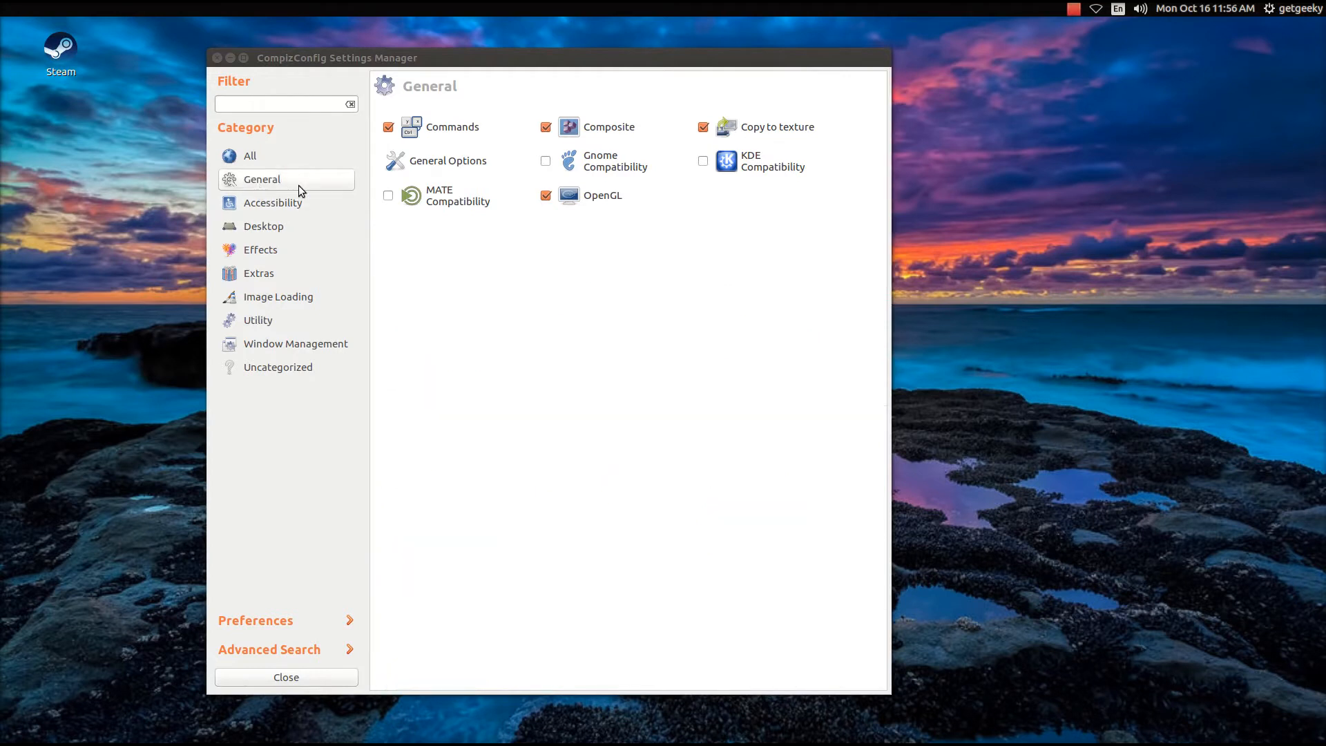
Review the desktop size, general and display settings of General Options, and close the settings window
{"action": "left_click", "coordinate": [468, 157]}
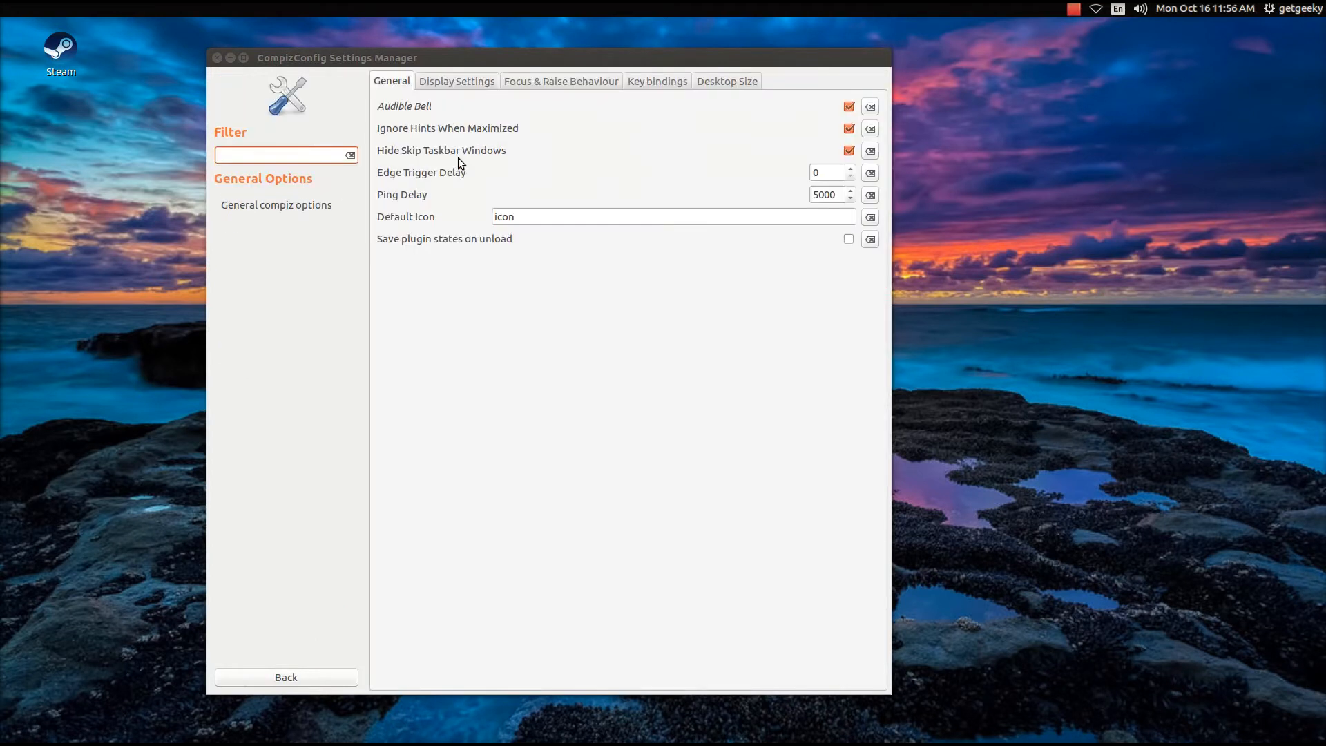
{"action": "left_click", "coordinate": [710, 84]}
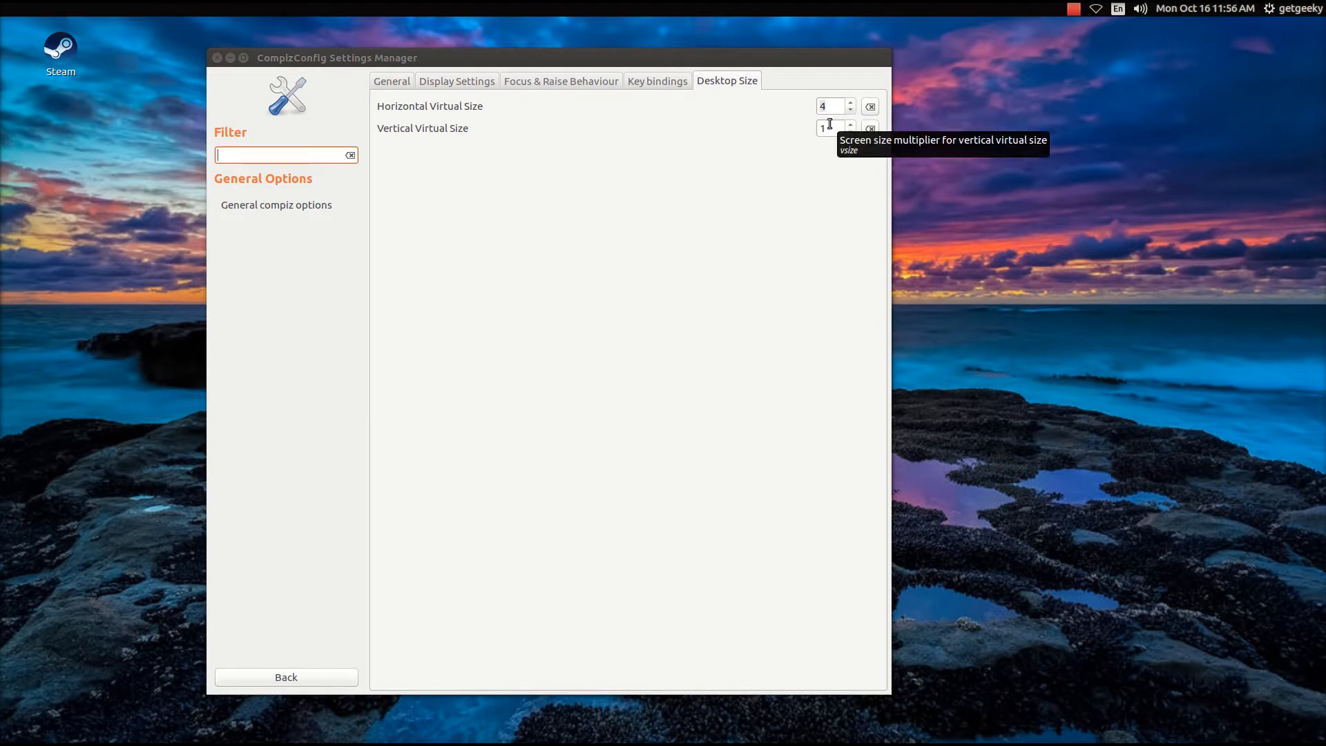
{"action": "left_click", "coordinate": [399, 84]}
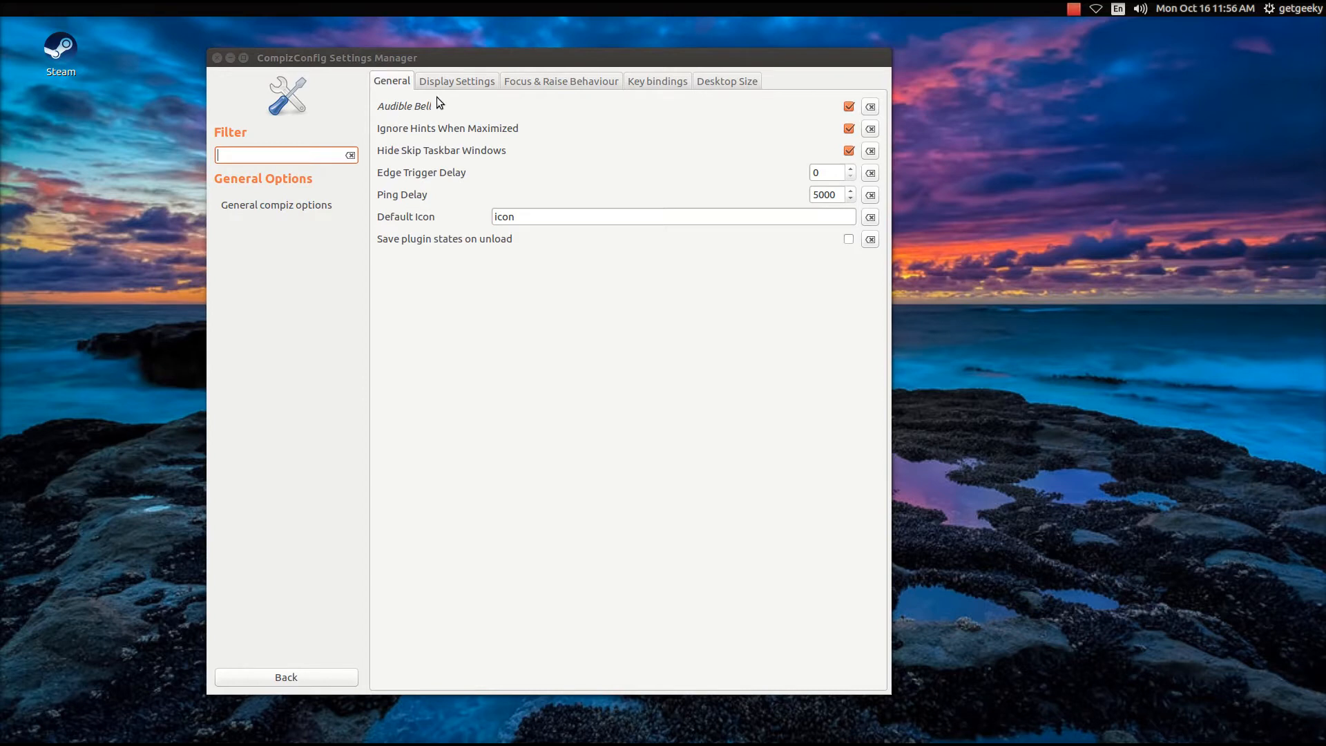
{"action": "left_click", "coordinate": [450, 81]}
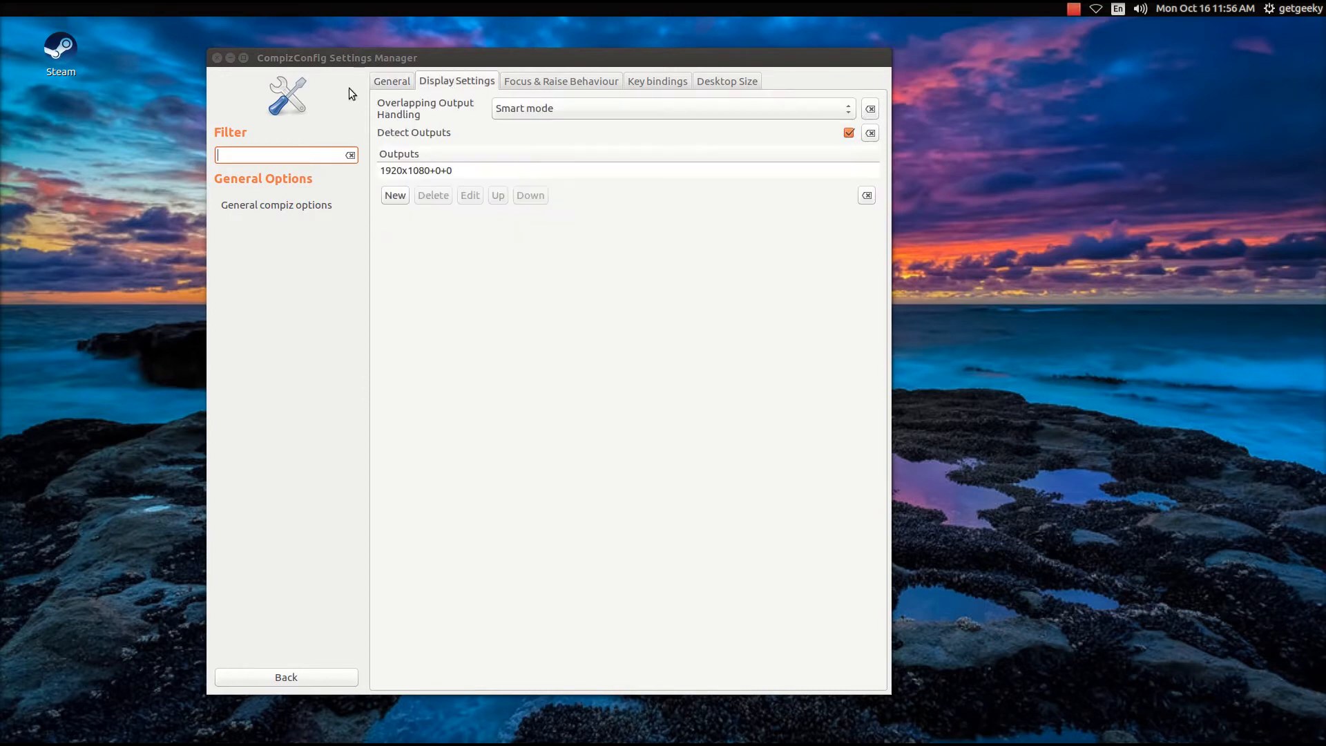
{"action": "left_click", "coordinate": [216, 58]}
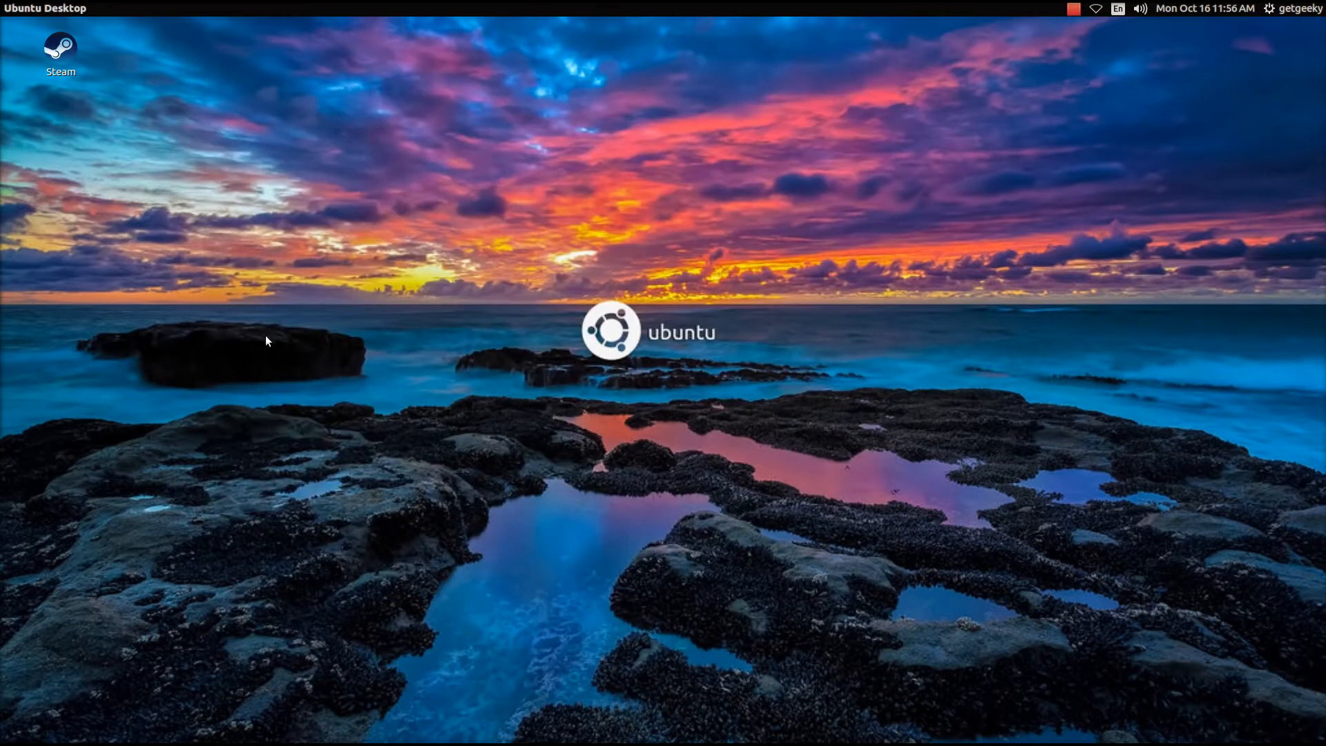
Relaunch CompizConfig Settings Manager by searching for "ccs" and move its window toward the middle of the desktop
{"action": "mouse_move", "coordinate": [2, 119]}
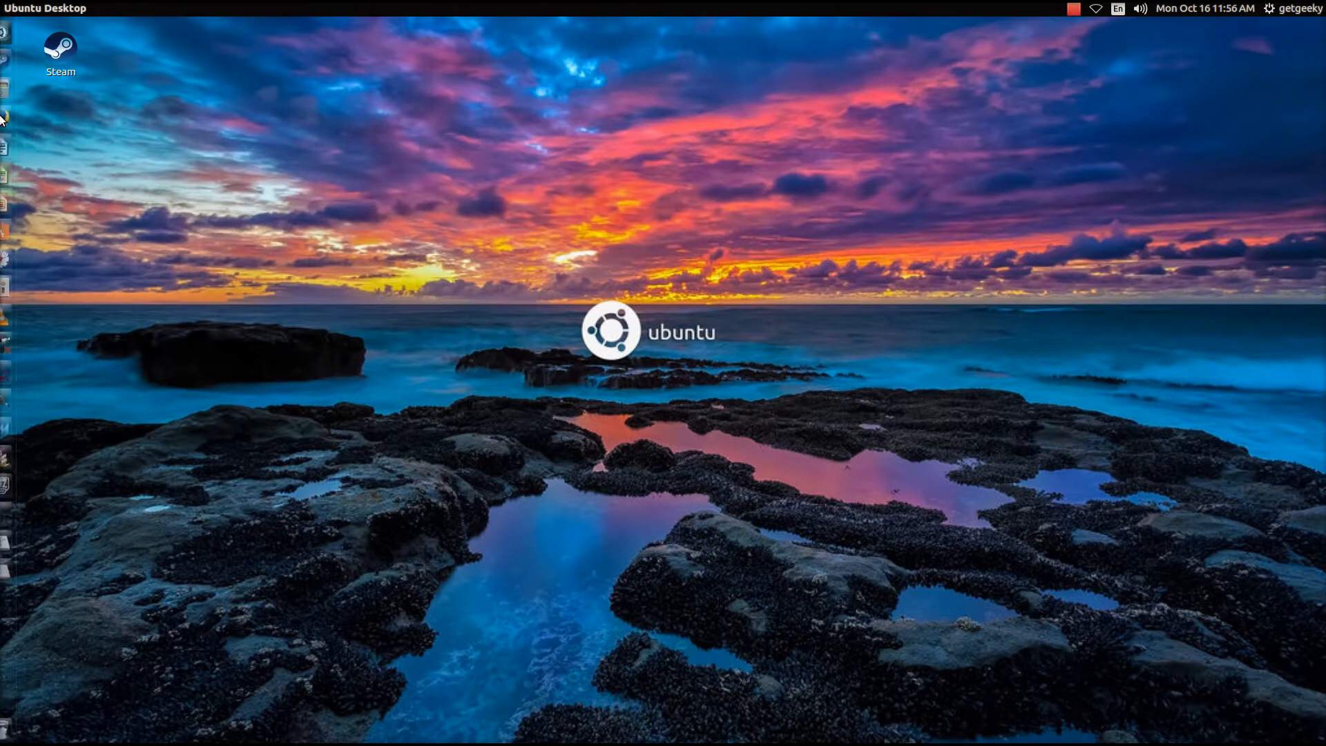
{"action": "left_click", "coordinate": [14, 35]}
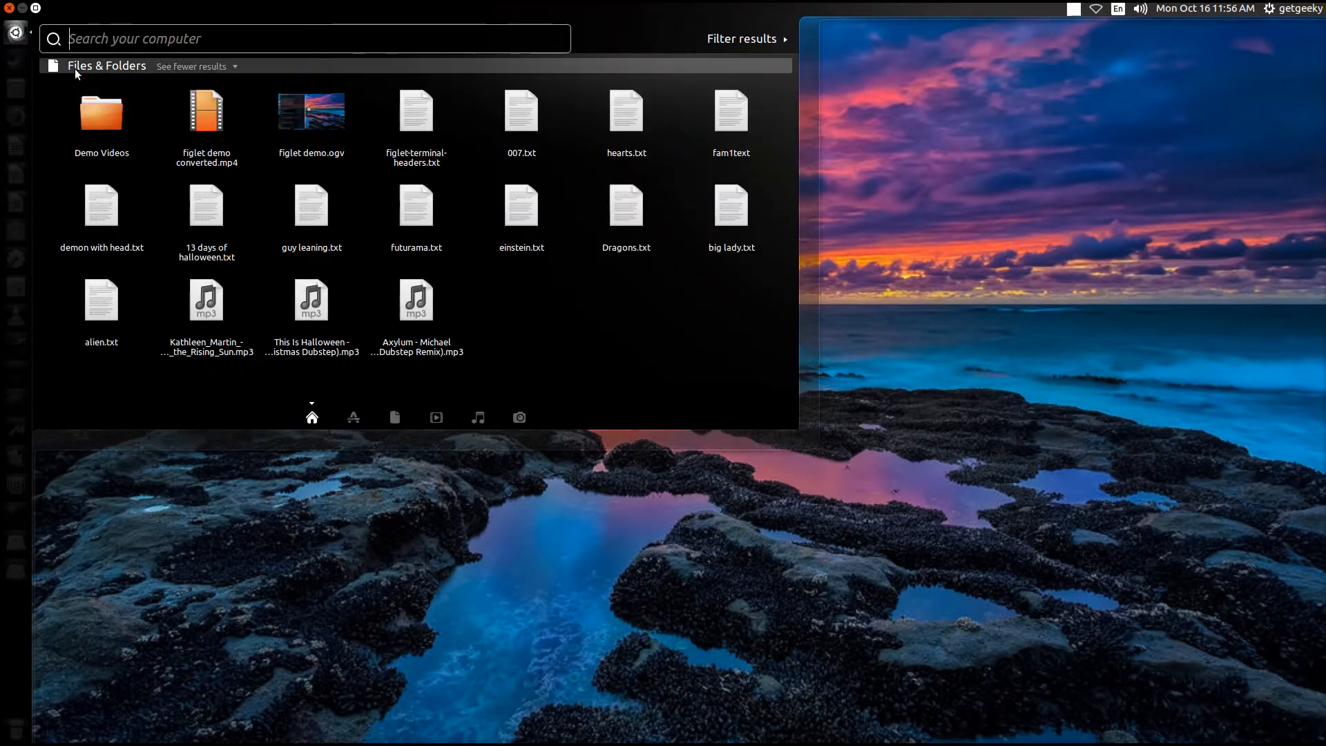
{"action": "type", "text": "ccs"}
{"action": "left_click", "coordinate": [99, 107]}
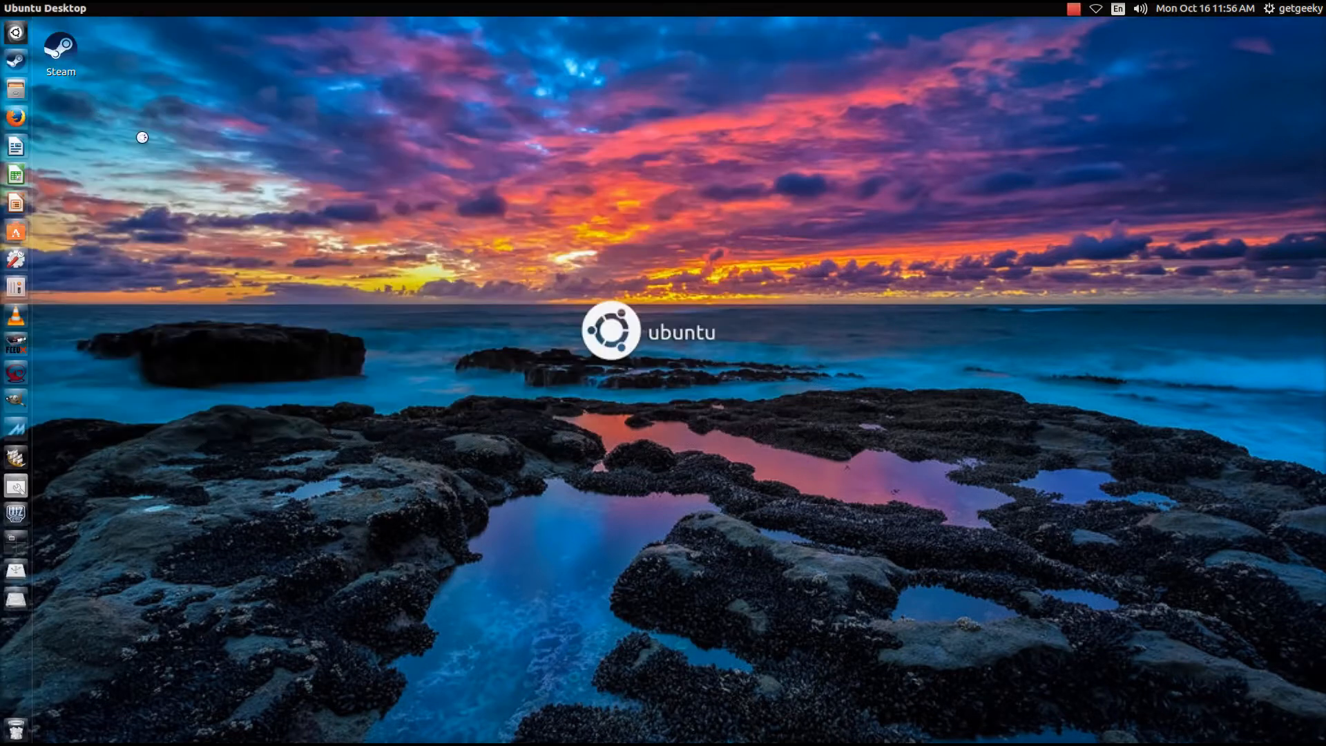
{"action": "key", "text": "Return"}
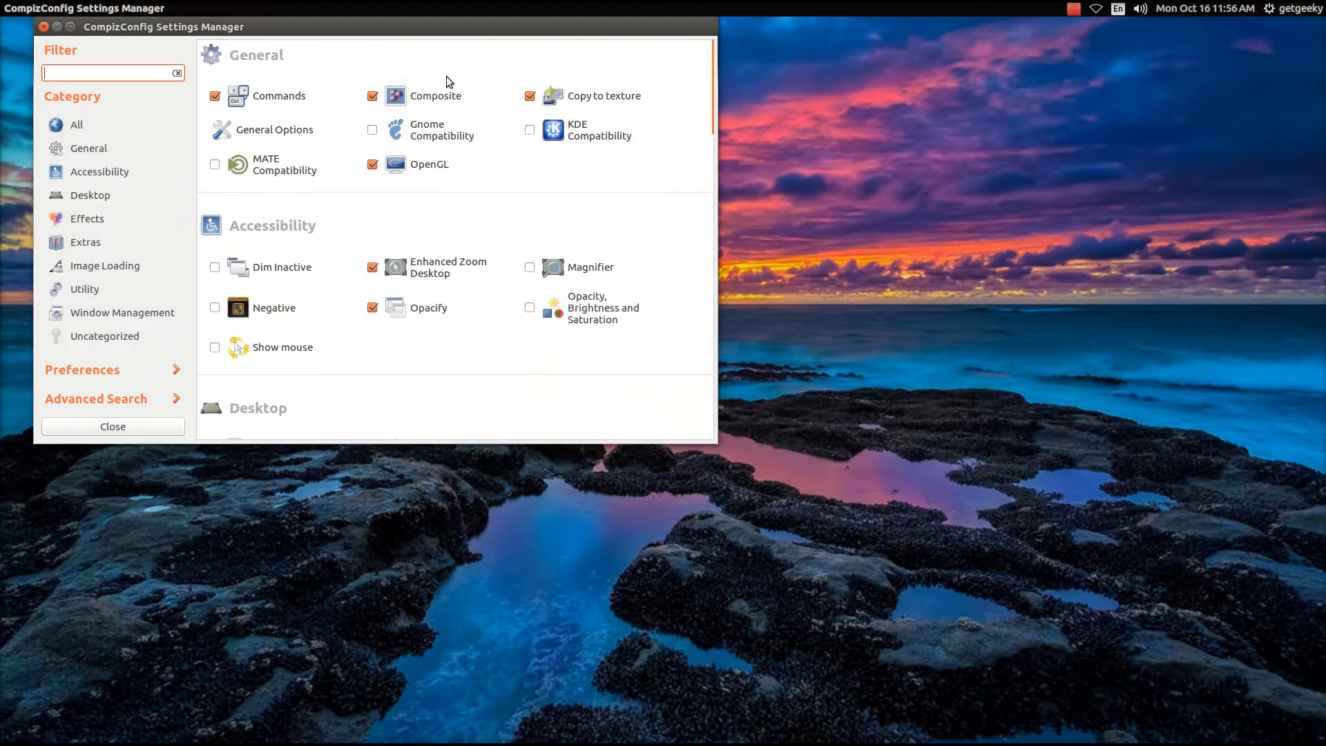
{"action": "left_click_drag", "start_coordinate": [428, 28], "coordinate": [597, 131]}
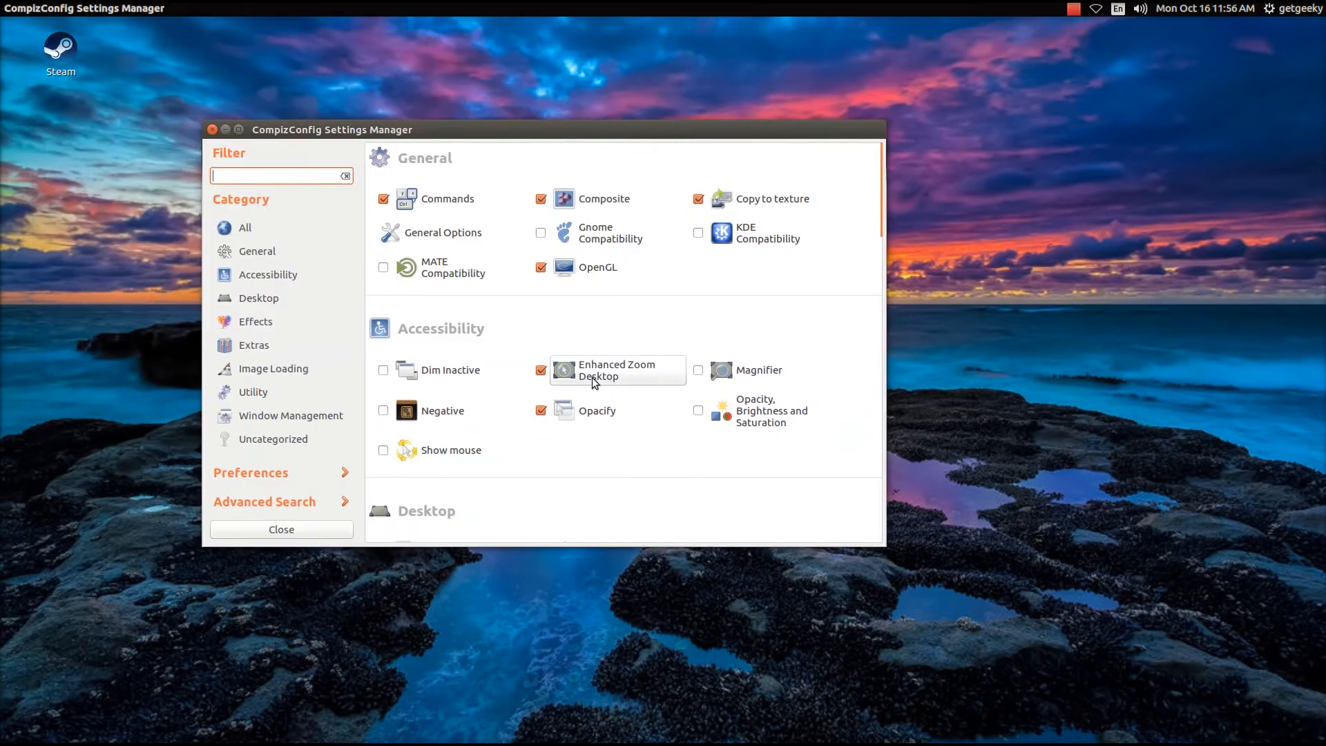
Examine the Desktop Cube plugin's general, behaviour, appearance, skydome and transparency settings, and return to the plugin list
{"action": "left_click_drag", "start_coordinate": [884, 215], "coordinate": [860, 295]}
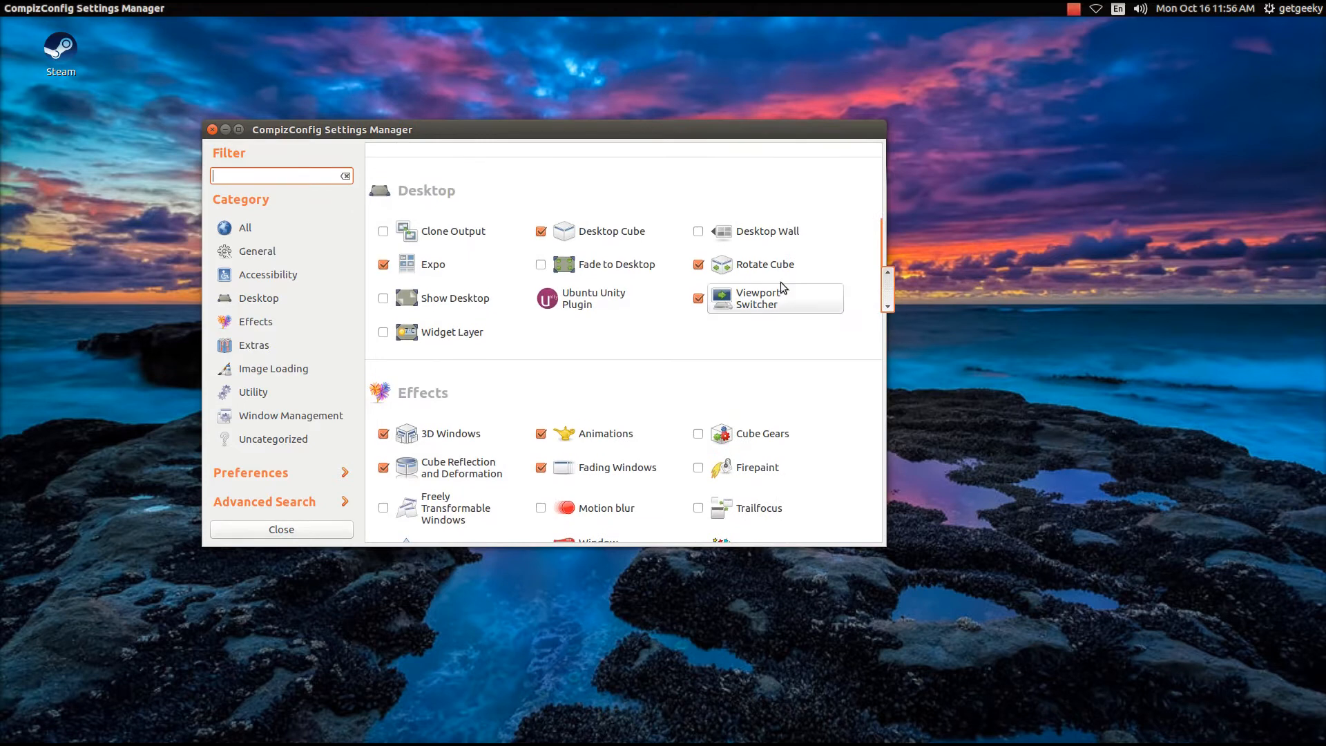
{"action": "left_click", "coordinate": [590, 237]}
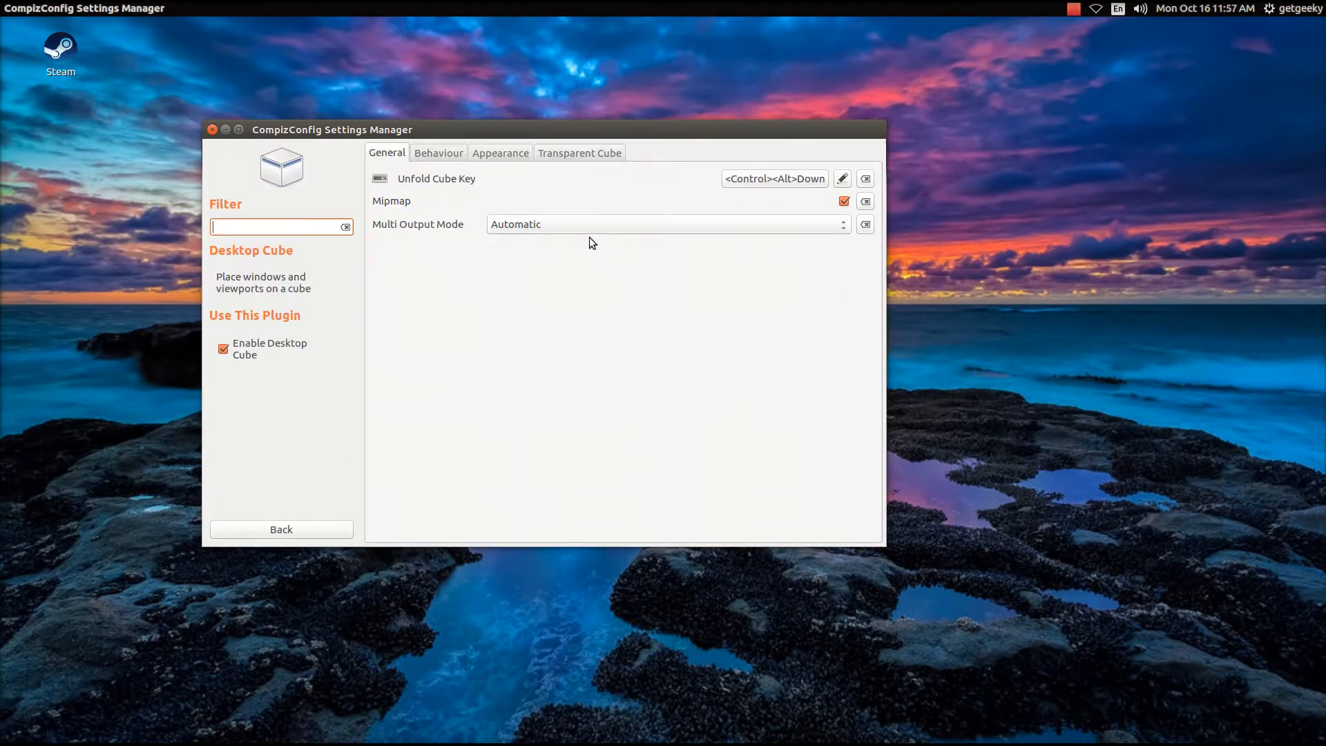
{"action": "left_click", "coordinate": [455, 154]}
{"action": "left_click", "coordinate": [492, 158]}
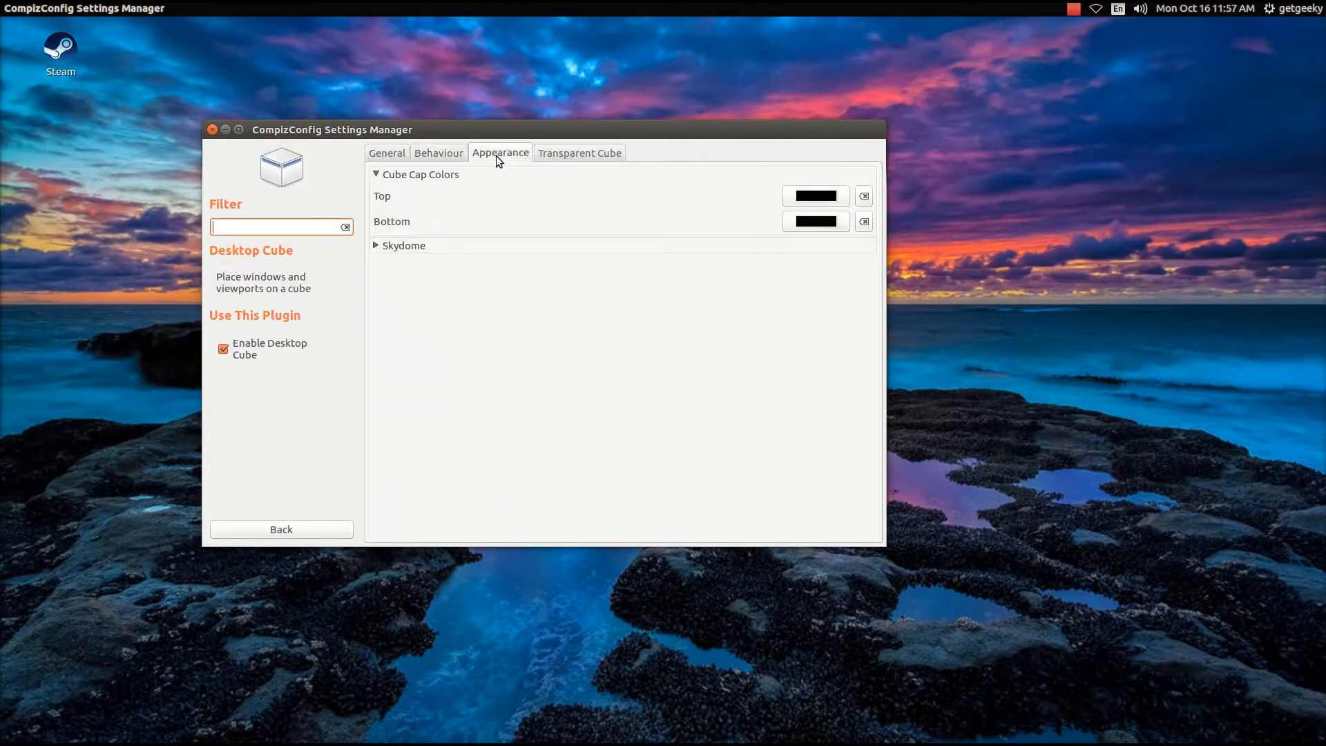
{"action": "left_click", "coordinate": [377, 247]}
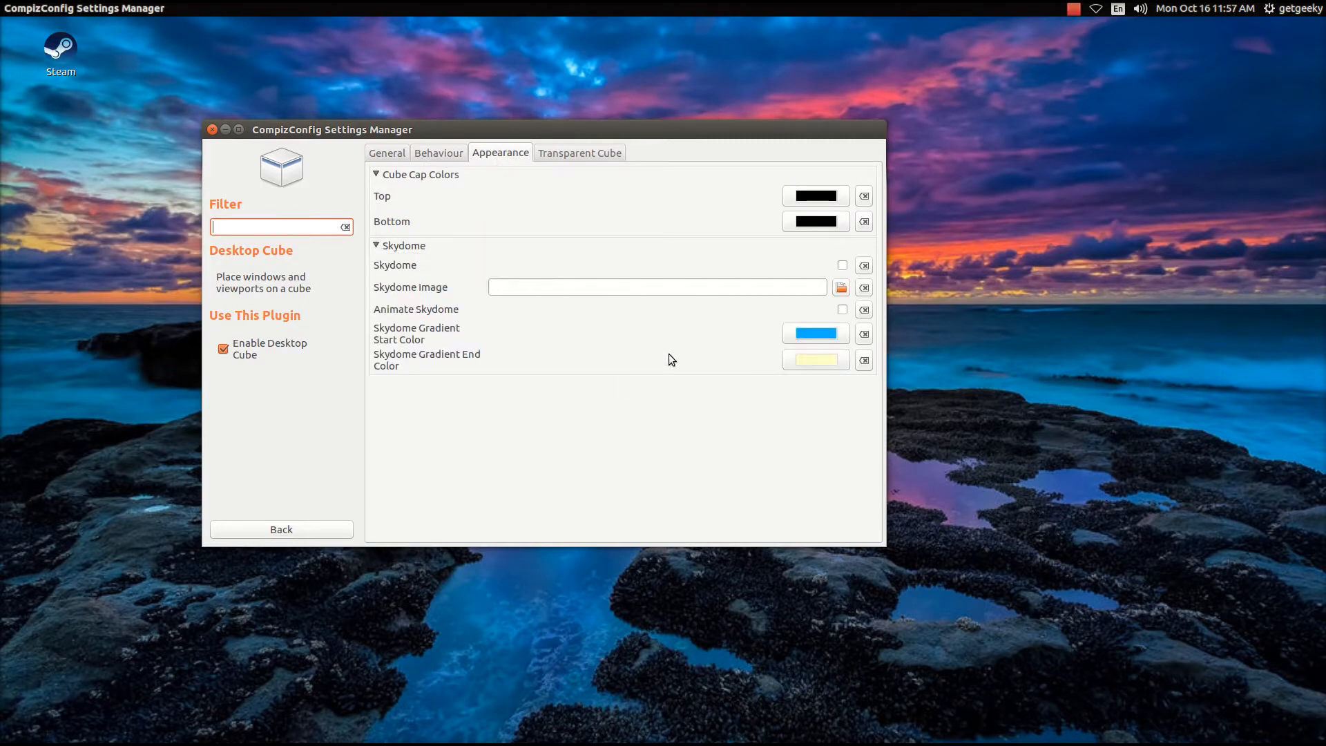
{"action": "left_click", "coordinate": [377, 246]}
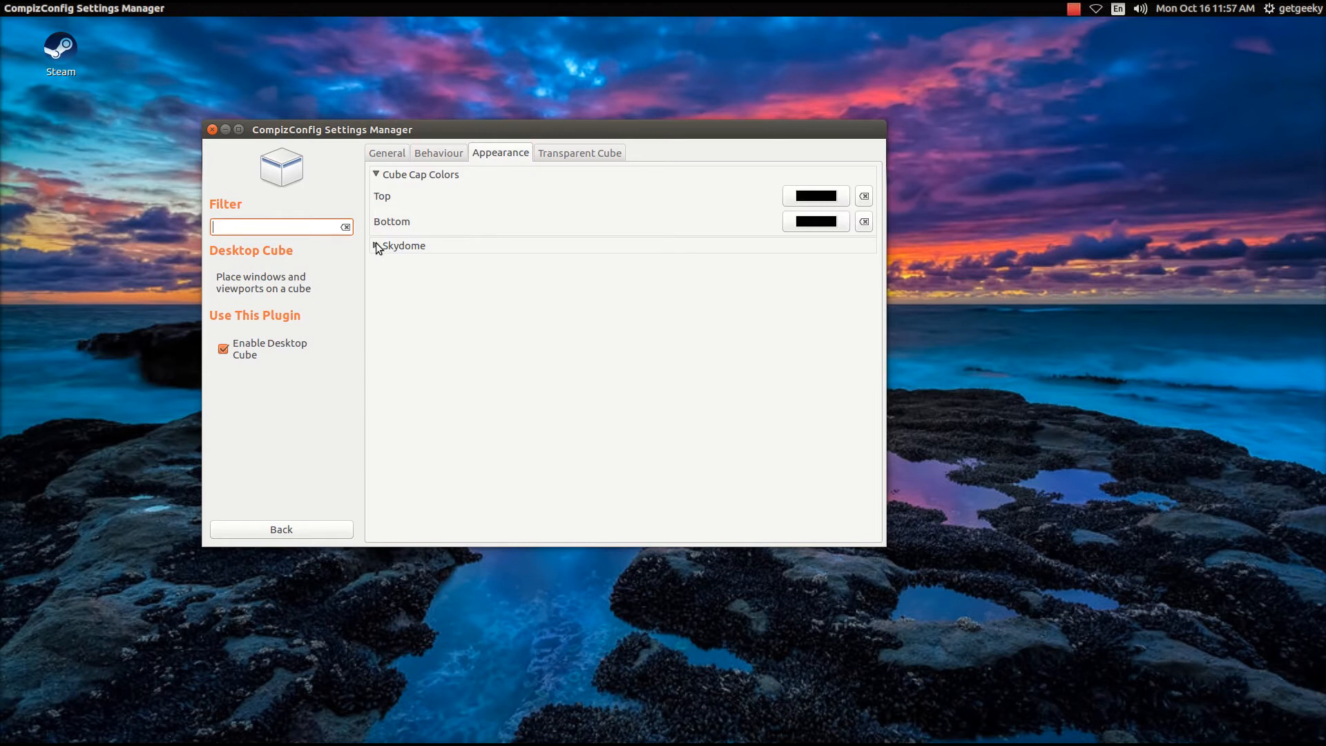
{"action": "left_click", "coordinate": [561, 156]}
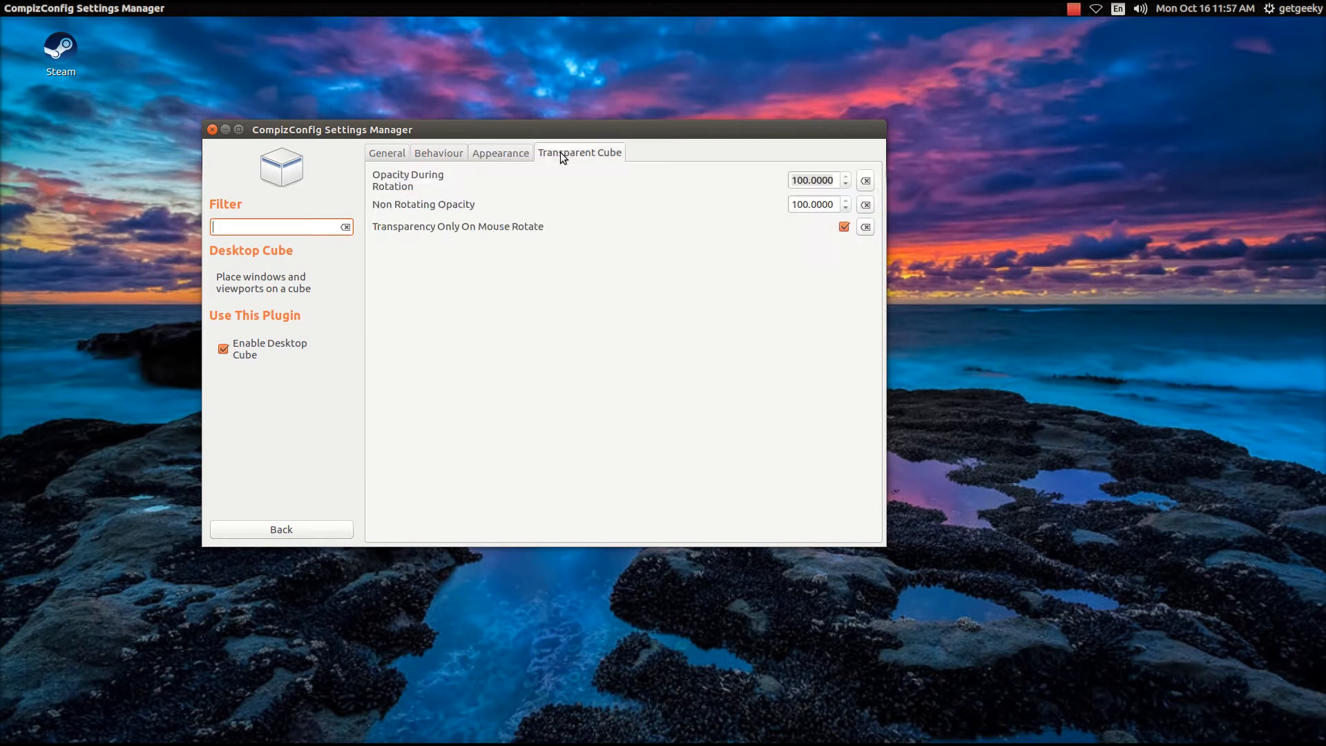
{"action": "left_click", "coordinate": [430, 154]}
{"action": "left_click", "coordinate": [383, 156]}
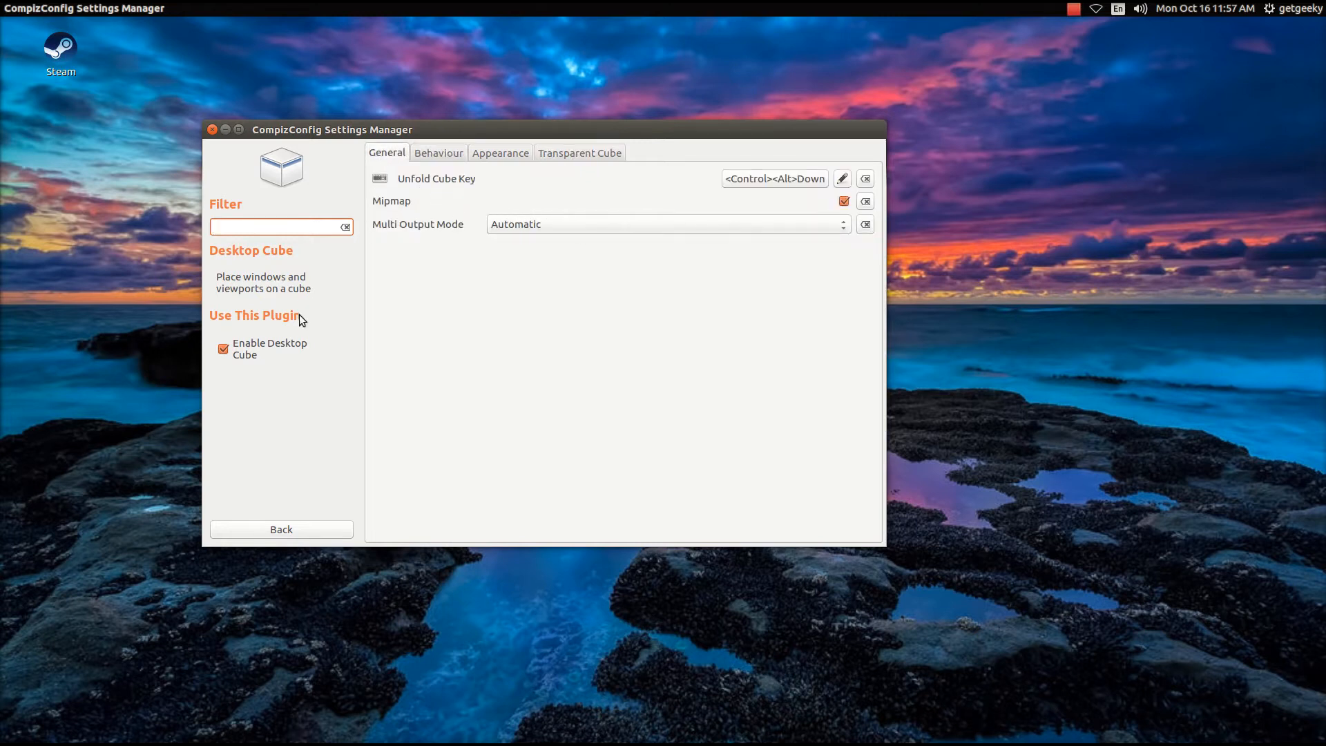
{"action": "left_click", "coordinate": [296, 526]}
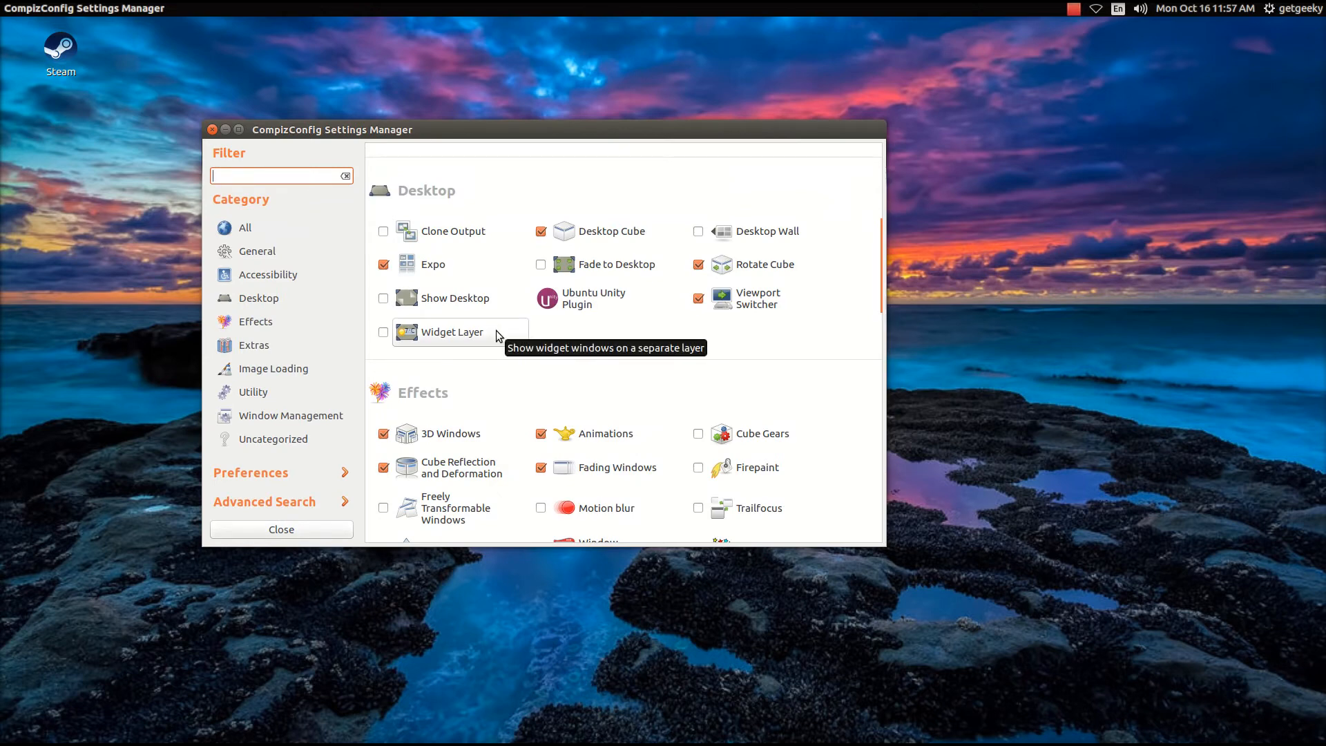
Open the Cube Reflection and Deformation settings and choose Distance as the reflection mode
{"action": "left_click", "coordinate": [455, 469]}
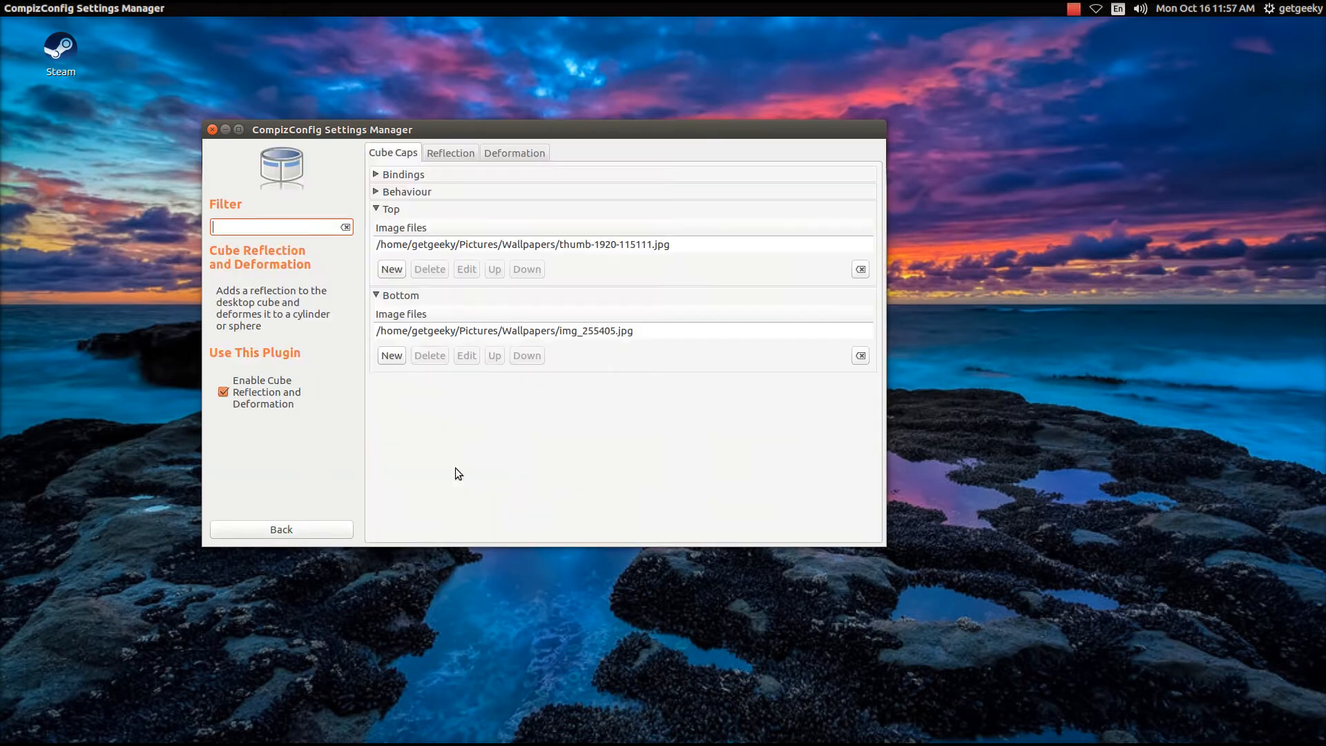
{"action": "left_click", "coordinate": [450, 155]}
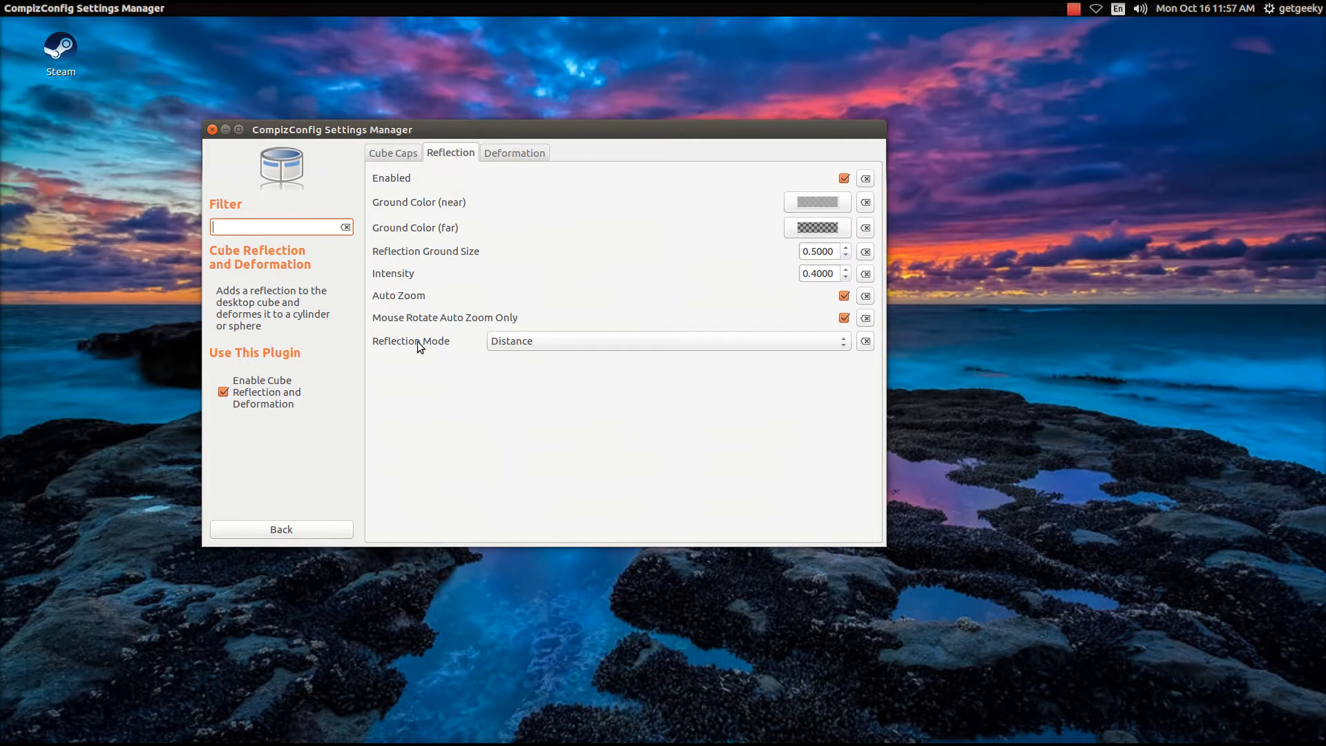
{"action": "left_click", "coordinate": [828, 342]}
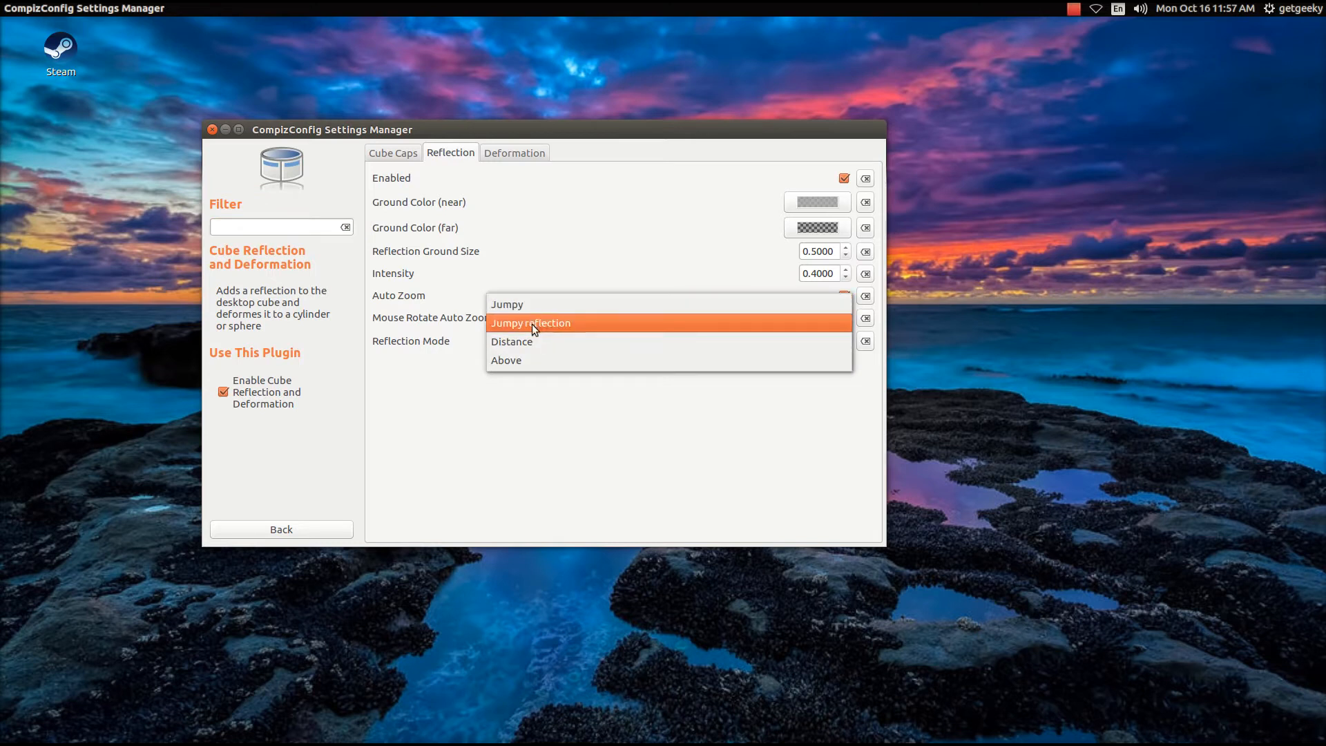
{"action": "left_click", "coordinate": [526, 341]}
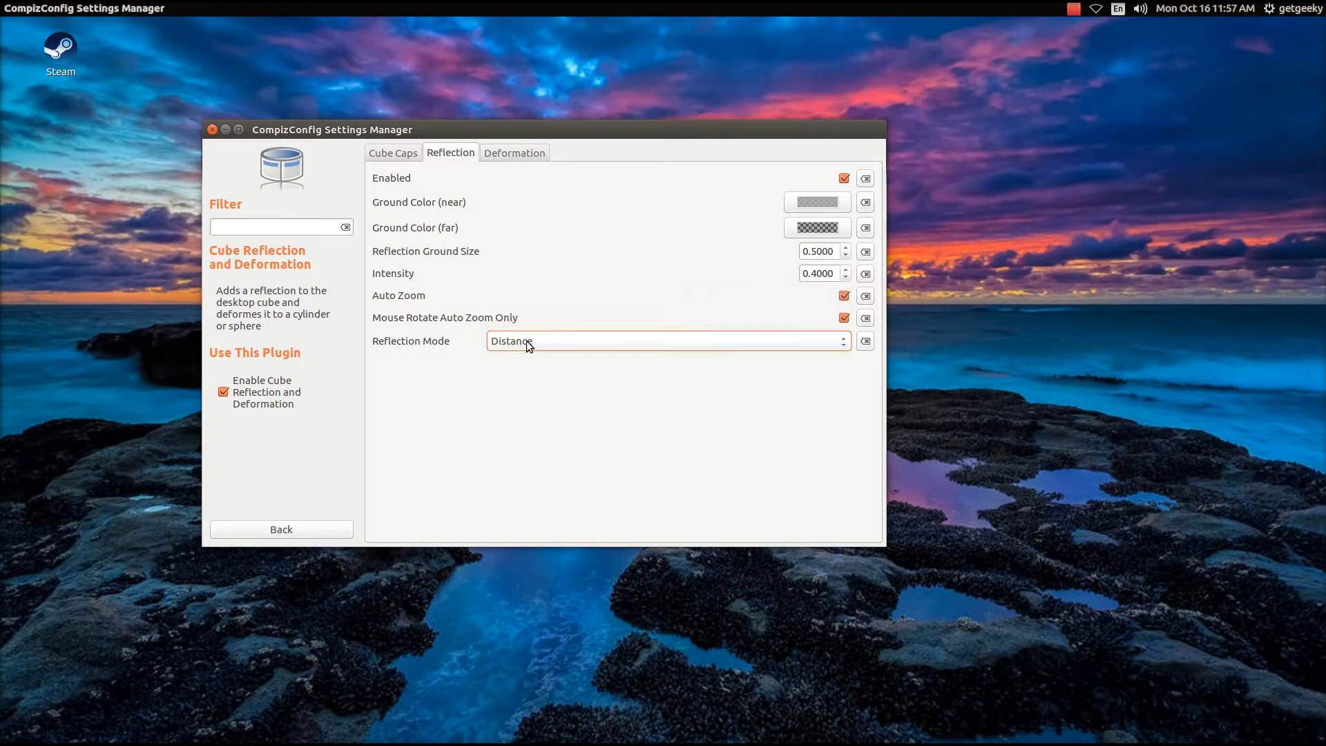
Add IMG_20170605_164159_195.jpg from the Pictures folder to the image files of the top cube cap
{"action": "left_click", "coordinate": [381, 159]}
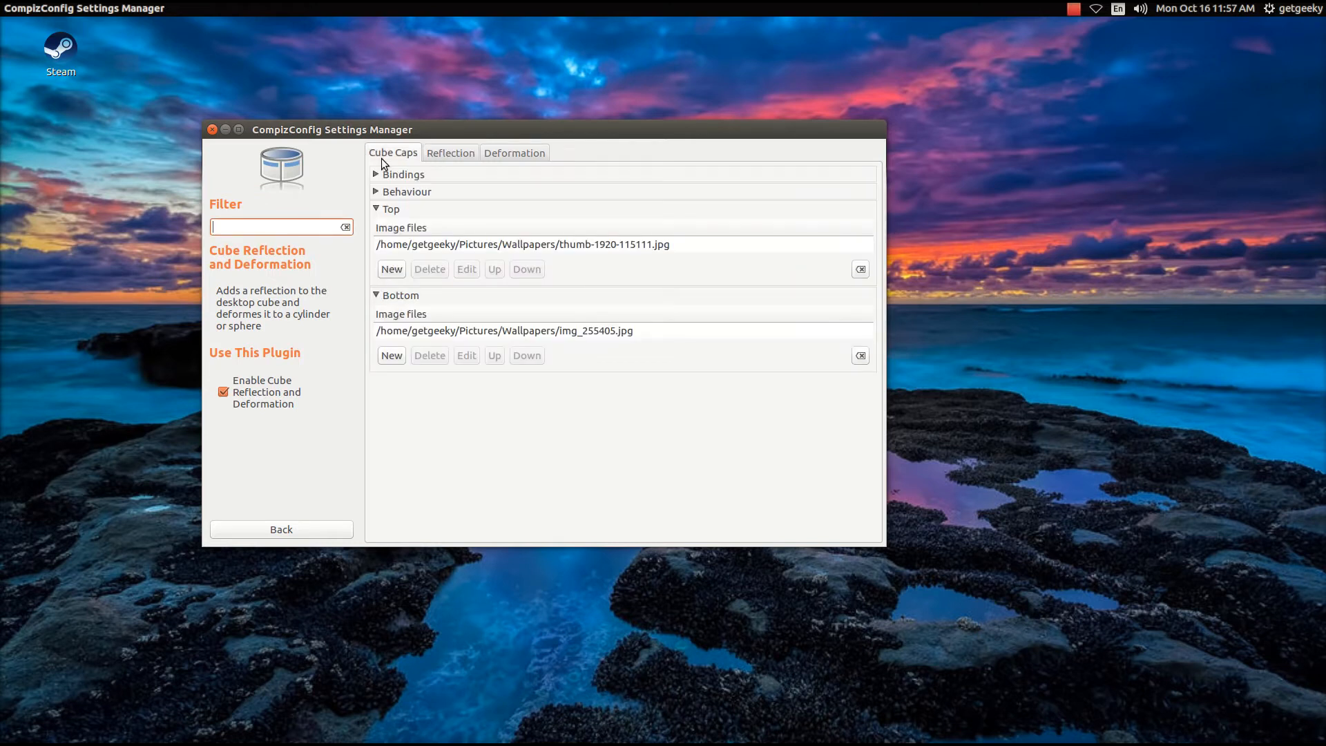
{"action": "mouse_move", "coordinate": [952, 293]}
{"action": "left_mouse_down"}
{"action": "mouse_move", "coordinate": [955, 476]}
{"action": "mouse_move", "coordinate": [904, 114]}
{"action": "mouse_move", "coordinate": [975, 306]}
{"action": "left_mouse_up"}
{"action": "left_click", "coordinate": [391, 271]}
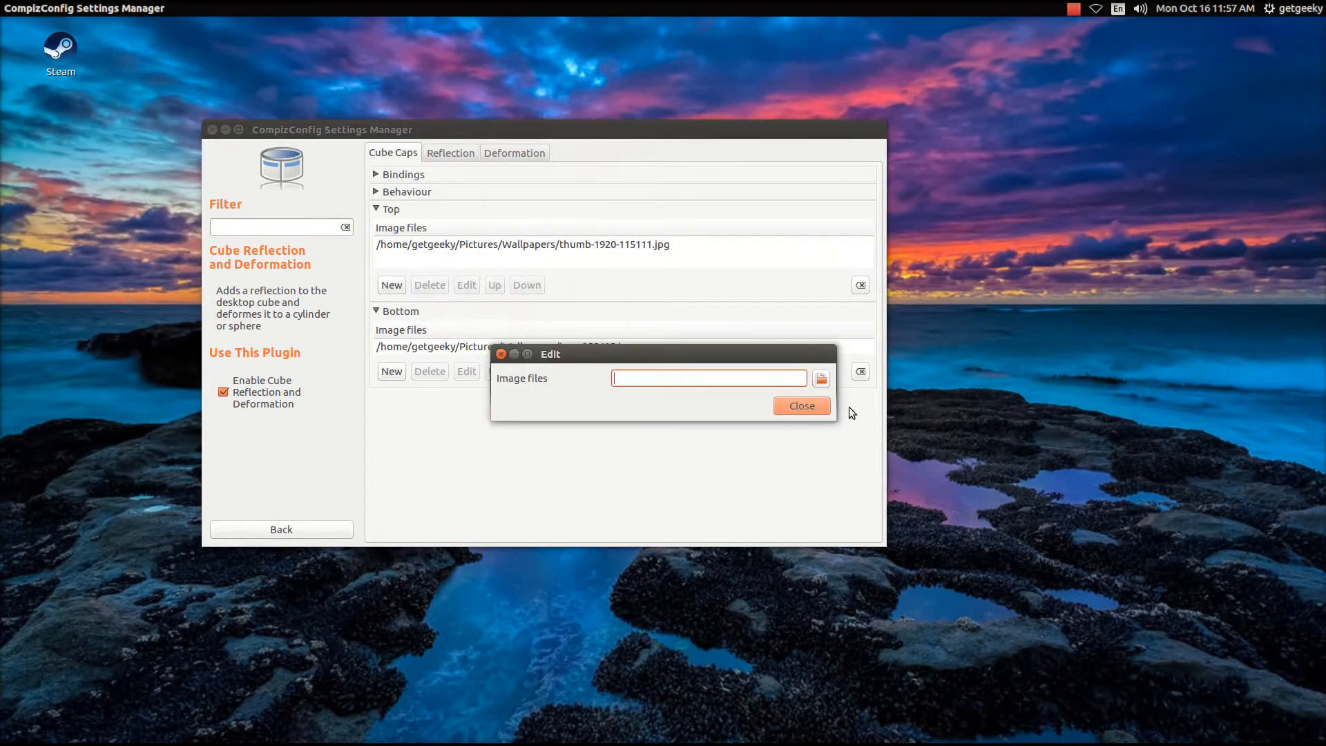
{"action": "left_click", "coordinate": [820, 379]}
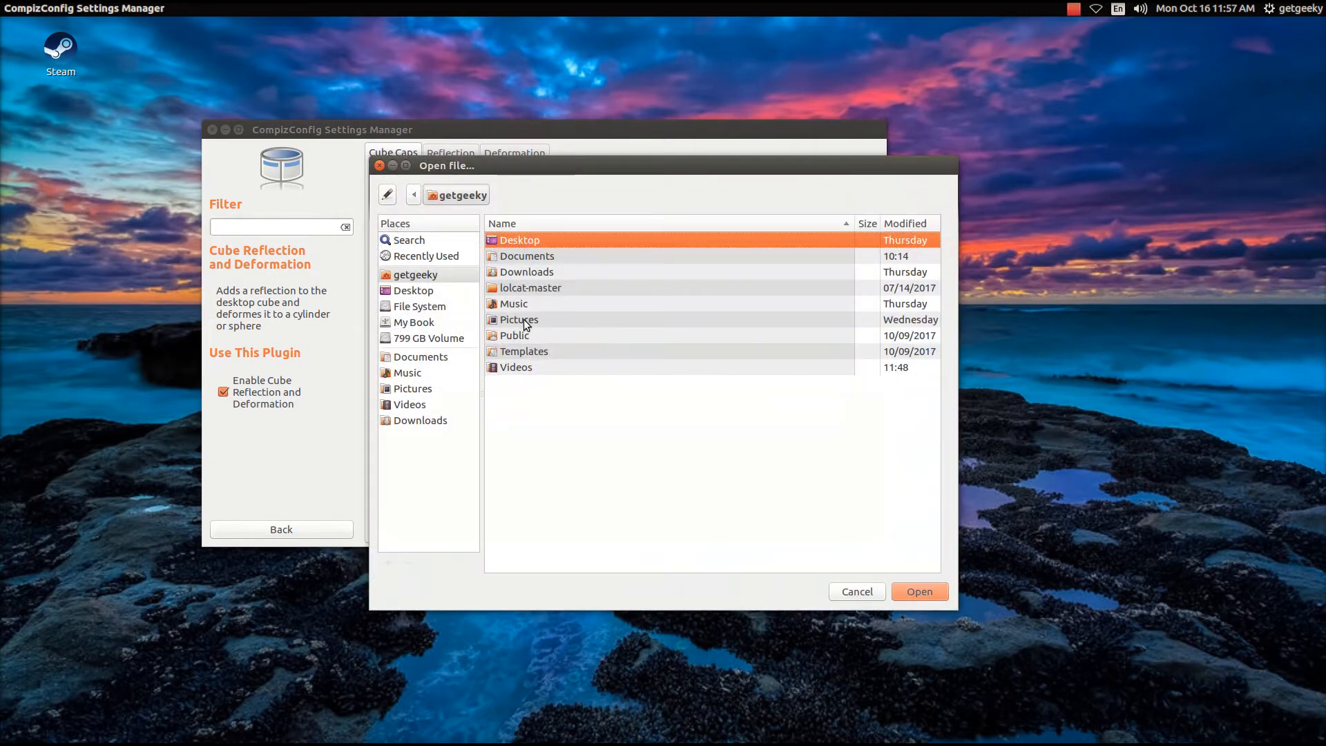
{"action": "double_click", "coordinate": [524, 319]}
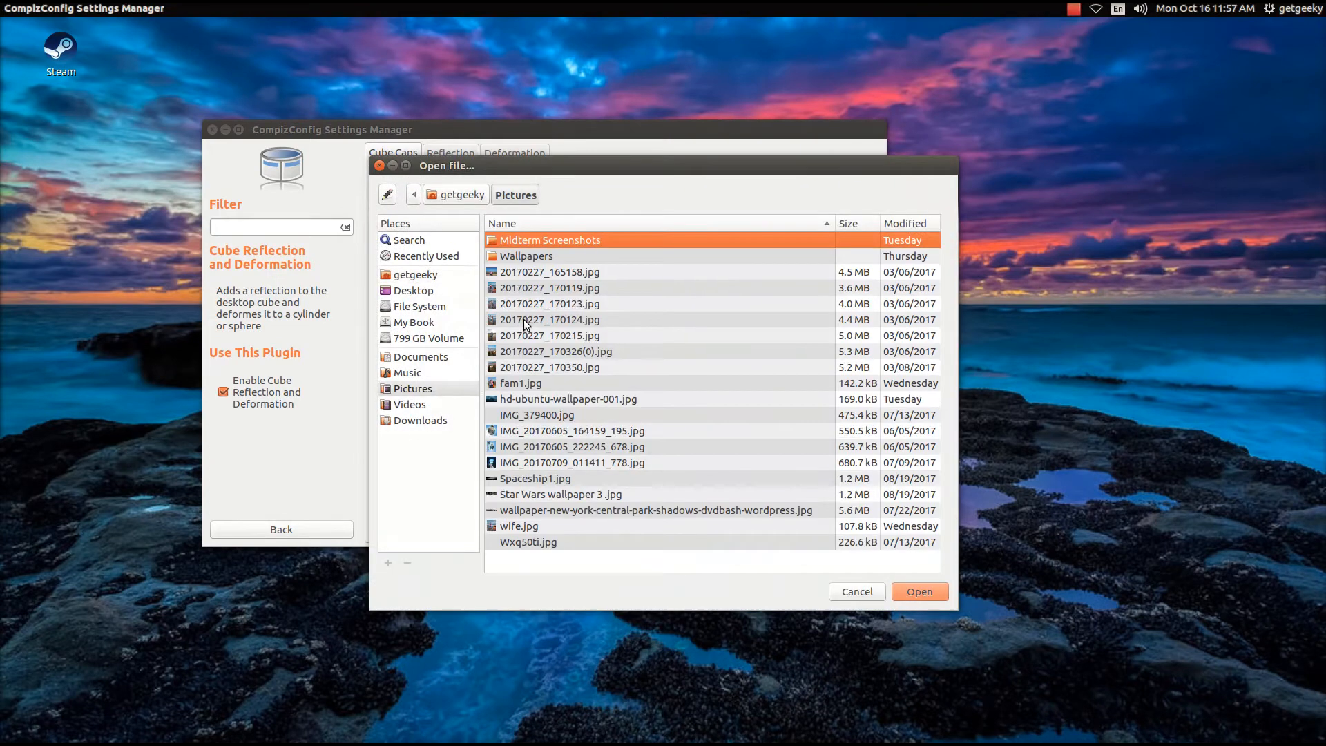
{"action": "double_click", "coordinate": [537, 431]}
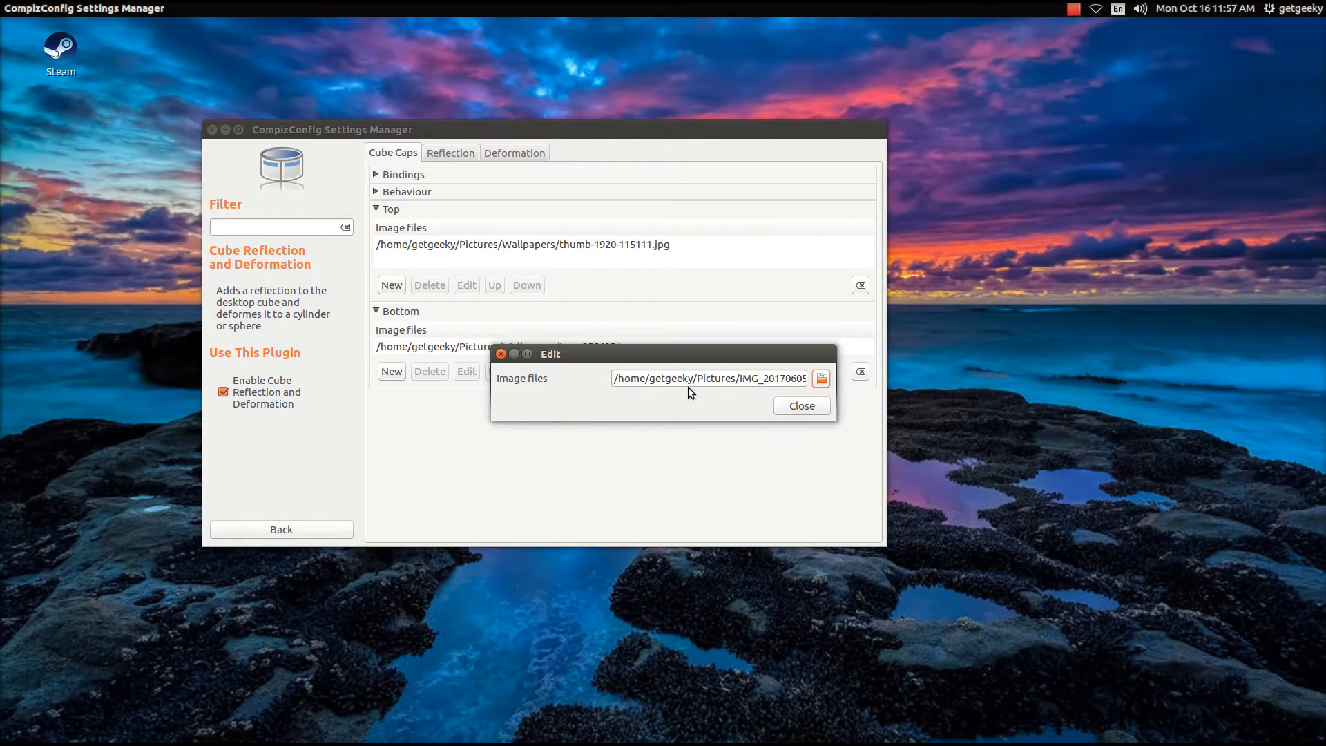
{"action": "left_click", "coordinate": [801, 406]}
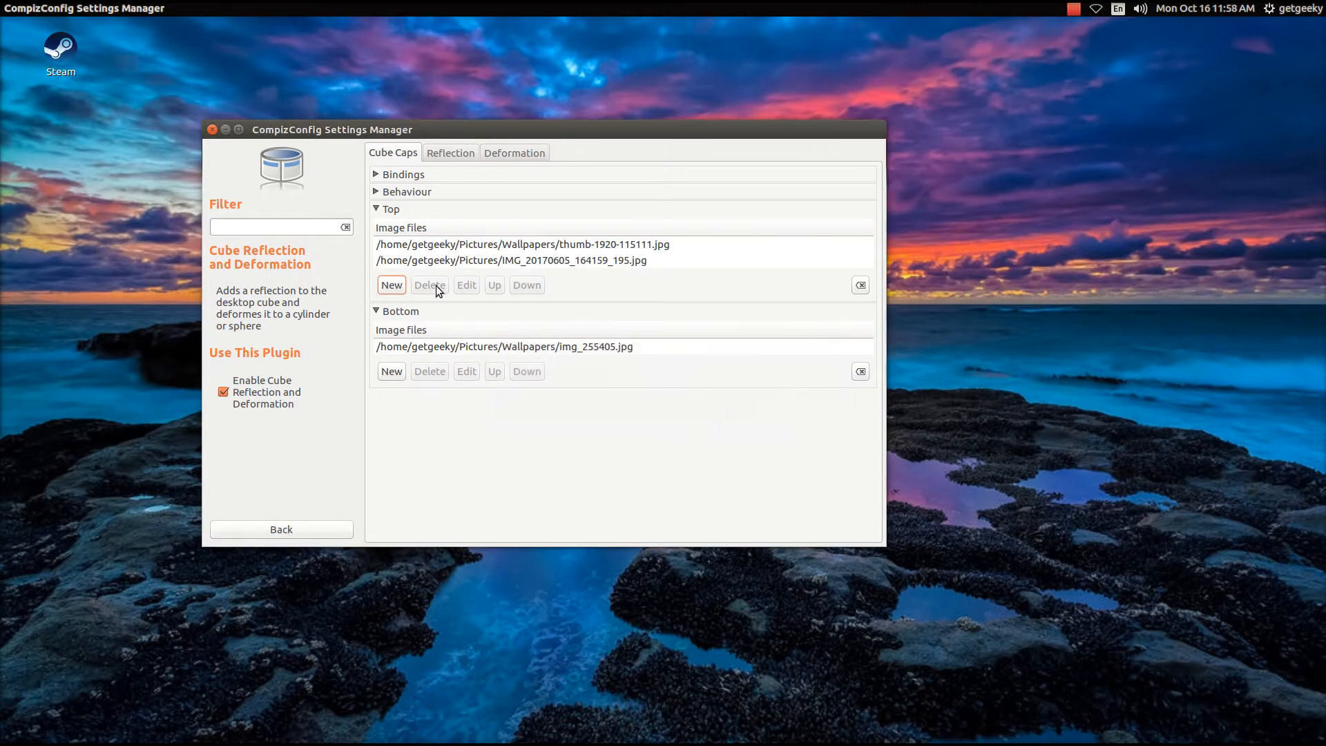
Delete the thumb-1920-115111.jpg wallpaper from the top cube cap's image files
{"action": "left_click", "coordinate": [647, 243]}
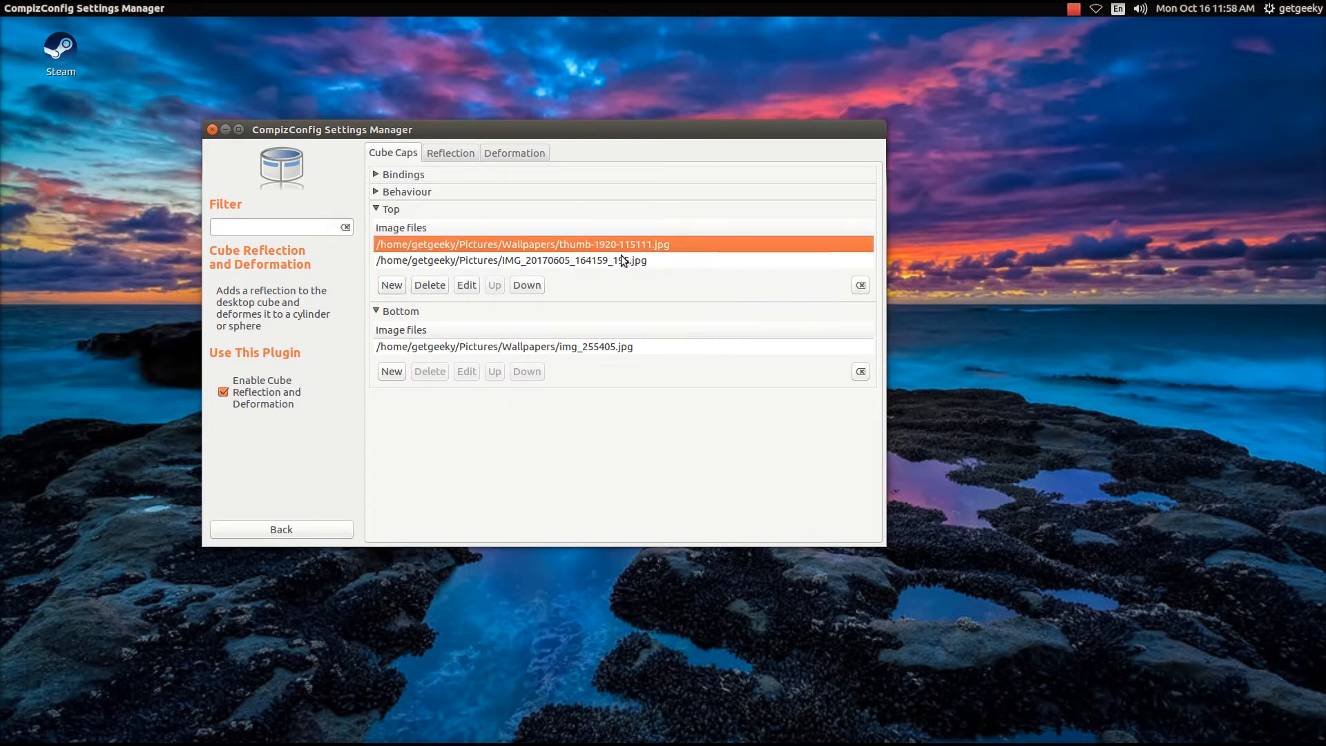
{"action": "left_click", "coordinate": [433, 285]}
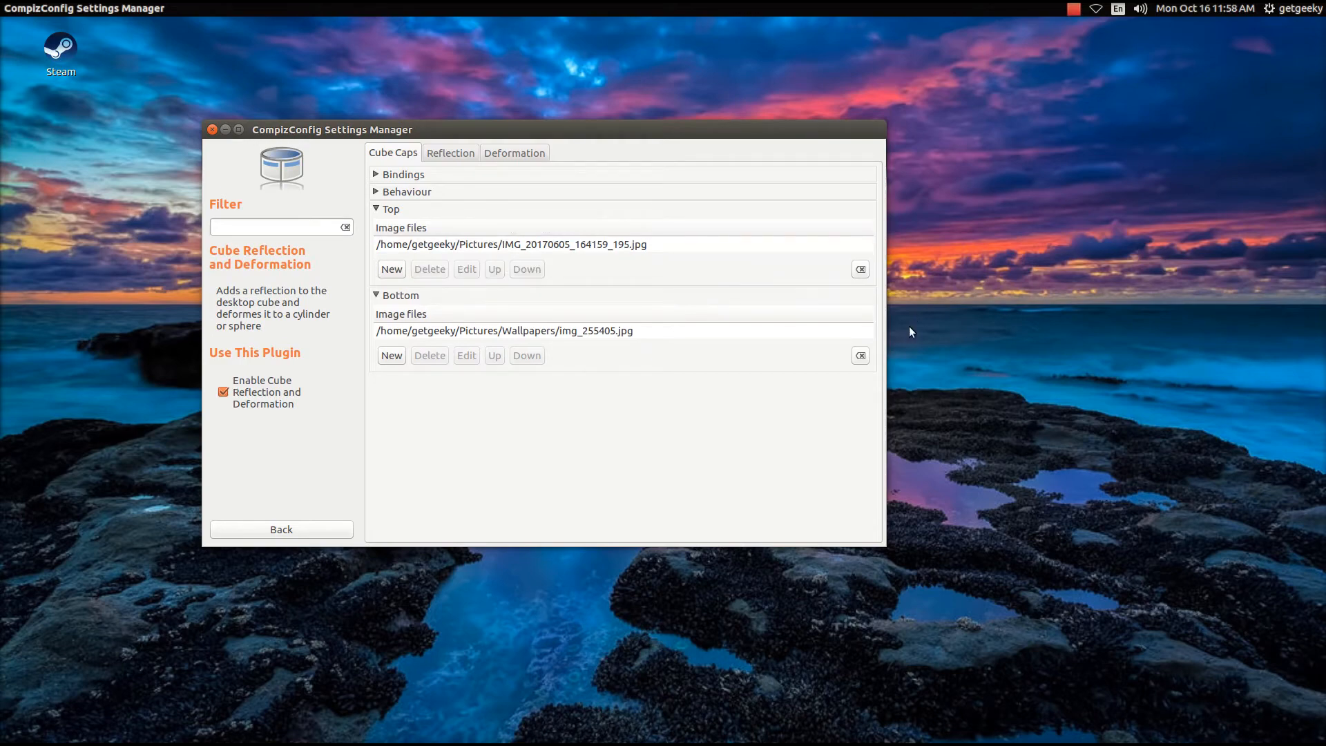
{"action": "mouse_move", "coordinate": [973, 325]}
{"action": "left_mouse_down"}
{"action": "mouse_move", "coordinate": [939, 556]}
{"action": "mouse_move", "coordinate": [497, 497]}
{"action": "mouse_move", "coordinate": [510, 469]}
{"action": "mouse_move", "coordinate": [677, 511]}
{"action": "mouse_move", "coordinate": [718, 359]}
{"action": "mouse_move", "coordinate": [691, 545]}
{"action": "mouse_move", "coordinate": [711, 242]}
{"action": "mouse_move", "coordinate": [856, 345]}
{"action": "mouse_move", "coordinate": [967, 322]}
{"action": "left_mouse_up"}
Add 429287 (copy).png from the Wallpapers folder in Pictures to the top cube cap's image files
{"action": "left_click", "coordinate": [391, 268]}
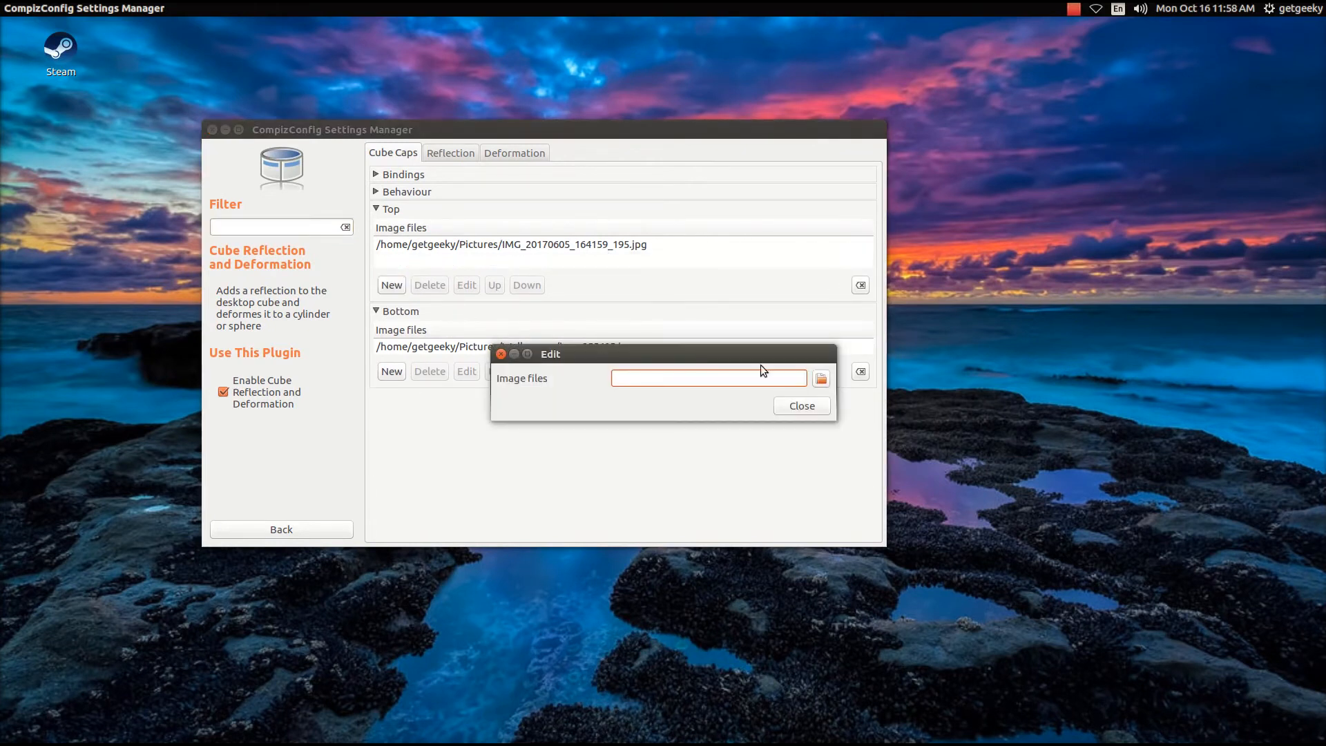
{"action": "left_click", "coordinate": [821, 378]}
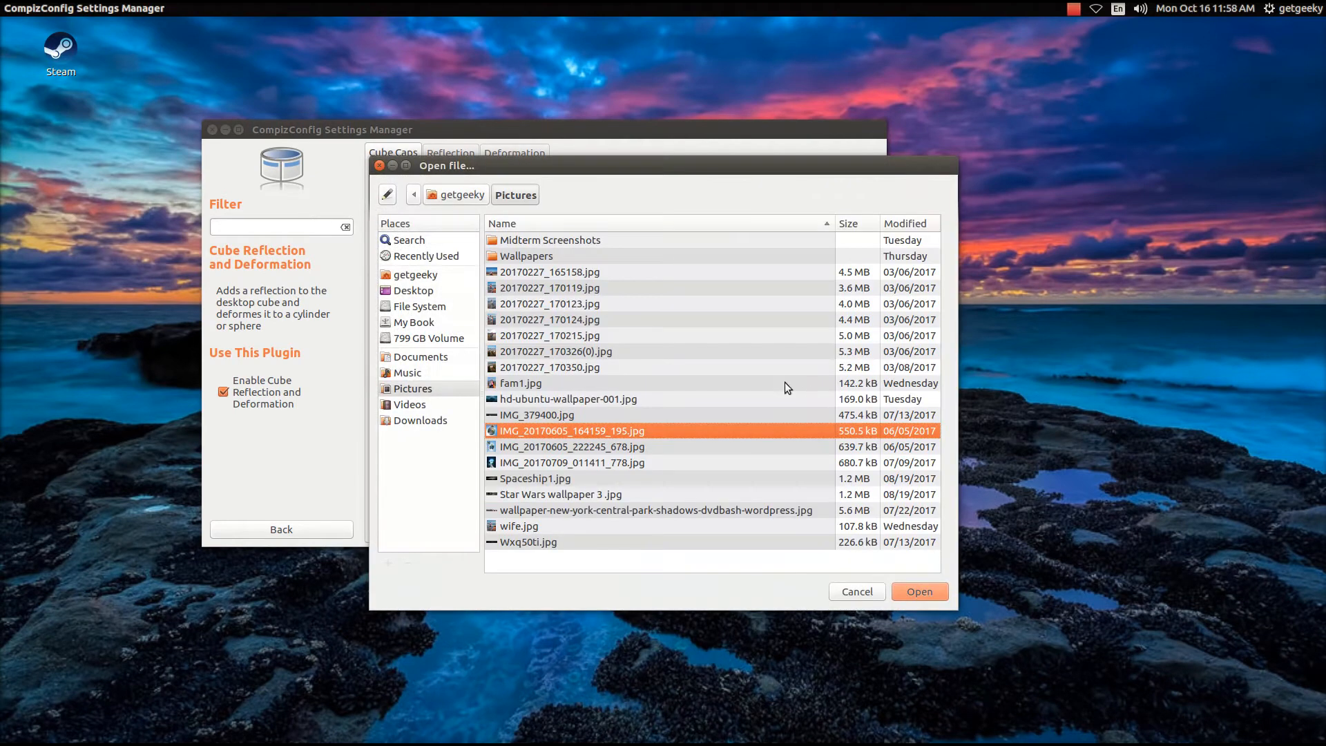
{"action": "double_click", "coordinate": [529, 256]}
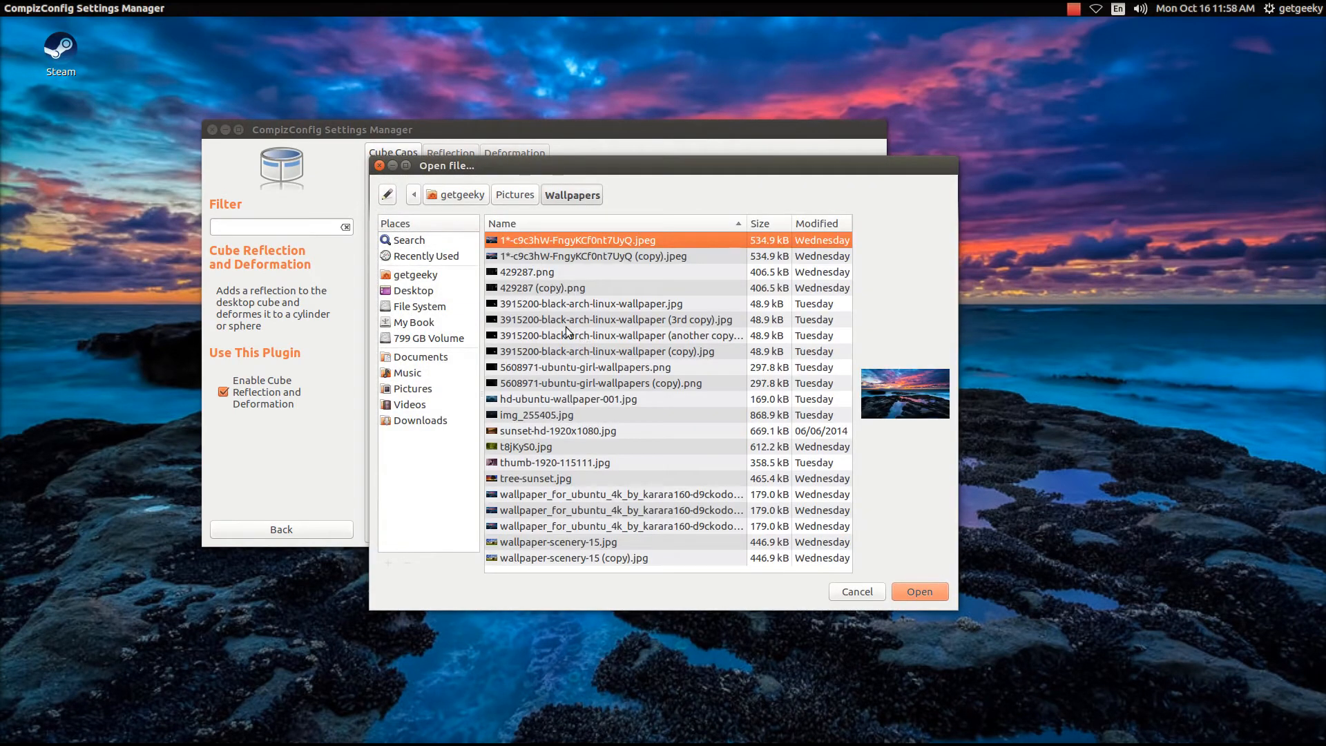
{"action": "left_click", "coordinate": [532, 289]}
{"action": "left_click", "coordinate": [542, 336]}
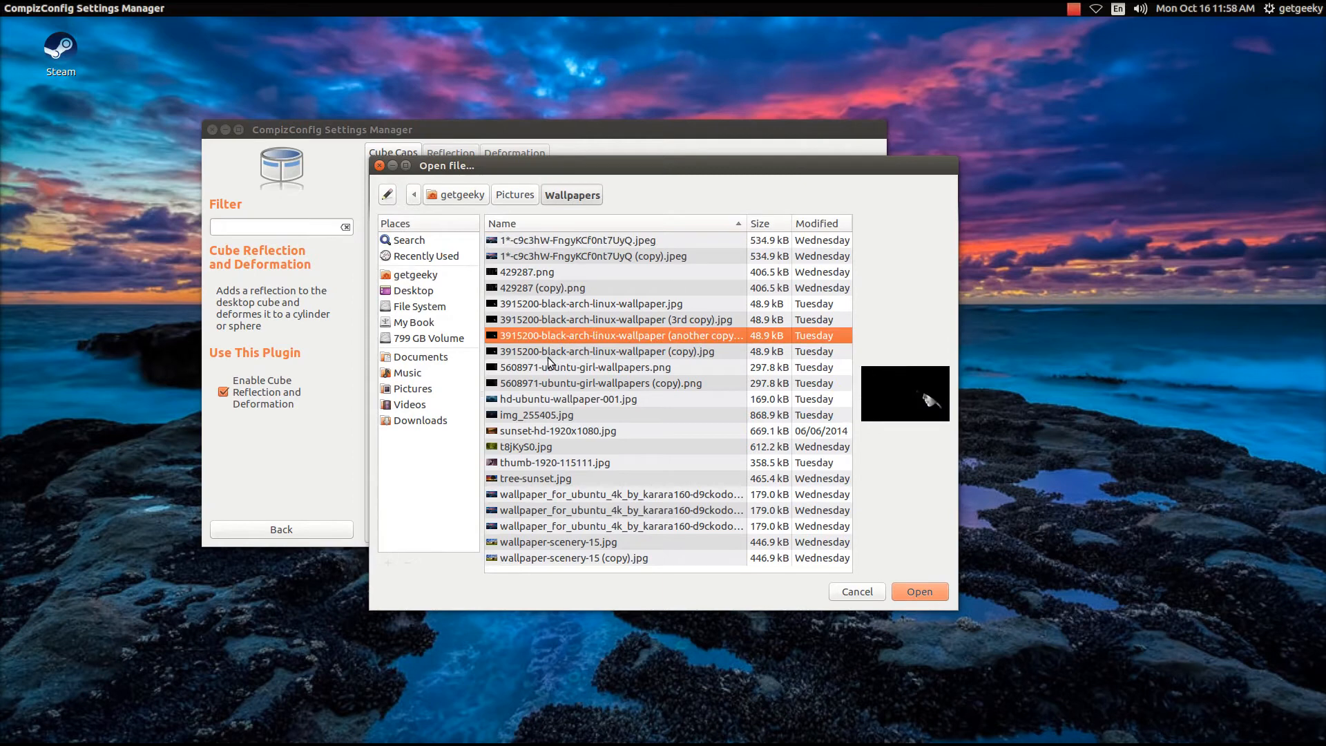
{"action": "left_click", "coordinate": [550, 321]}
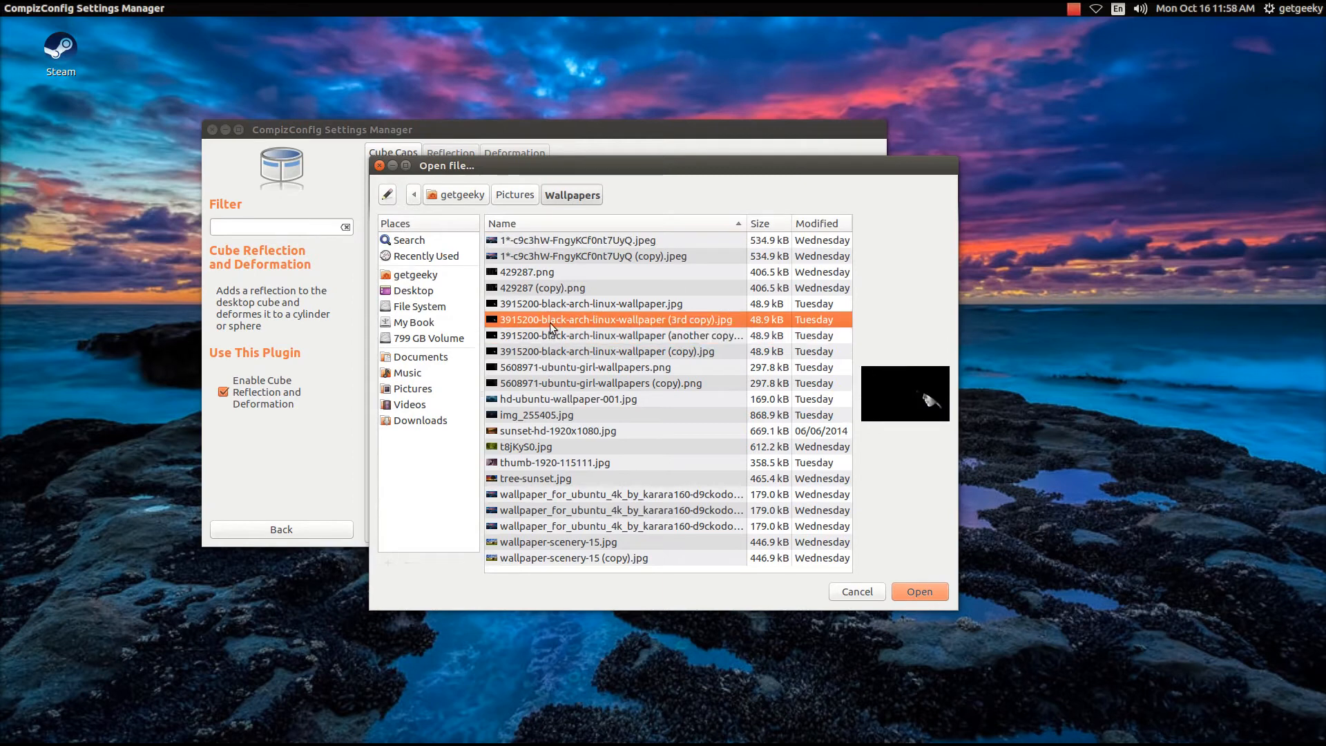
{"action": "left_click", "coordinate": [546, 308]}
{"action": "left_click", "coordinate": [546, 321]}
{"action": "left_click", "coordinate": [546, 335]}
{"action": "left_click", "coordinate": [536, 284]}
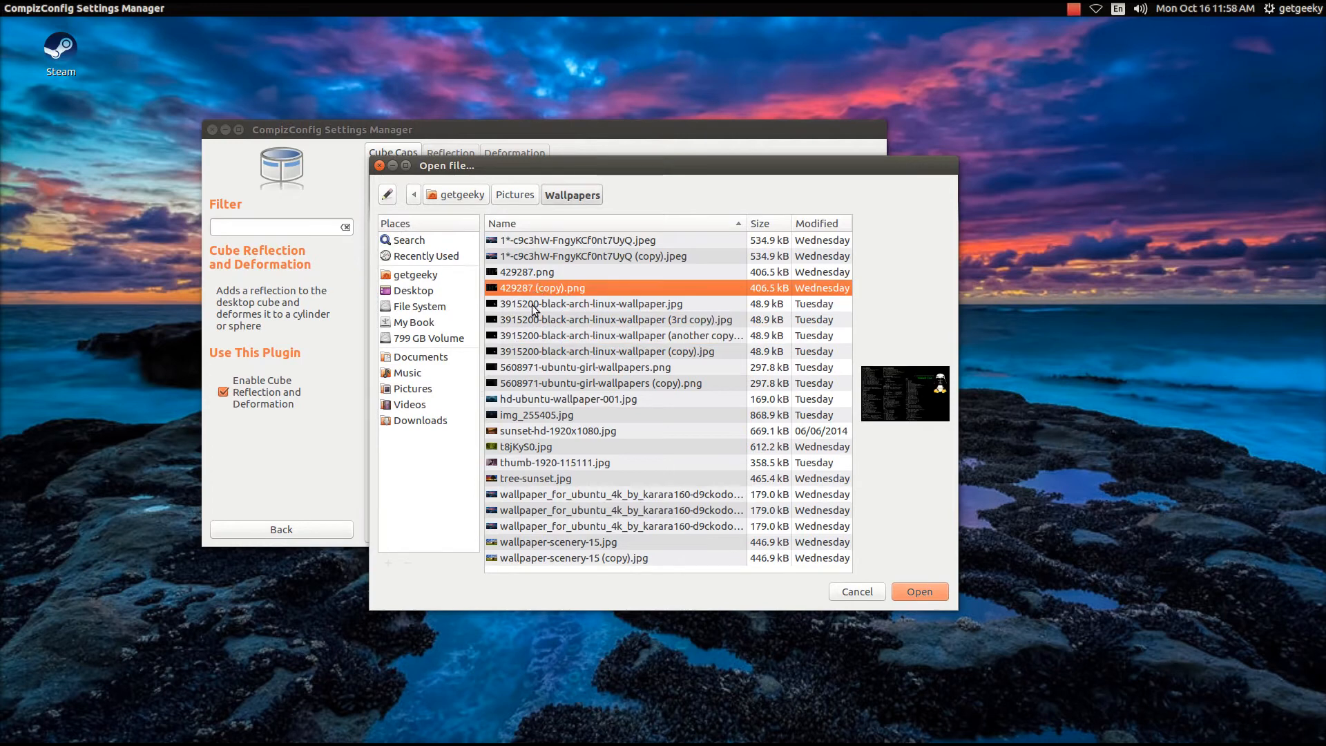
{"action": "double_click", "coordinate": [524, 288]}
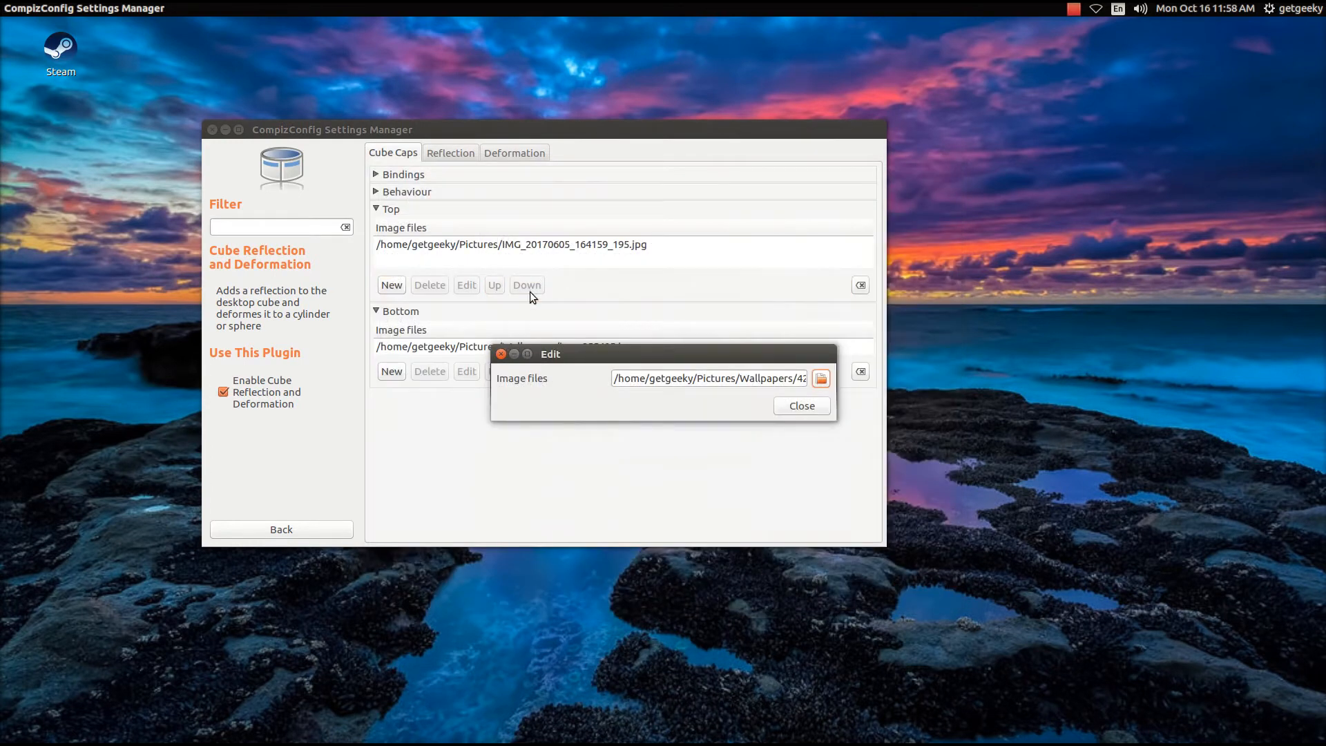
{"action": "left_click", "coordinate": [795, 405]}
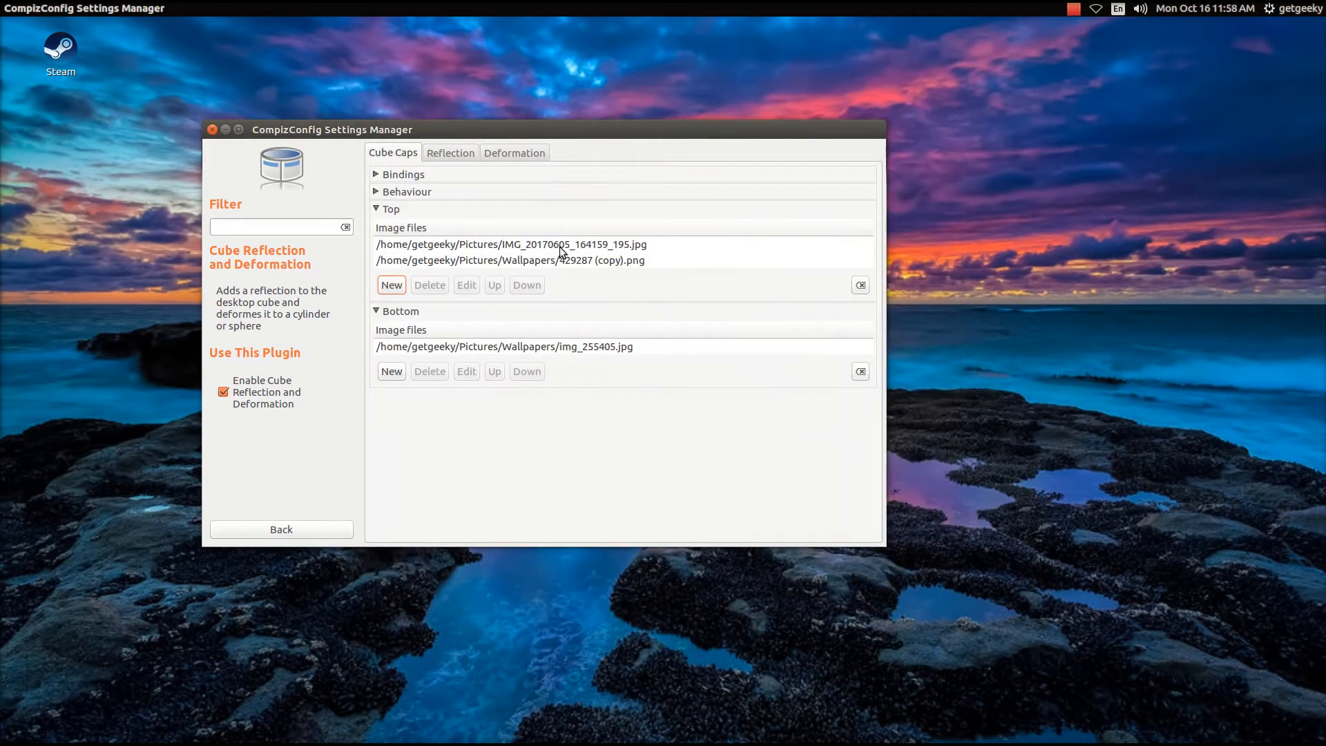
Delete IMG_20170605_164159_195.jpg from the top cube cap's image files and rotate the desktop cube to check the caps
{"action": "left_click", "coordinate": [563, 247]}
{"action": "left_click", "coordinate": [433, 286]}
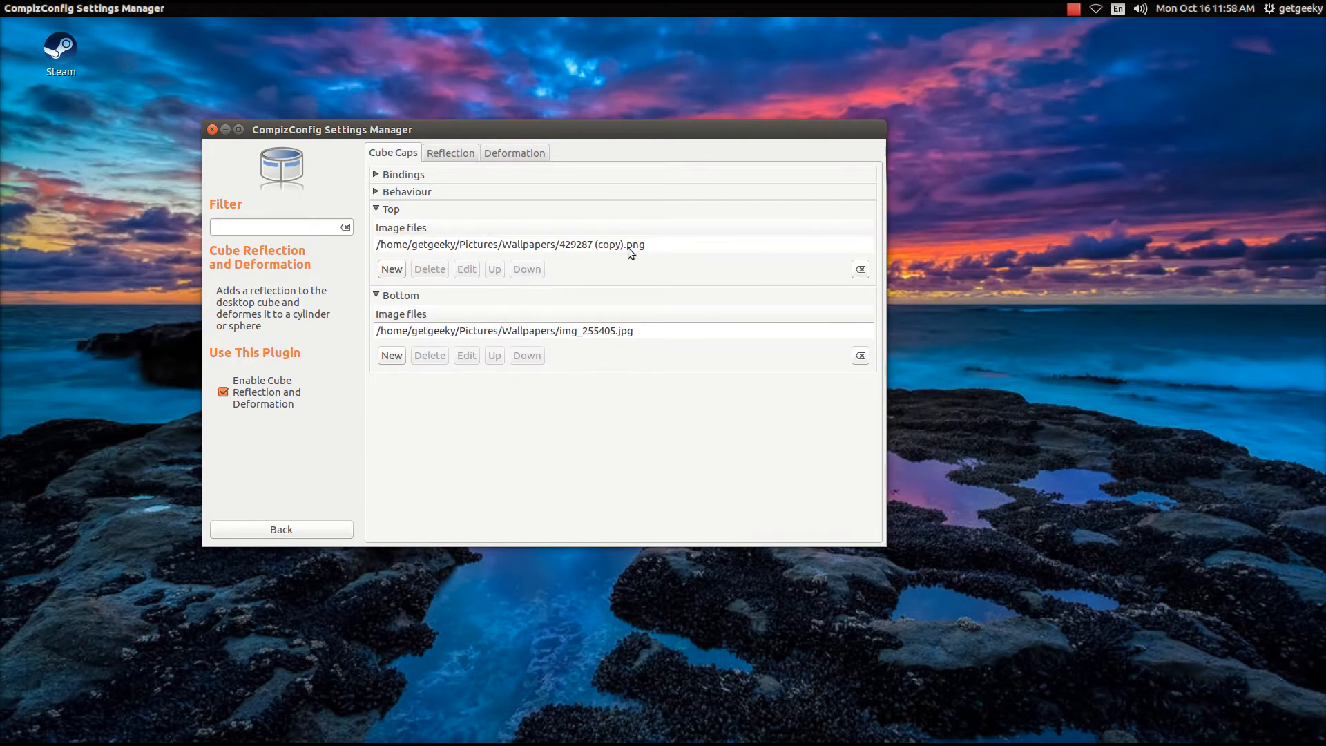
{"action": "mouse_move", "coordinate": [624, 263]}
{"action": "left_mouse_down"}
{"action": "mouse_move", "coordinate": [619, 459]}
{"action": "mouse_move", "coordinate": [621, 241]}
{"action": "mouse_move", "coordinate": [624, 269]}
{"action": "left_mouse_up"}
{"action": "mouse_move", "coordinate": [623, 317]}
{"action": "left_mouse_down"}
{"action": "mouse_move", "coordinate": [623, 200]}
{"action": "mouse_move", "coordinate": [622, 349]}
{"action": "mouse_move", "coordinate": [636, 322]}
{"action": "left_mouse_up"}
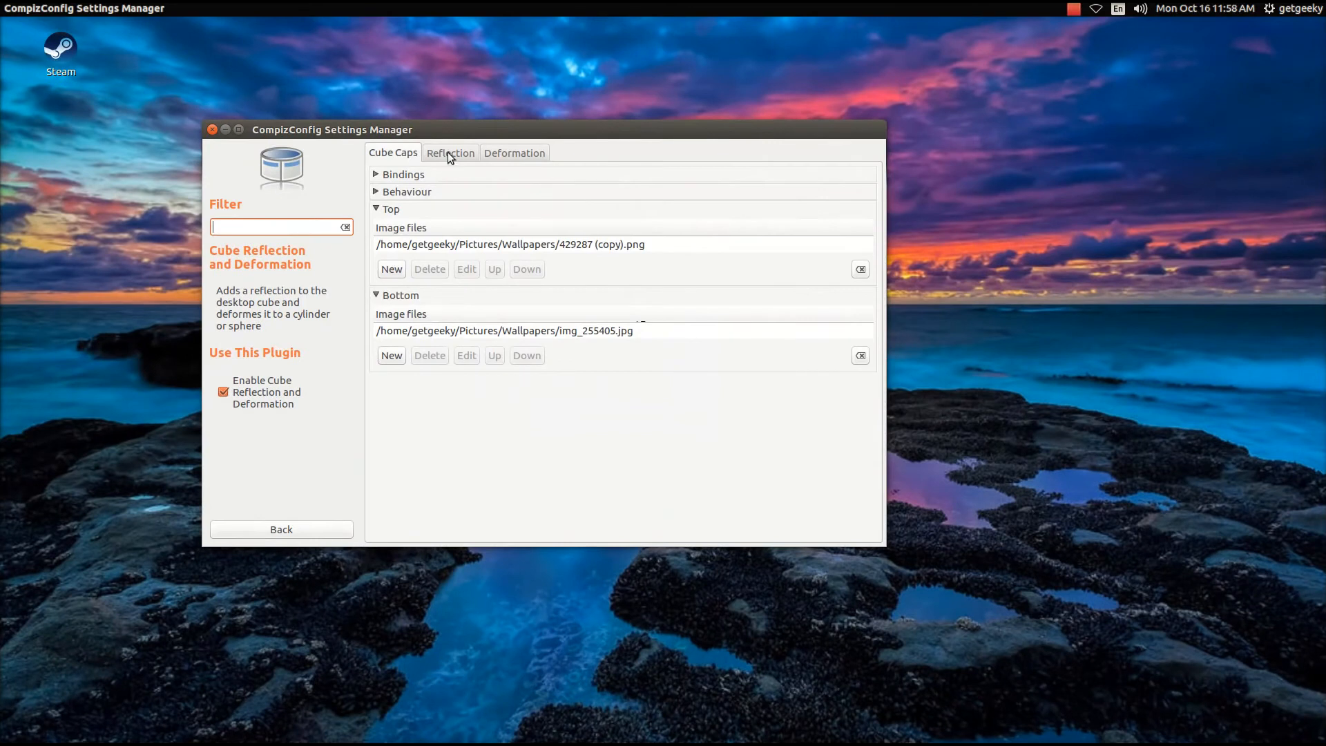
Review the reflection and deformation settings, and rotate the desktop cube with the settings window temporarily moved across the workspace edge
{"action": "left_click", "coordinate": [450, 154]}
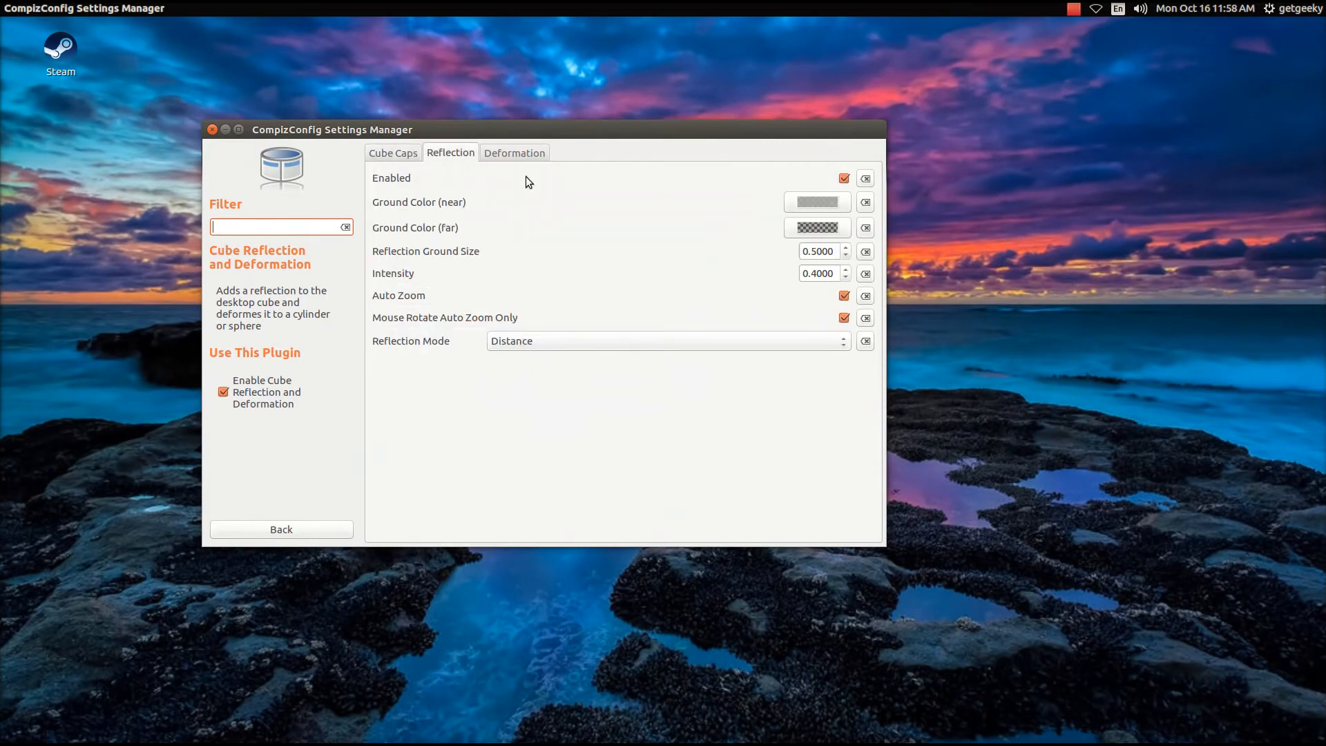
{"action": "left_click", "coordinate": [523, 157]}
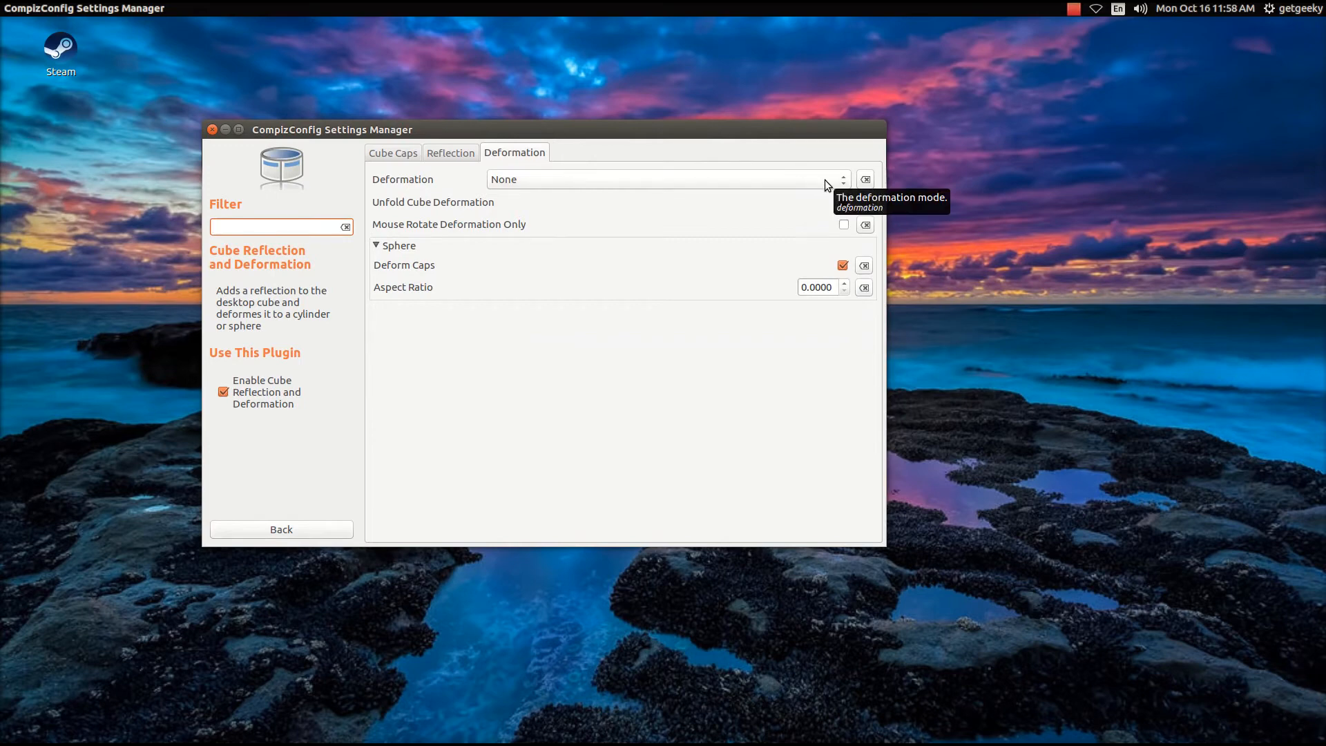
{"action": "left_click_drag", "start_coordinate": [948, 141], "coordinate": [882, 14]}
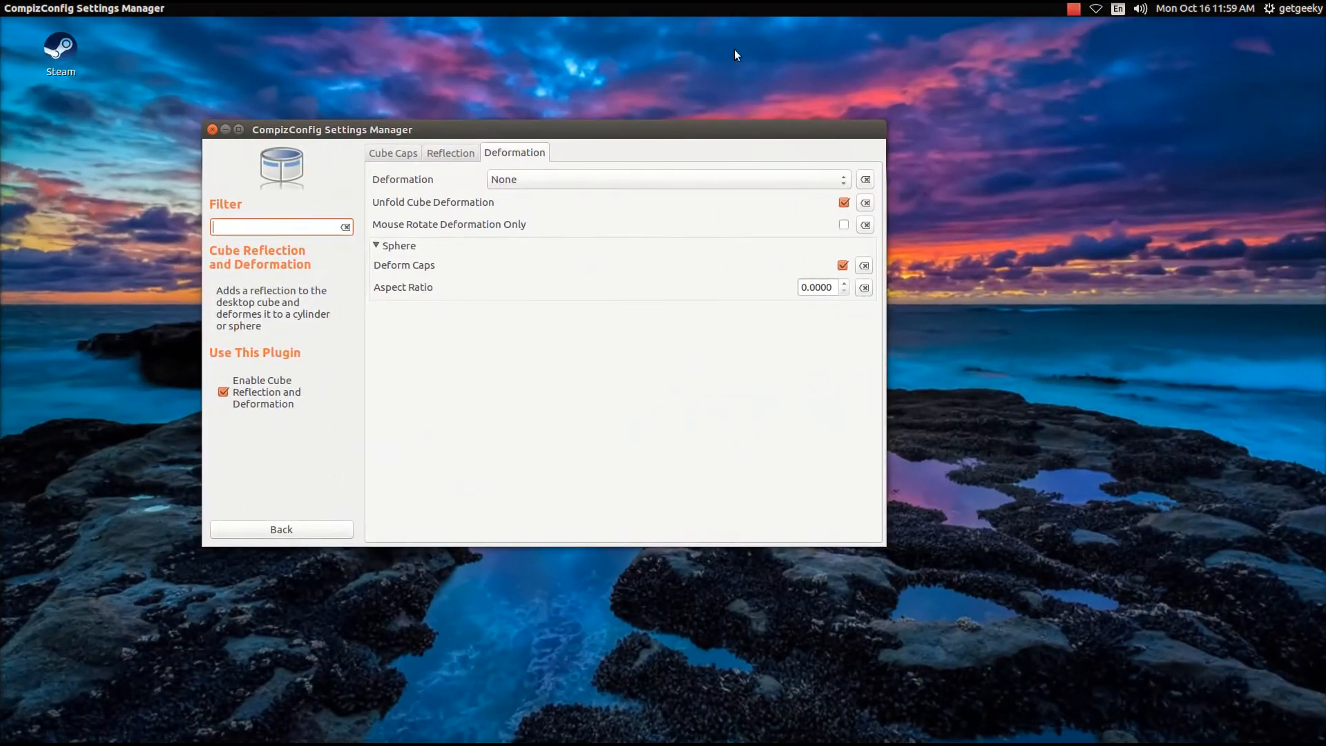
{"action": "left_click_drag", "start_coordinate": [740, 128], "coordinate": [148, 121]}
{"action": "left_click_drag", "start_coordinate": [159, 131], "coordinate": [162, 193], "text": "ctrl+alt"}
{"action": "left_click_drag", "start_coordinate": [690, 234], "coordinate": [483, 241], "text": "ctrl+alt"}
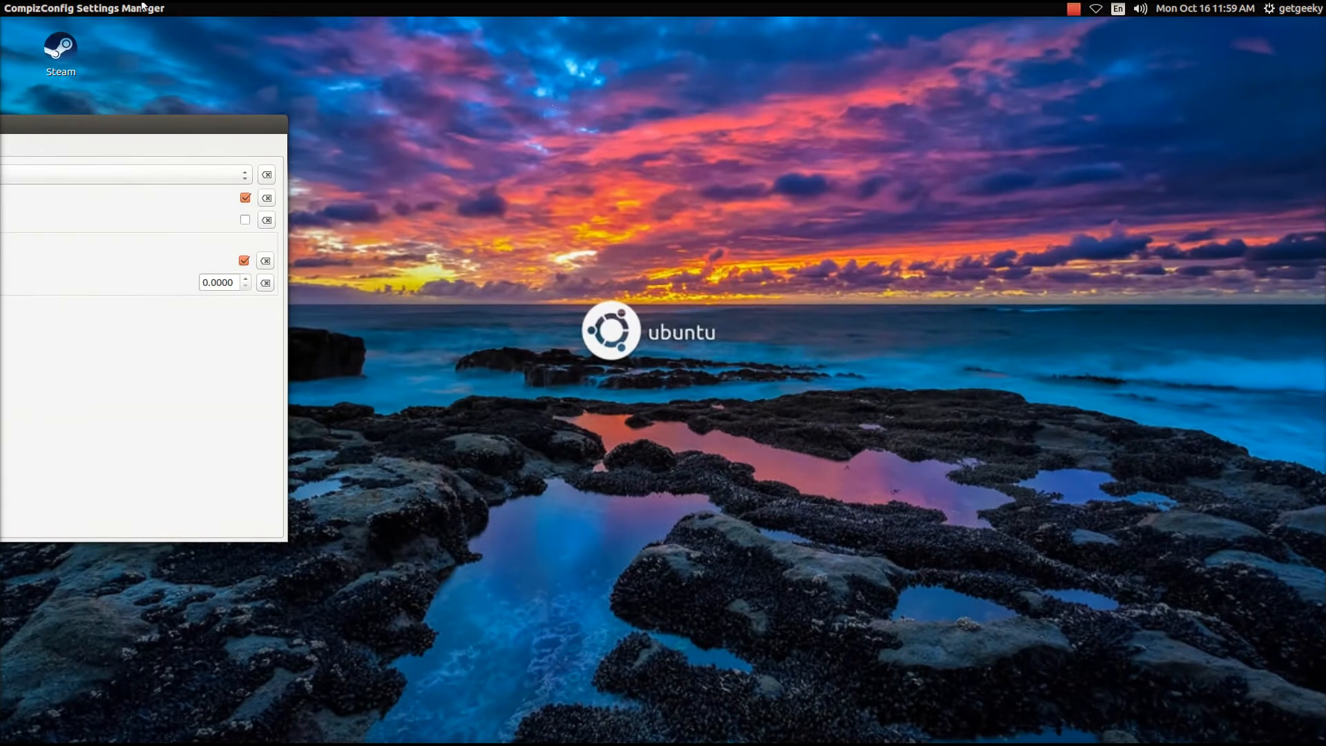
{"action": "left_click_drag", "start_coordinate": [138, 122], "coordinate": [841, 174]}
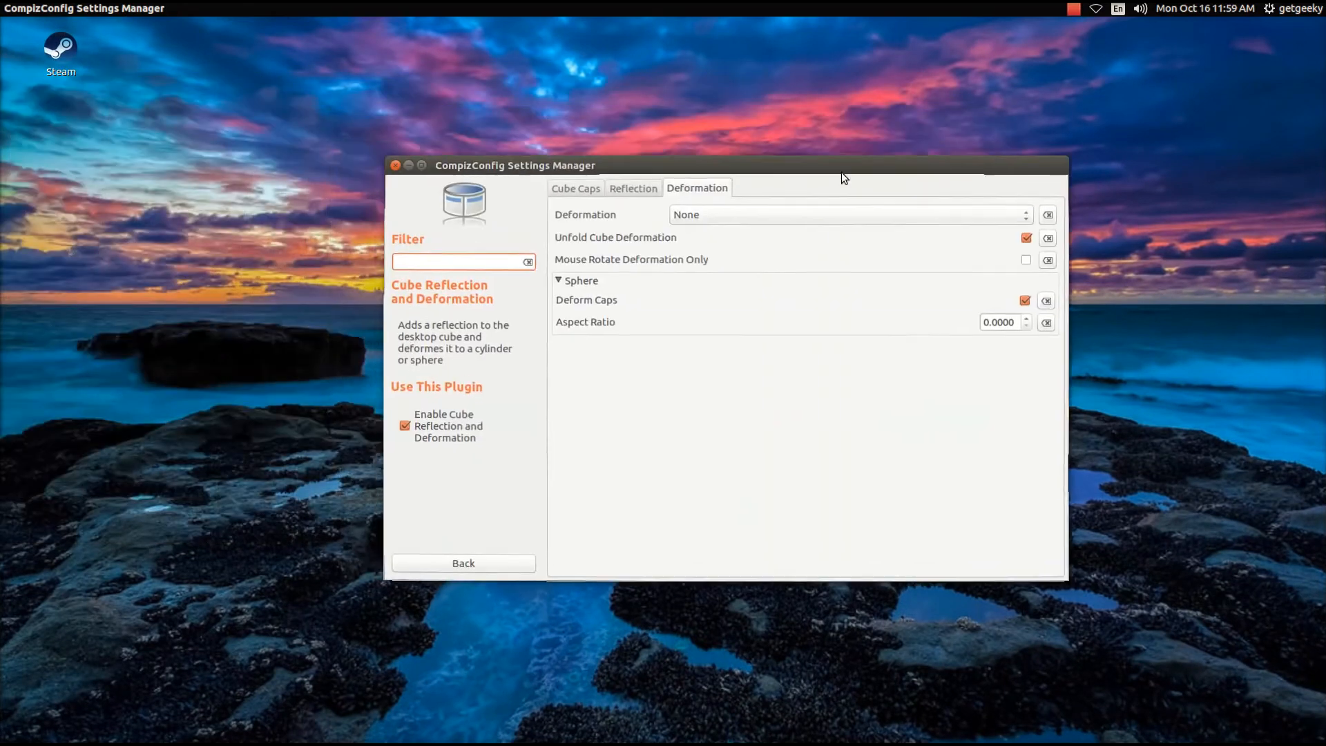
Set the cube deformation to Sphere and rotate the desktop cube through the workspaces to try it out
{"action": "left_click", "coordinate": [699, 212]}
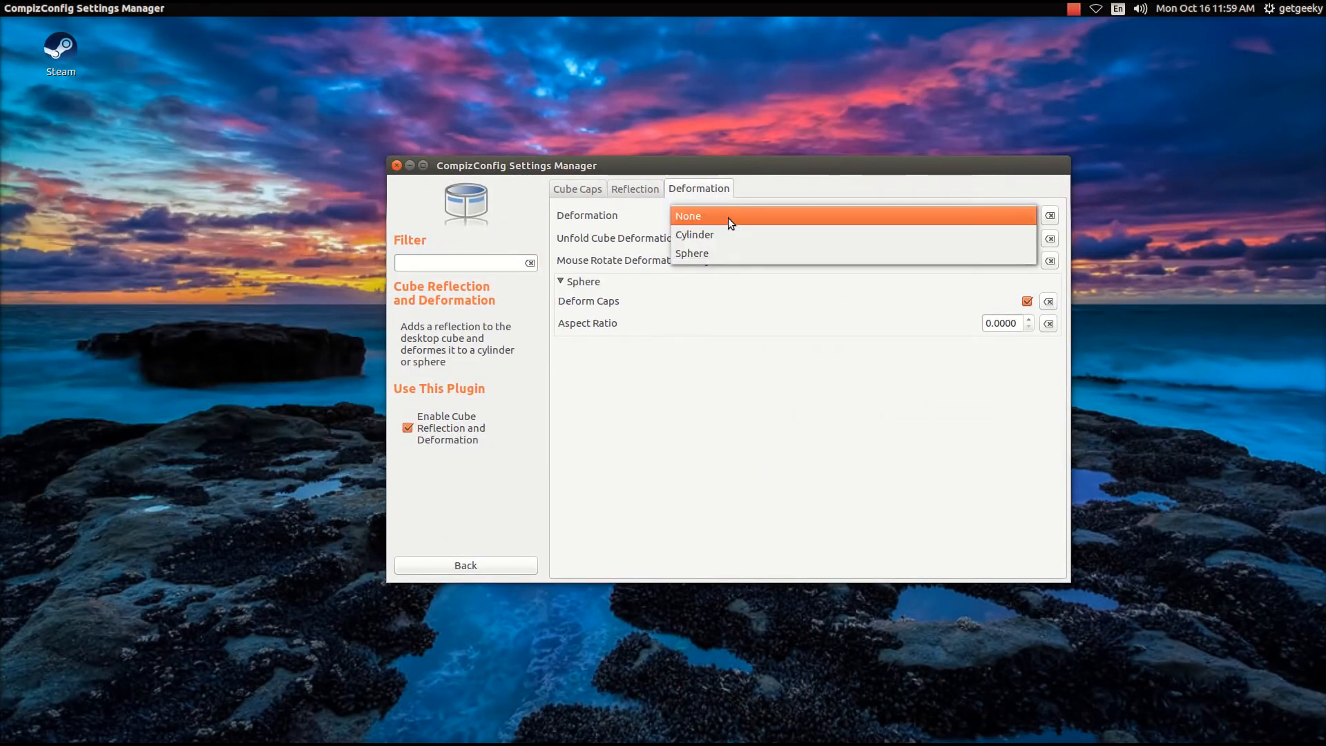
{"action": "left_click", "coordinate": [732, 250]}
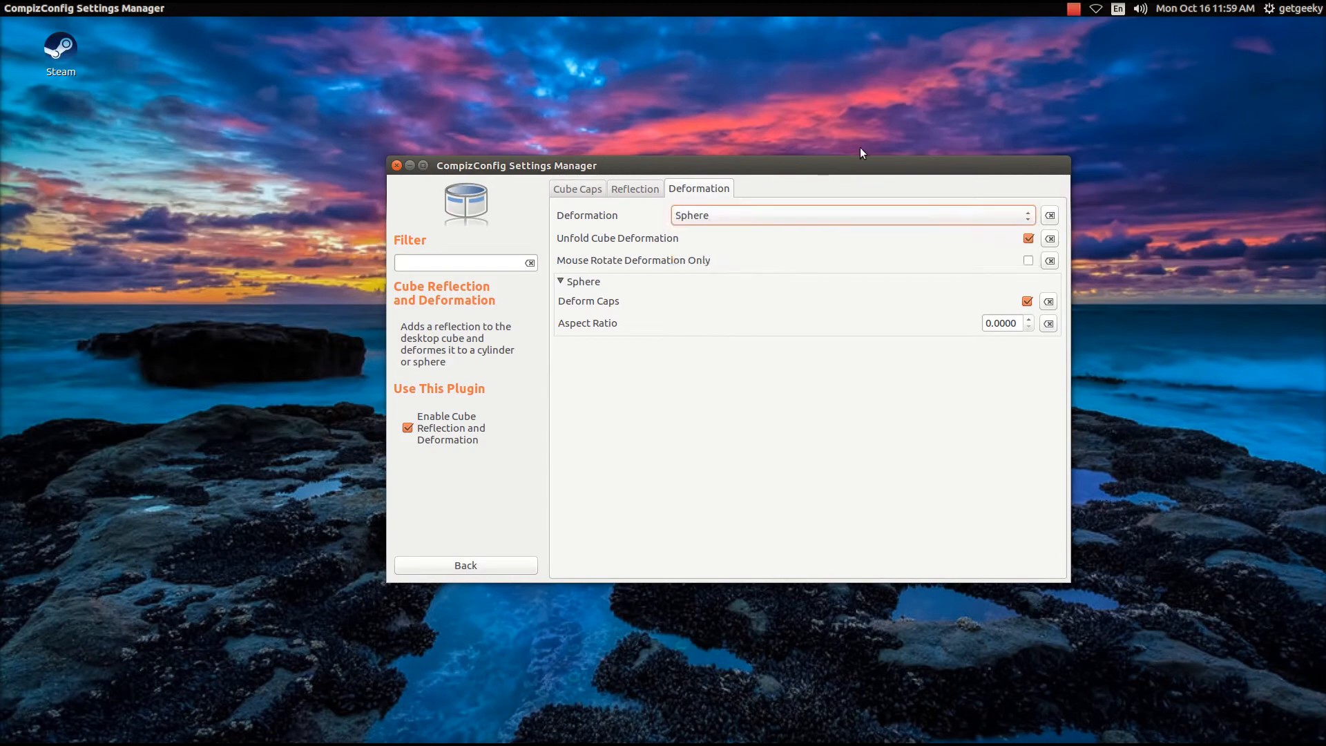
{"action": "left_click_drag", "start_coordinate": [560, 213], "coordinate": [772, 164]}
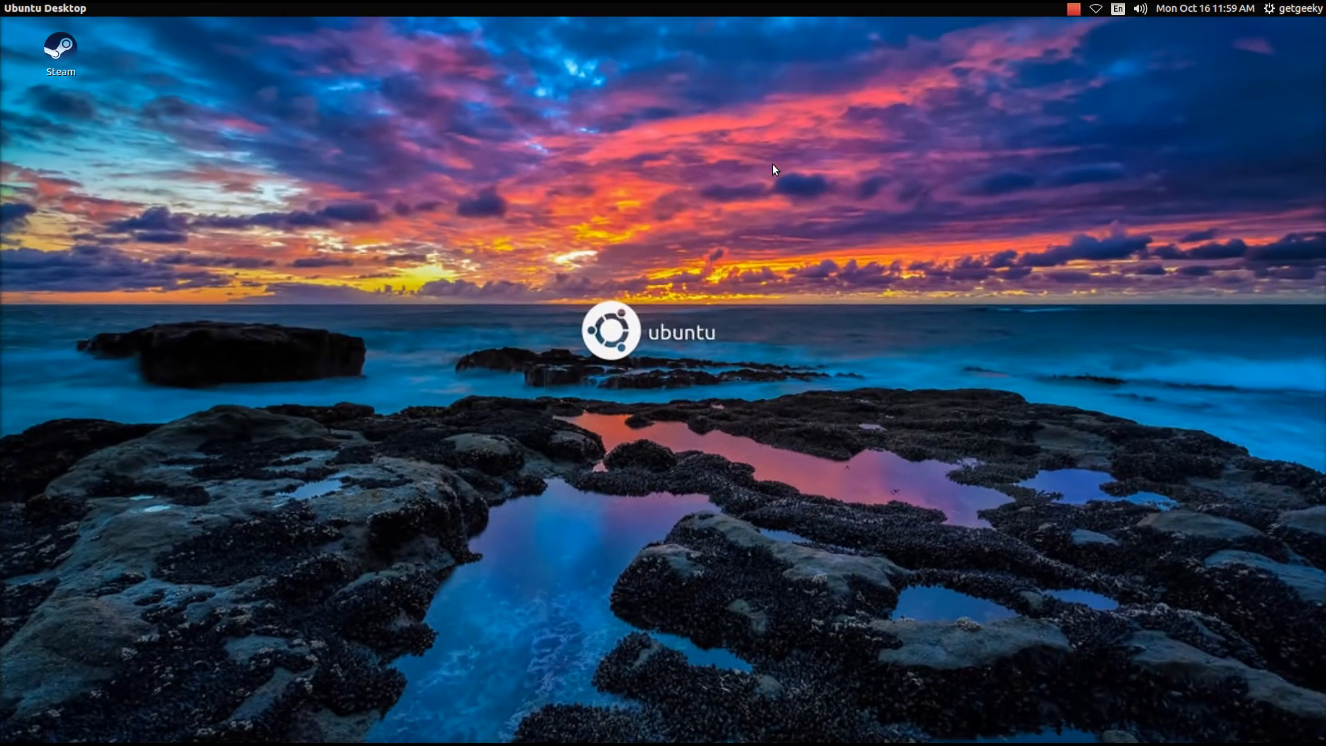
{"action": "left_click_drag", "start_coordinate": [582, 450], "coordinate": [690, 452]}
{"action": "left_click_drag", "start_coordinate": [663, 372], "coordinate": [387, 372]}
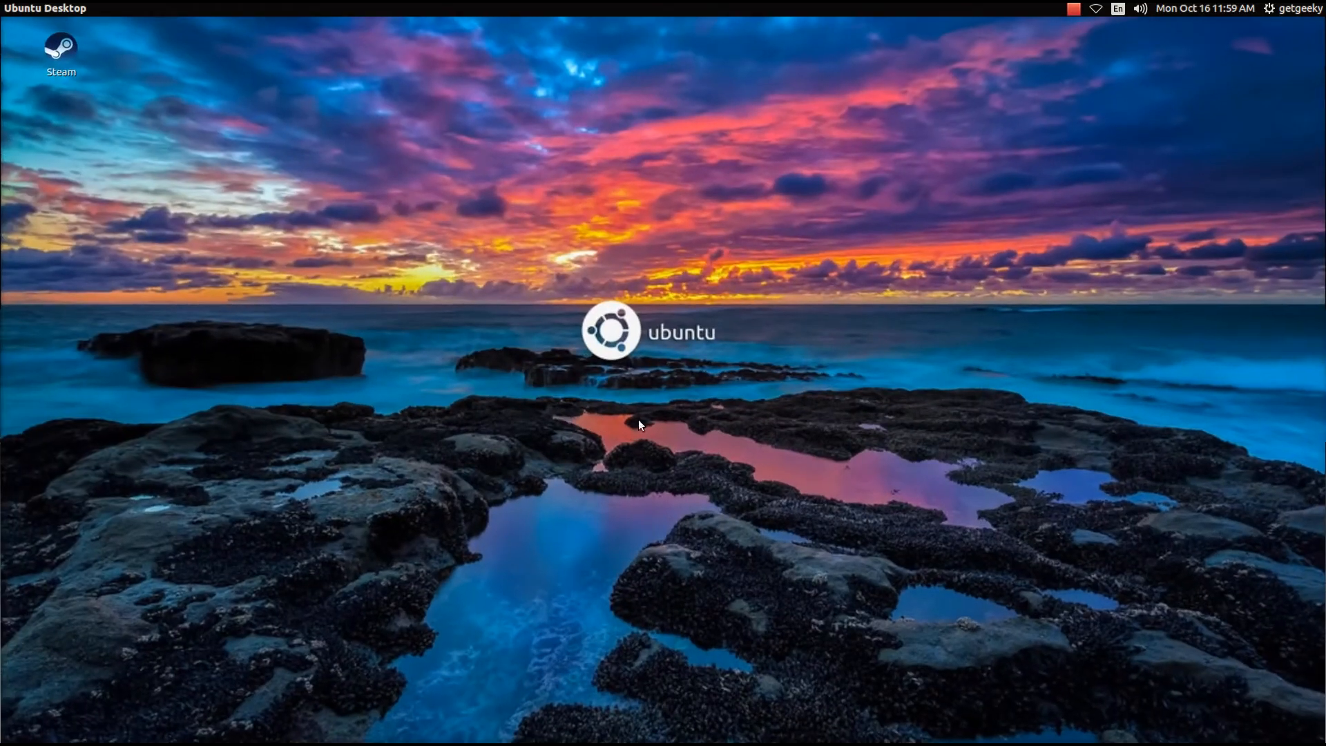
{"action": "key", "text": "ctrl+alt+Left"}
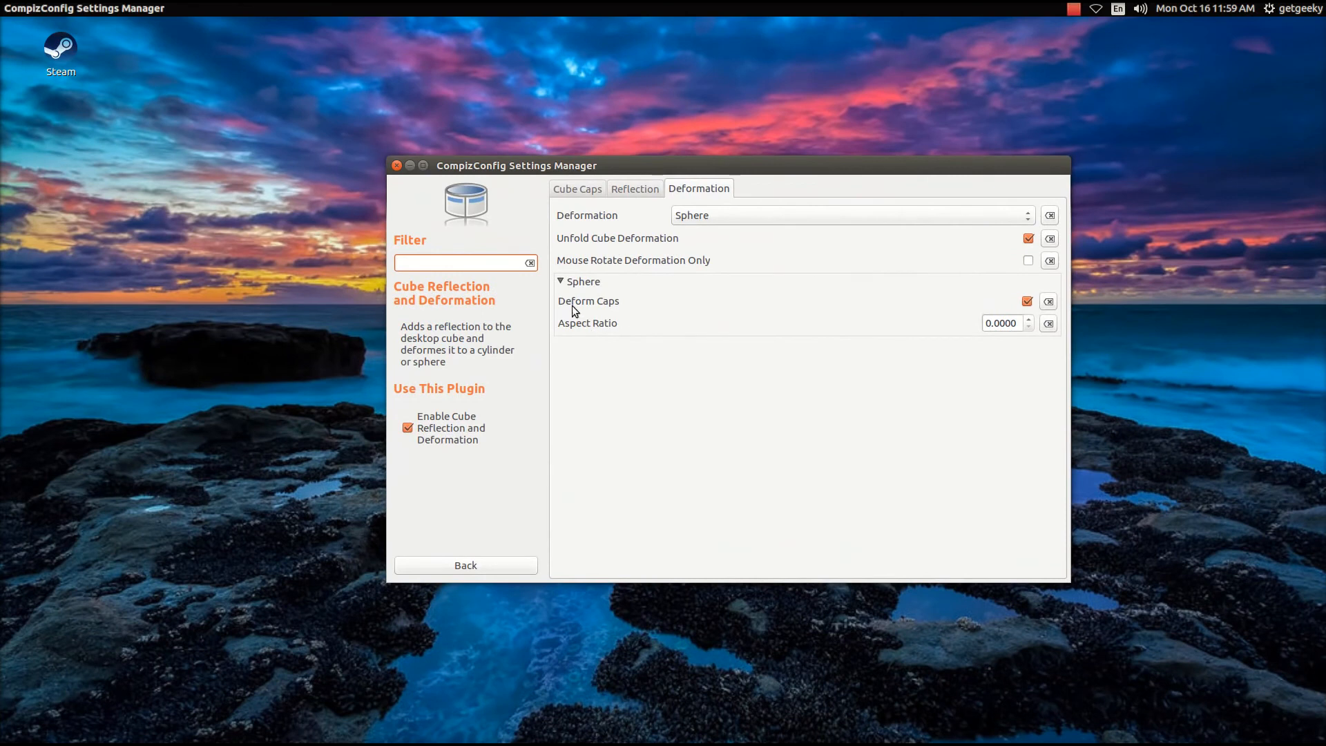
Collapse the Sphere options, set the cube deformation to Cylinder and rotate the desktop cube to try it out
{"action": "left_click", "coordinate": [561, 282]}
{"action": "left_click", "coordinate": [572, 282]}
{"action": "left_click", "coordinate": [565, 284]}
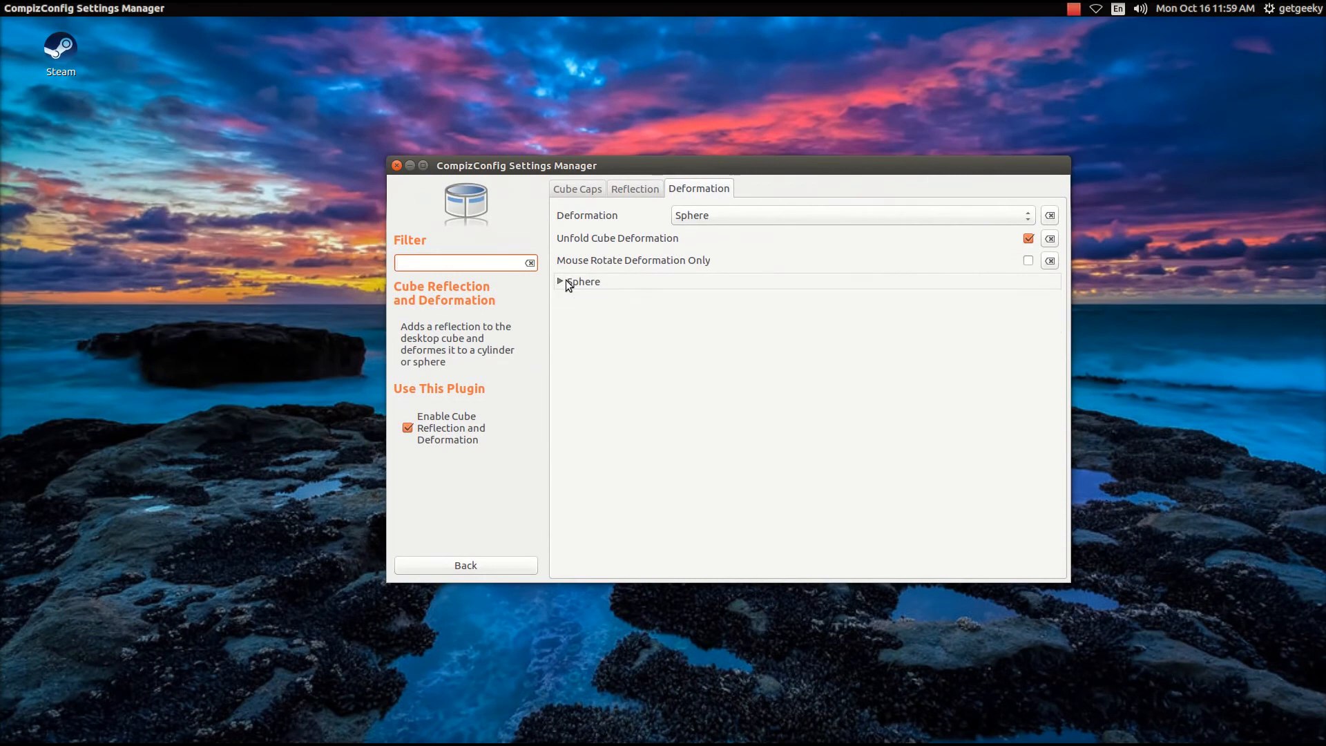
{"action": "left_click", "coordinate": [703, 214]}
{"action": "left_click", "coordinate": [734, 196]}
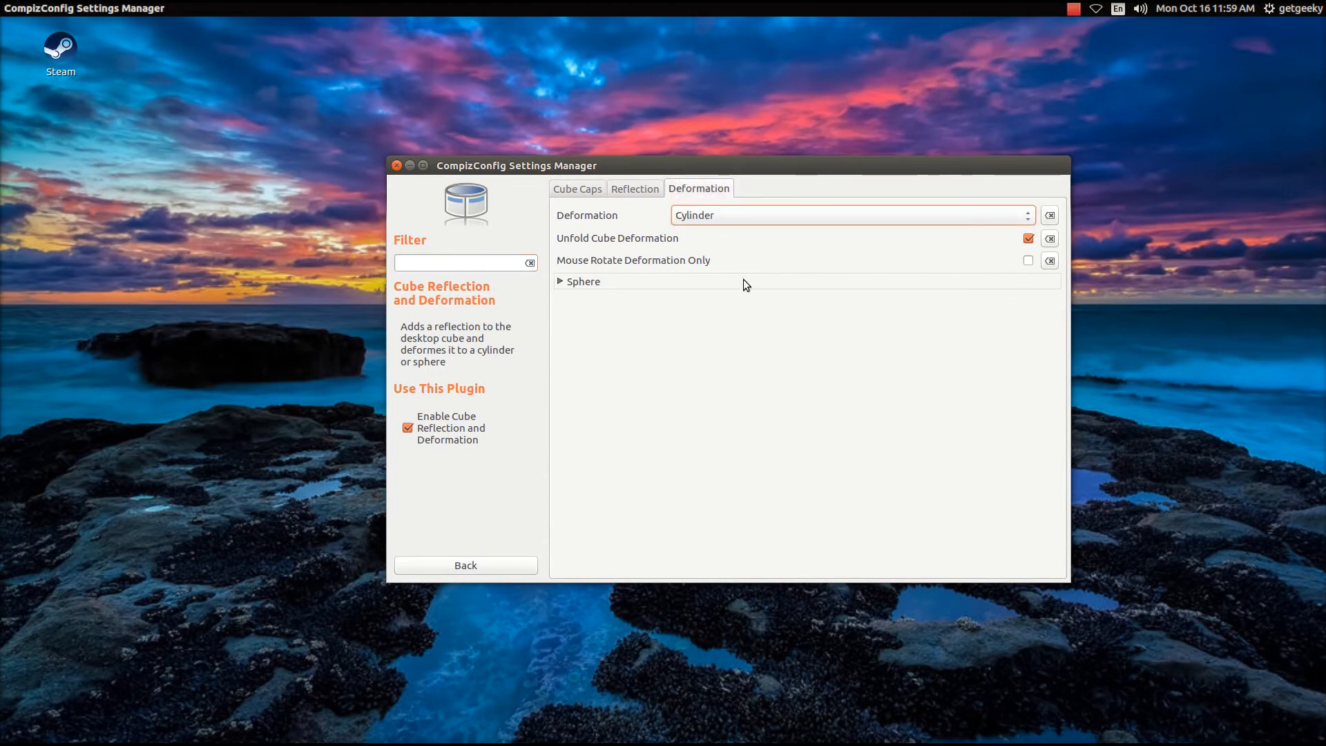
{"action": "left_click_drag", "start_coordinate": [774, 310], "coordinate": [525, 324], "text": "ctrl+alt"}
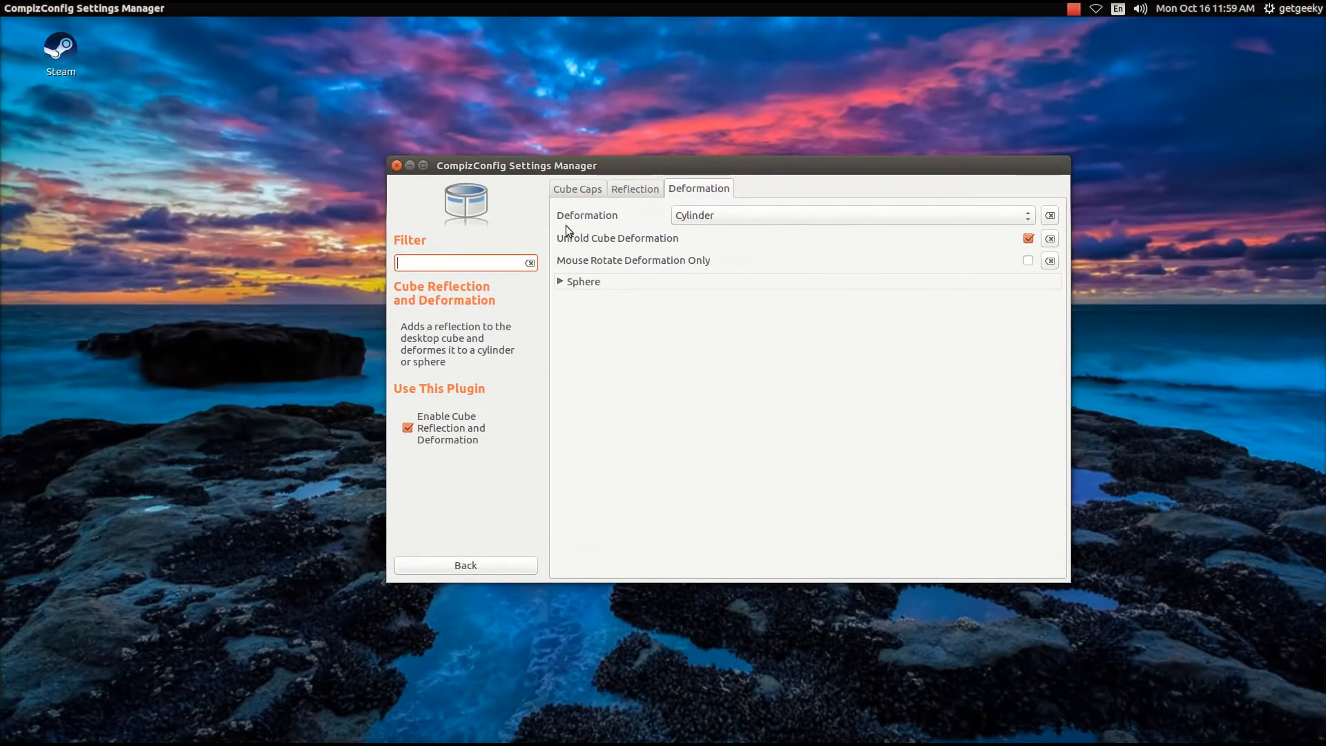
Set the cube deformation to None and rotate the desktop cube to check its flat faces
{"action": "left_click", "coordinate": [718, 223]}
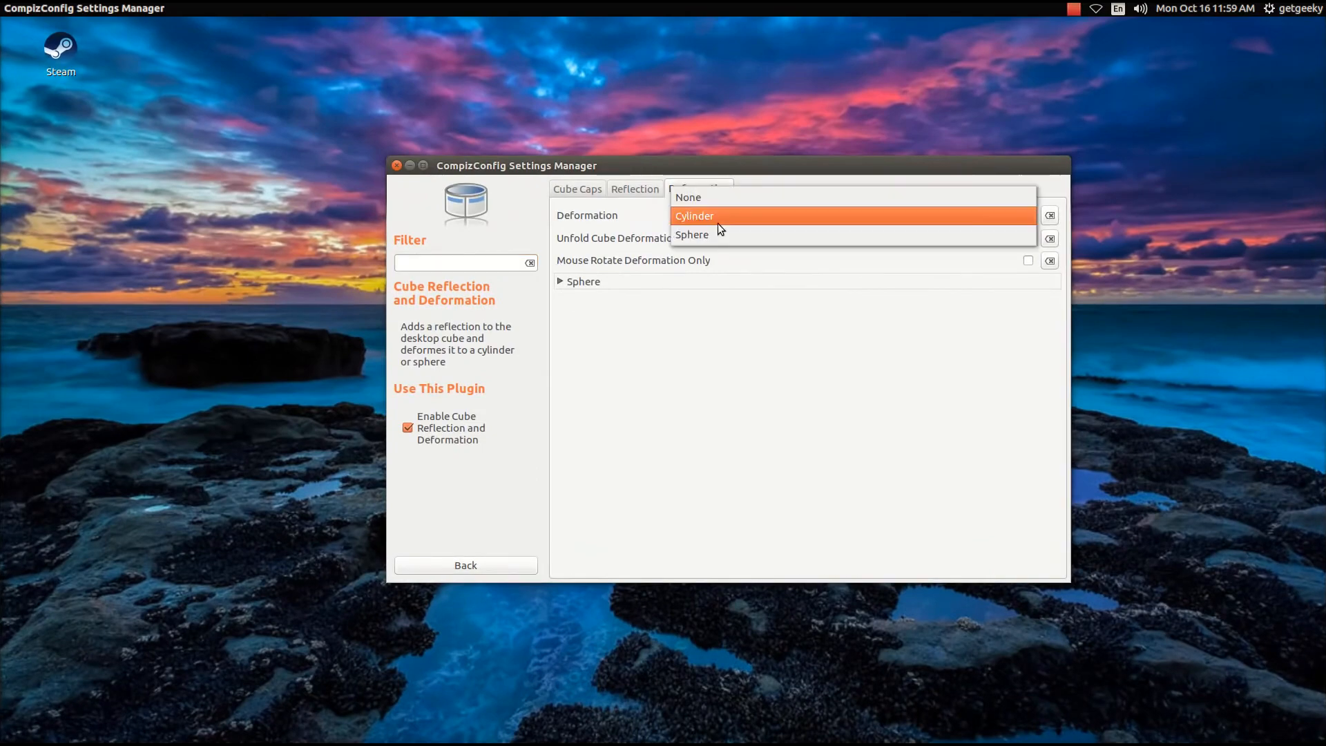
{"action": "left_click", "coordinate": [710, 200]}
{"action": "left_click_drag", "start_coordinate": [718, 249], "coordinate": [716, 186], "text": "ctrl+alt"}
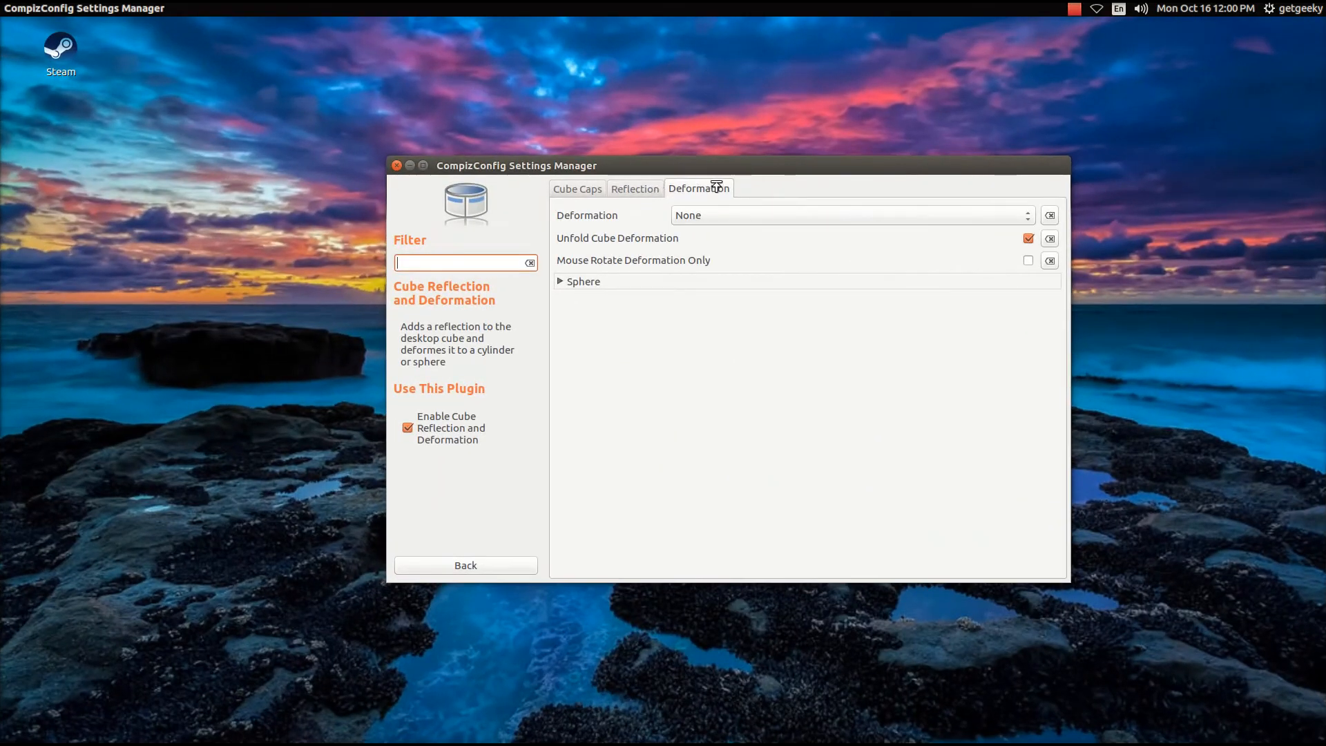
{"action": "mouse_move", "coordinate": [620, 394]}
{"action": "left_mouse_down", "text": "ctrl+alt"}
{"action": "mouse_move", "coordinate": [718, 421]}
{"action": "mouse_move", "coordinate": [735, 400]}
{"action": "mouse_move", "coordinate": [746, 276]}
{"action": "mouse_move", "coordinate": [656, 387]}
{"action": "mouse_move", "coordinate": [618, 391]}
{"action": "left_mouse_up", "text": "ctrl+alt"}
{"action": "mouse_move", "coordinate": [250, 394]}
{"action": "left_mouse_down", "text": "ctrl+alt"}
{"action": "mouse_move", "coordinate": [423, 359]}
{"action": "mouse_move", "coordinate": [242, 380]}
{"action": "left_mouse_up", "text": "ctrl+alt"}
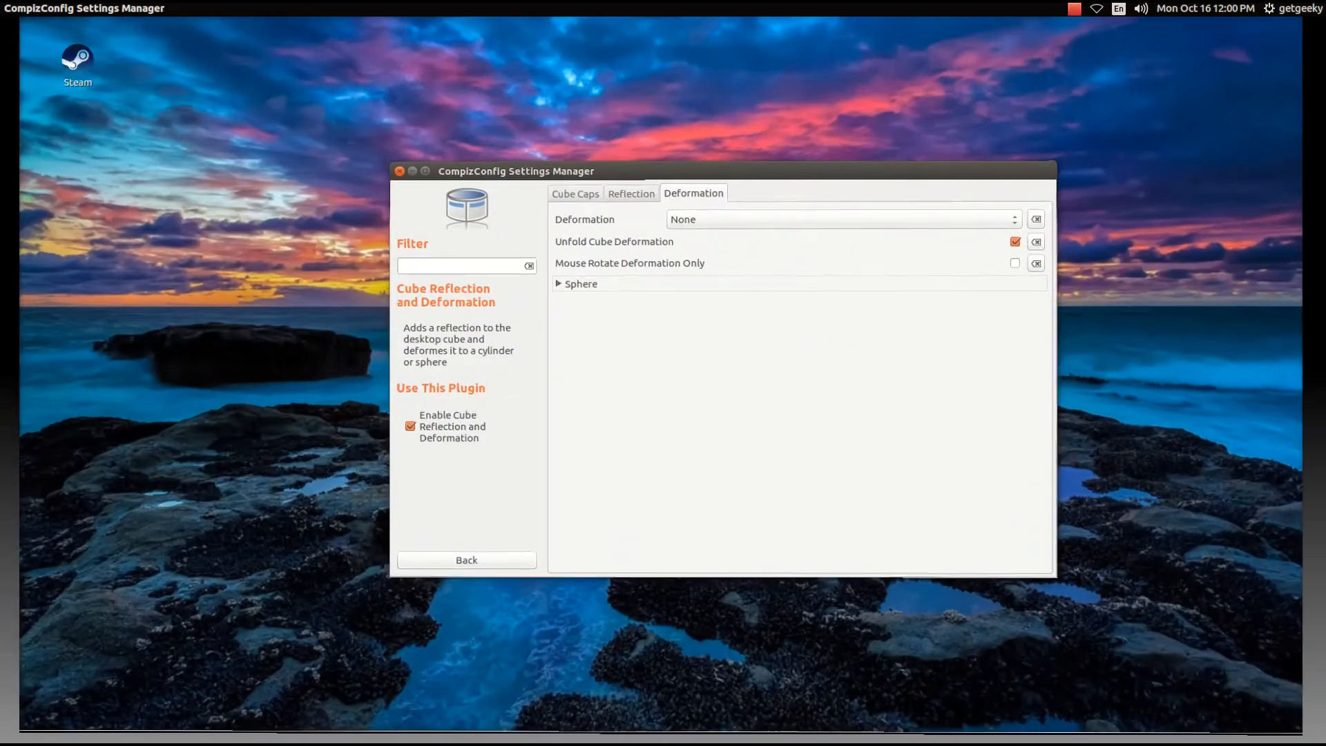
Rotate the desktop cube past the Firefox and settings manager workspaces to an empty workspace
{"action": "left_click_drag", "start_coordinate": [648, 165], "coordinate": [564, 132]}
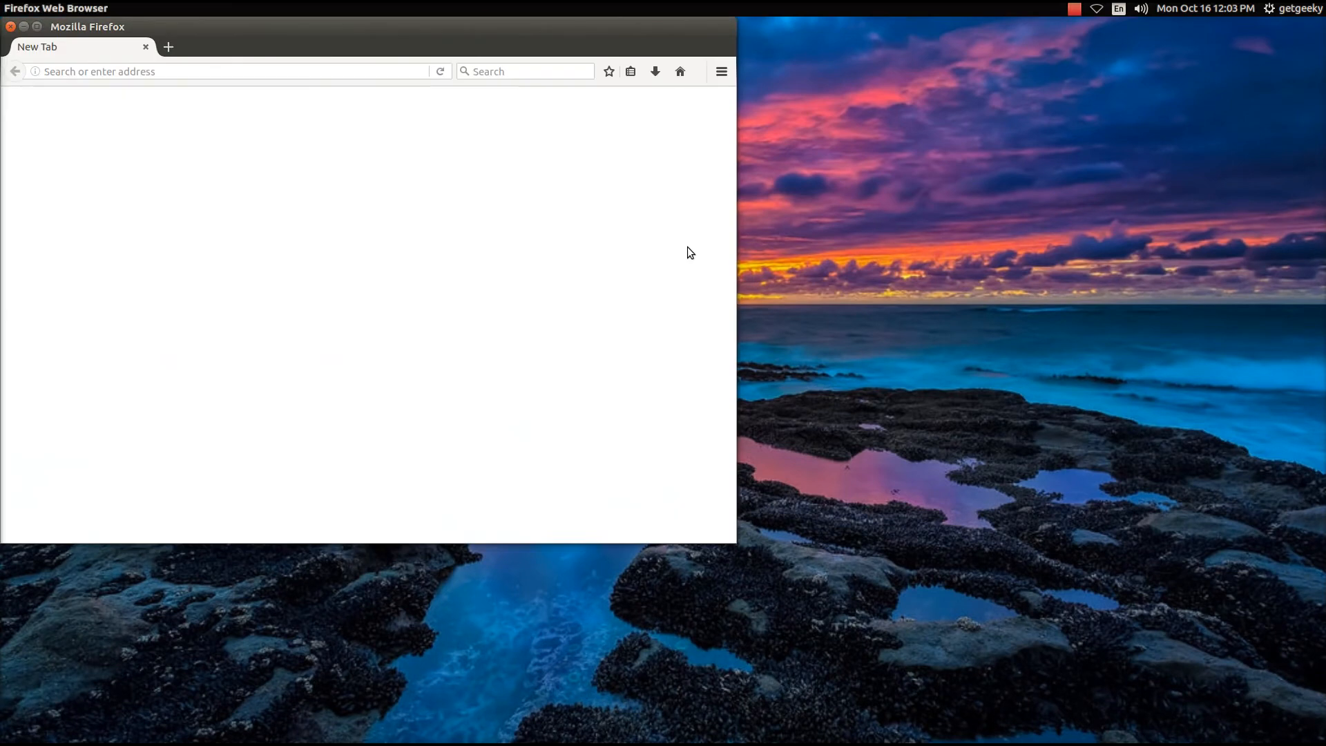
{"action": "left_click_drag", "start_coordinate": [844, 240], "coordinate": [608, 276]}
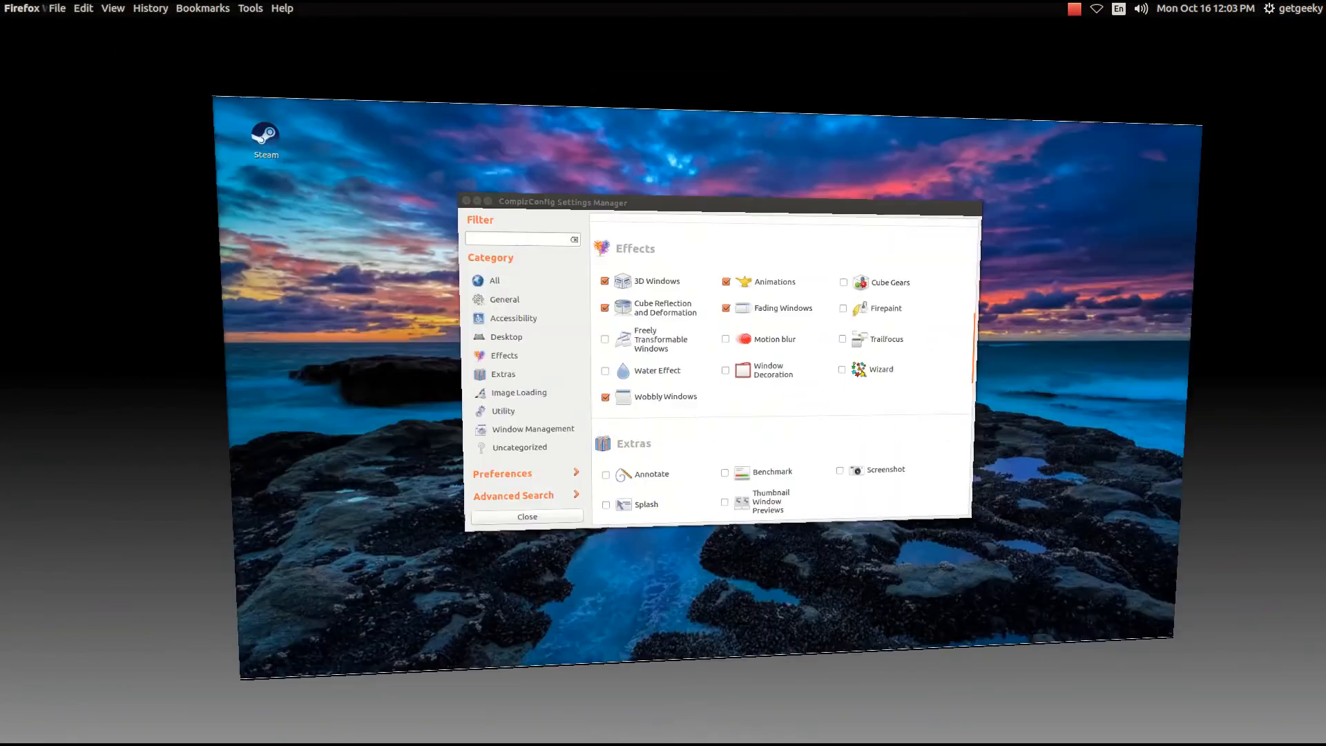
{"action": "left_click_drag", "start_coordinate": [844, 239], "coordinate": [587, 303]}
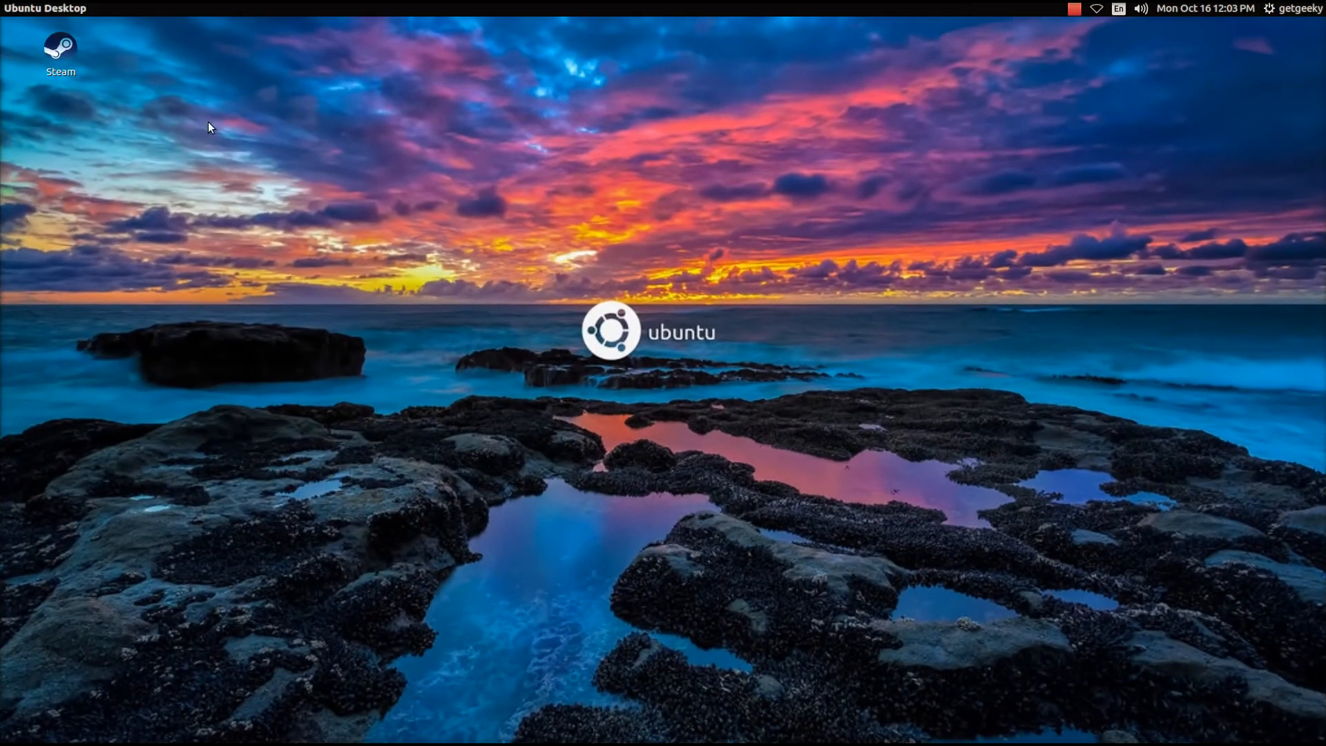
Search the applications for "termin", open Terminal on the empty workspace and reposition its window on the desktop
{"action": "mouse_move", "coordinate": [1, 76]}
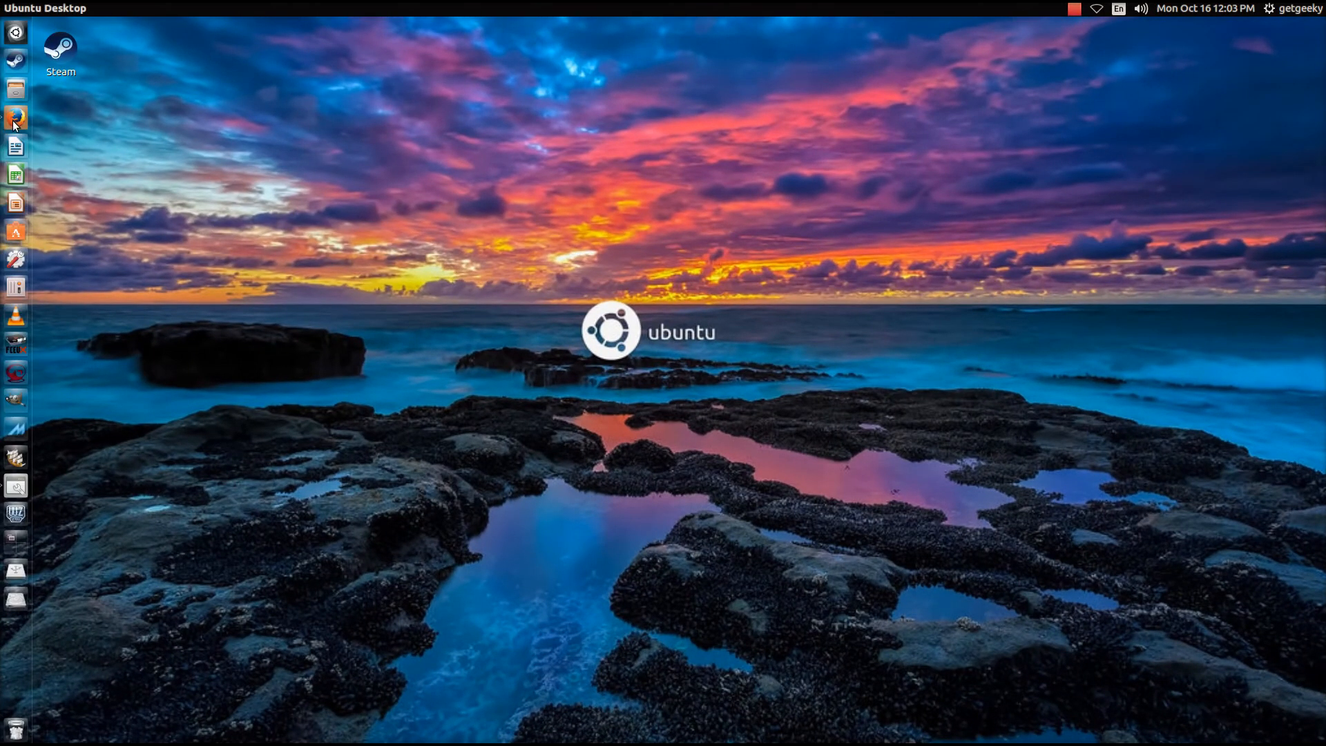
{"action": "left_click", "coordinate": [14, 34]}
{"action": "type", "text": "termin"}
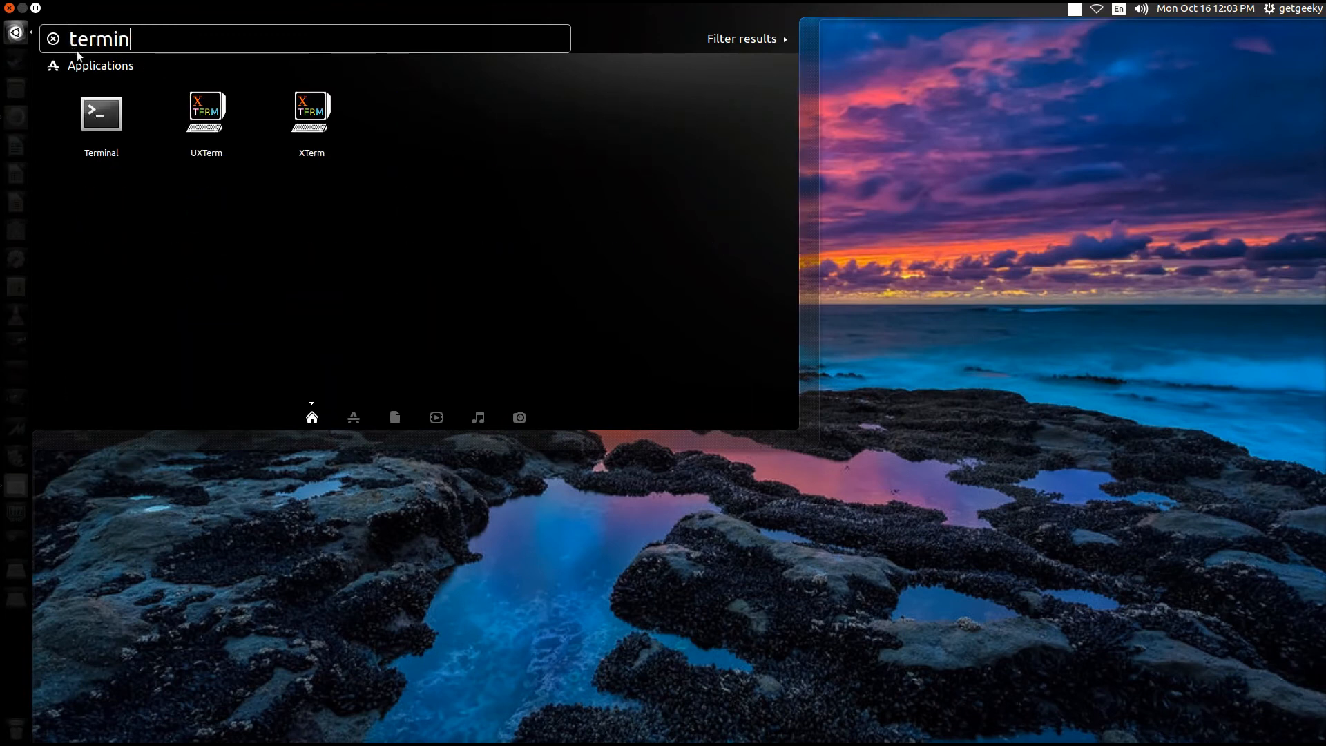
{"action": "key", "text": "Return"}
{"action": "left_click_drag", "start_coordinate": [394, 32], "coordinate": [491, 165]}
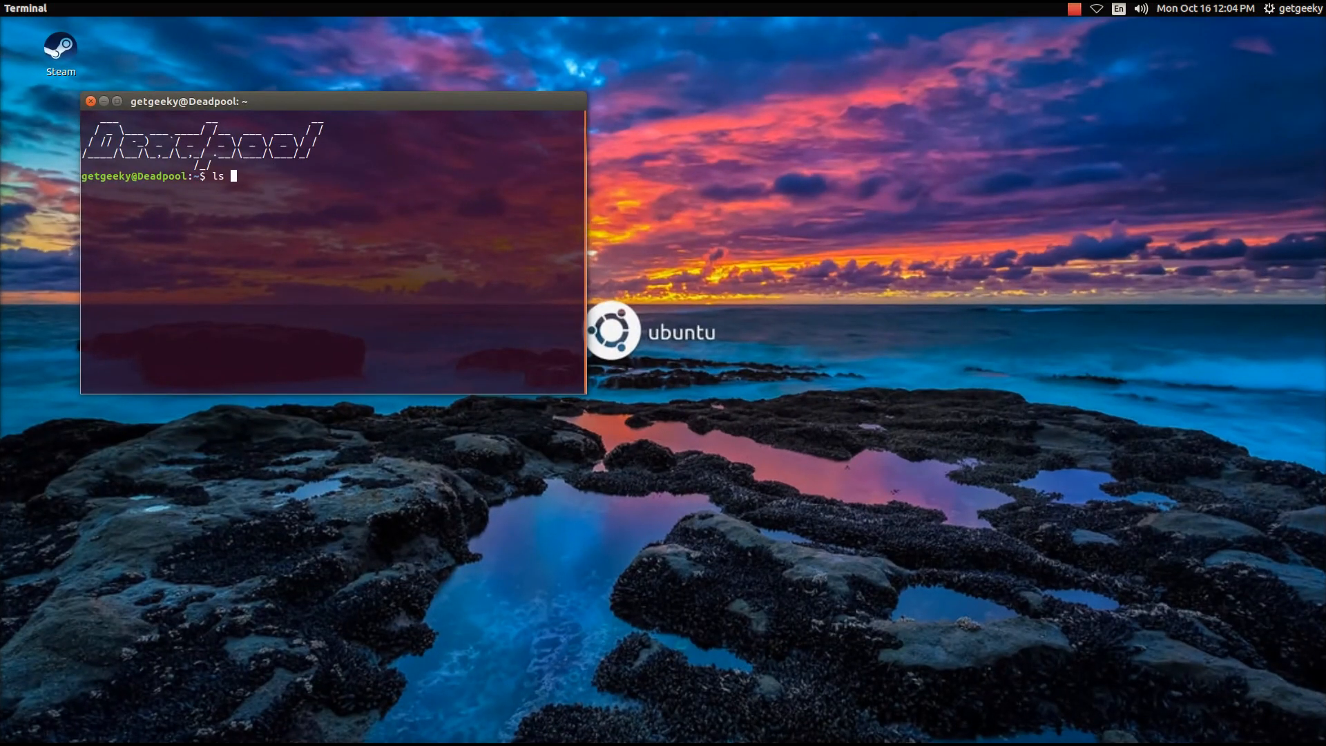
Run ls | lolcat in the terminal, highlight the coloured directory listing and clear the selection
{"action": "type", "text": "lolcat"}
{"action": "key", "text": "Return"}
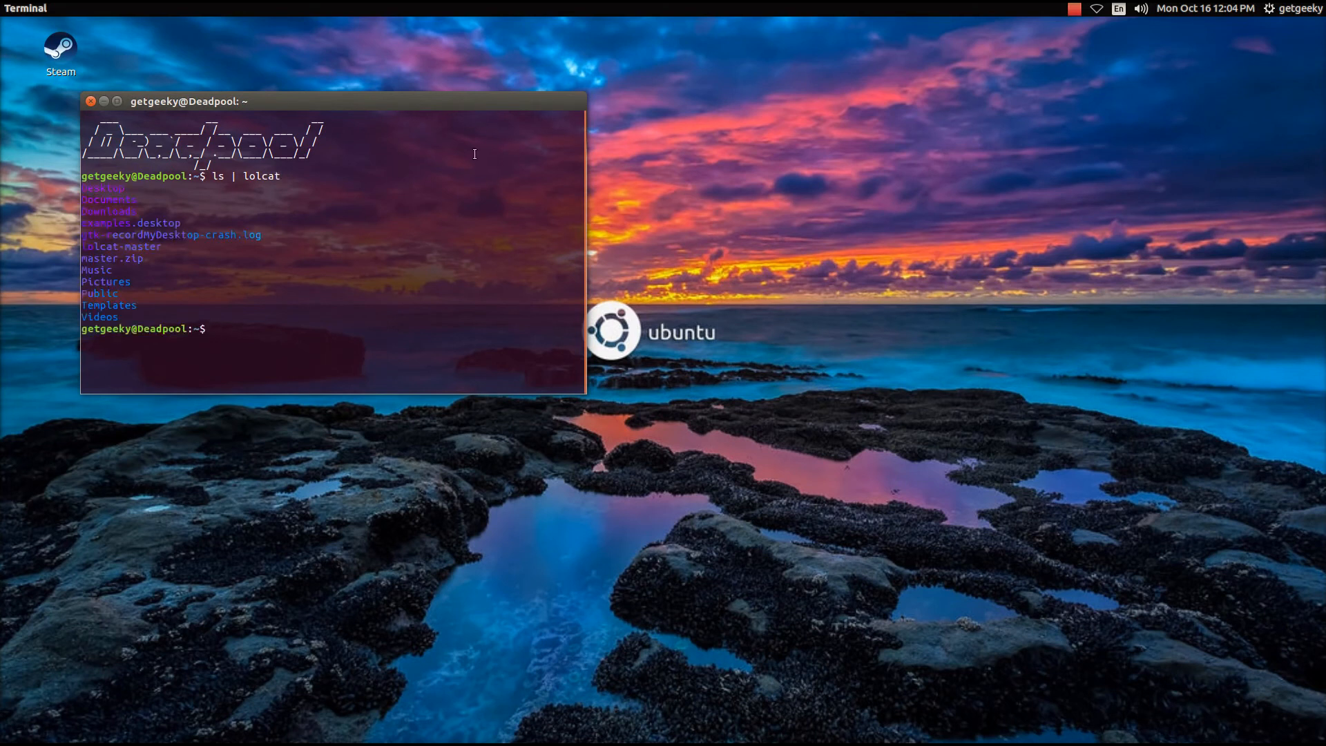
{"action": "left_click_drag", "start_coordinate": [135, 320], "coordinate": [93, 200]}
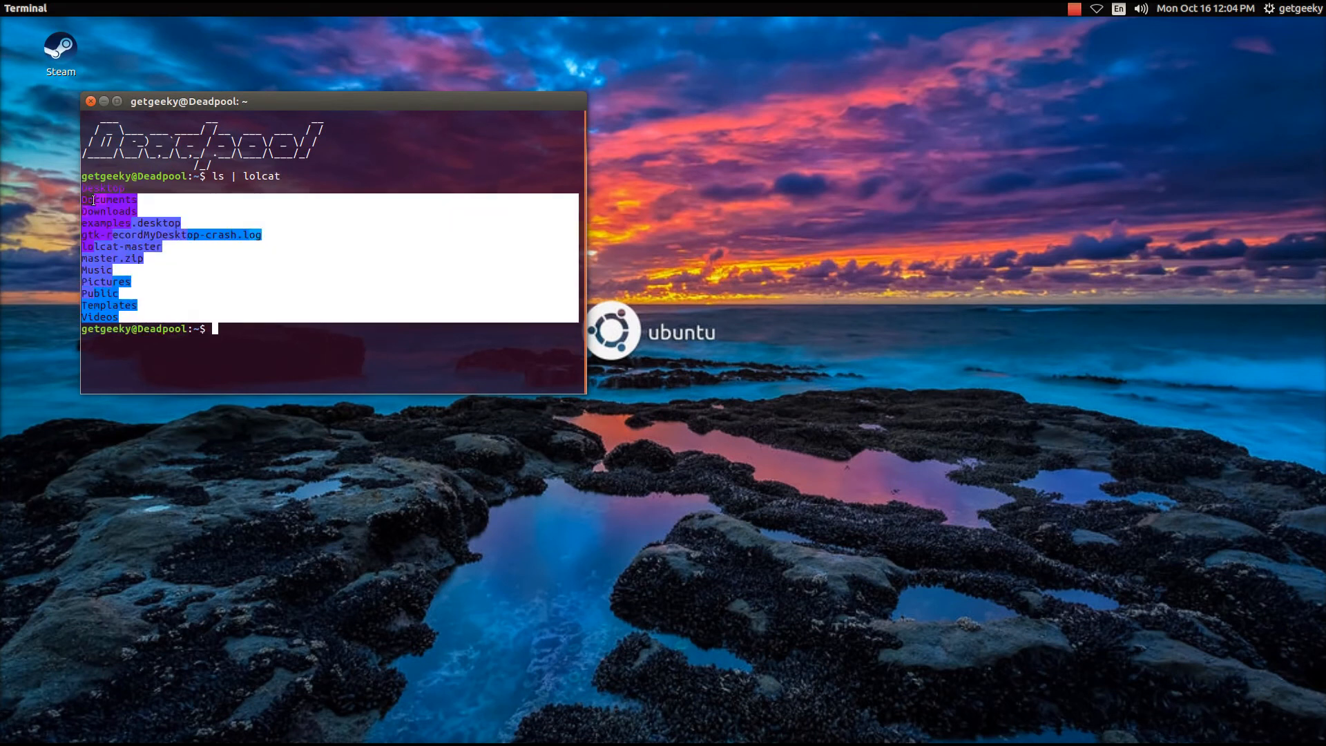
{"action": "left_click", "coordinate": [154, 311]}
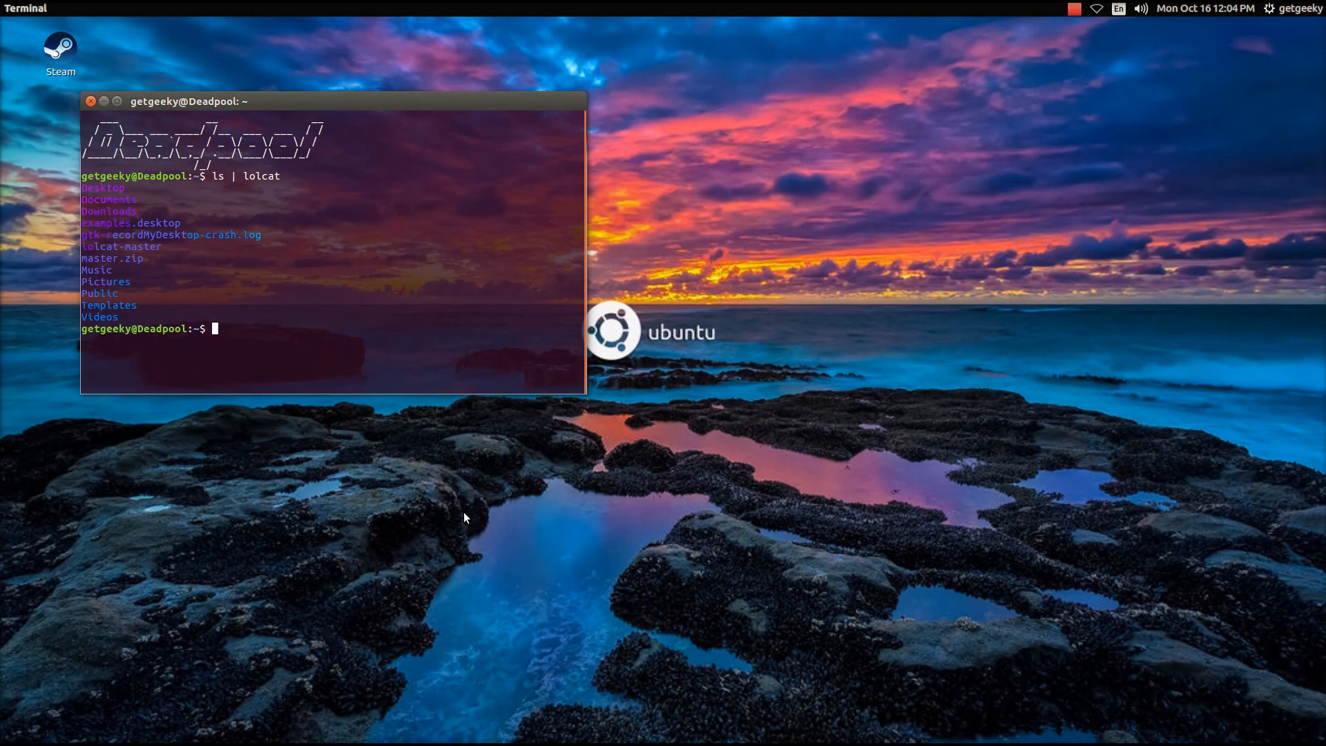
Rotate the desktop cube to the settings manager's plugin list and back to the terminal workspace
{"action": "mouse_move", "coordinate": [463, 512]}
{"action": "left_mouse_down", "text": "ctrl+alt"}
{"action": "mouse_move", "coordinate": [781, 511]}
{"action": "mouse_move", "coordinate": [465, 511]}
{"action": "left_mouse_up", "text": "ctrl+alt"}
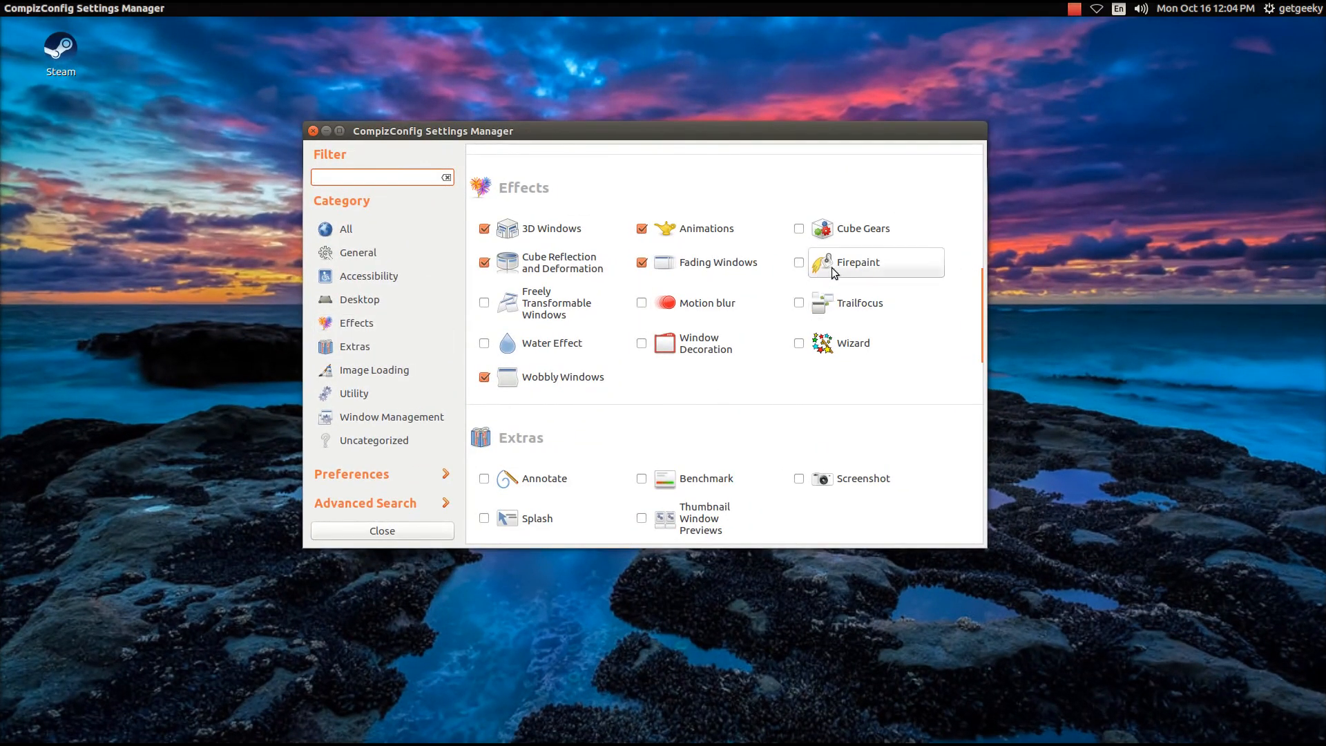
{"action": "left_click_drag", "start_coordinate": [909, 404], "coordinate": [663, 393], "text": "ctrl+alt"}
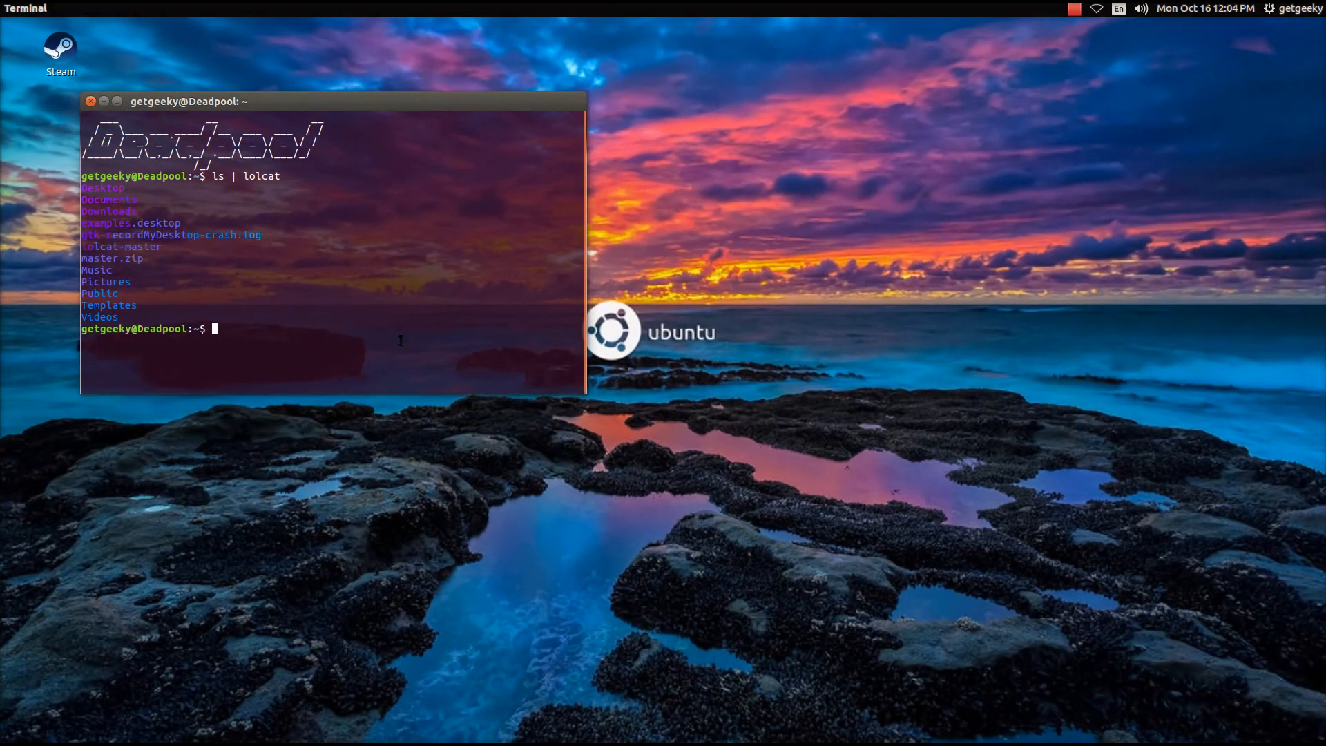